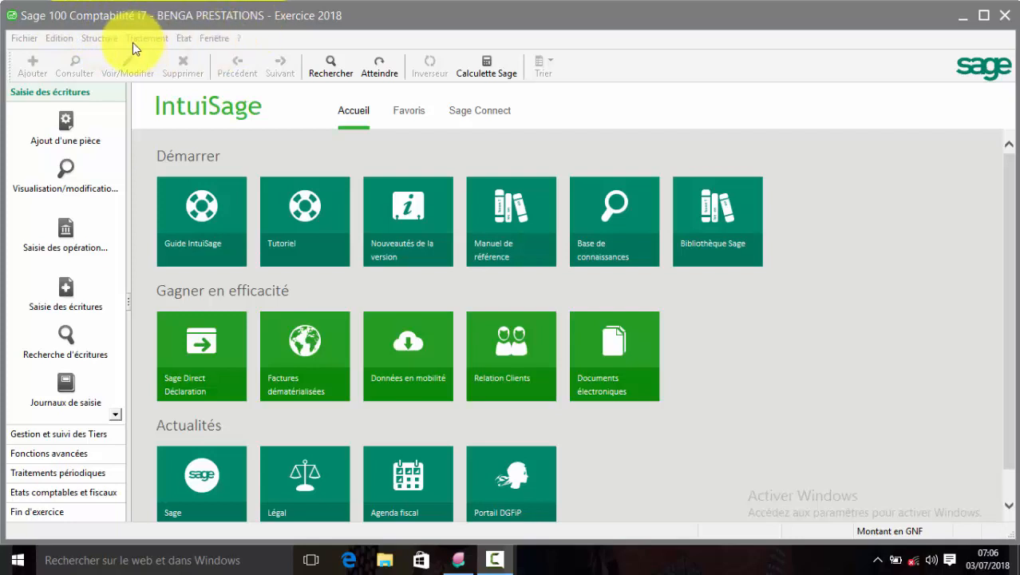
Open the empty Plan comptable and bring up the new general account assistant.
left_click(105, 40)
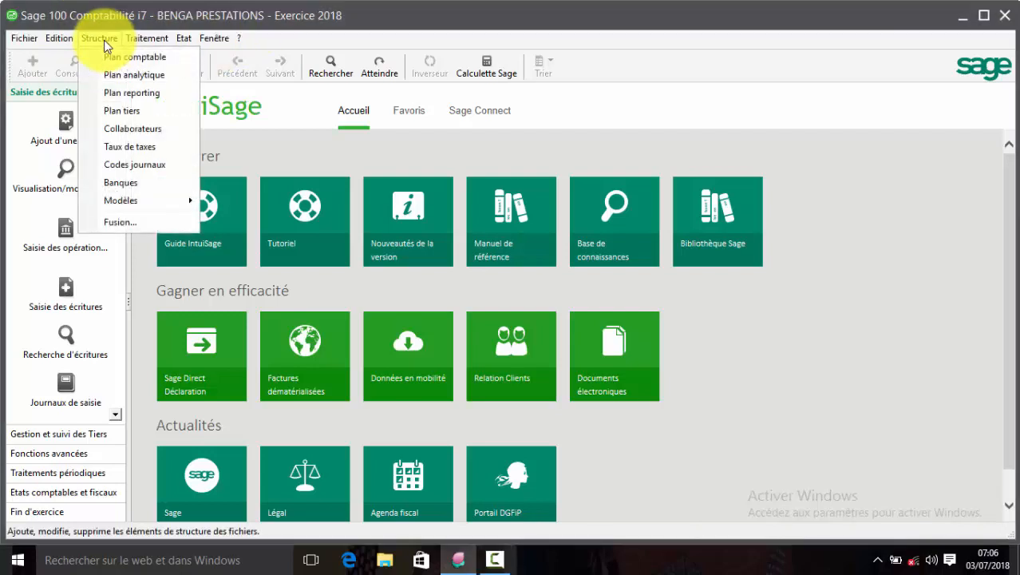
left_click(132, 56)
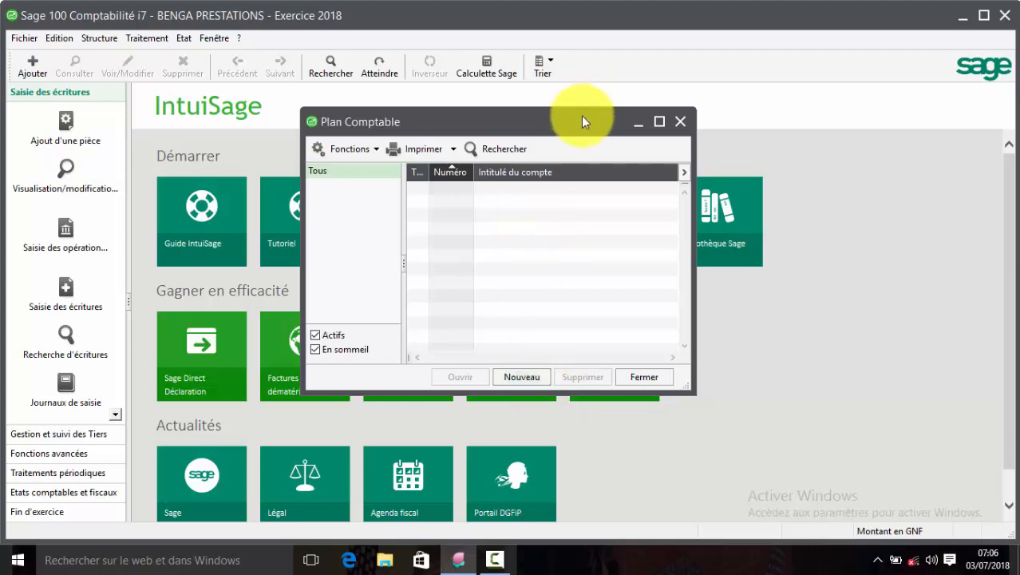
left_click(523, 375)
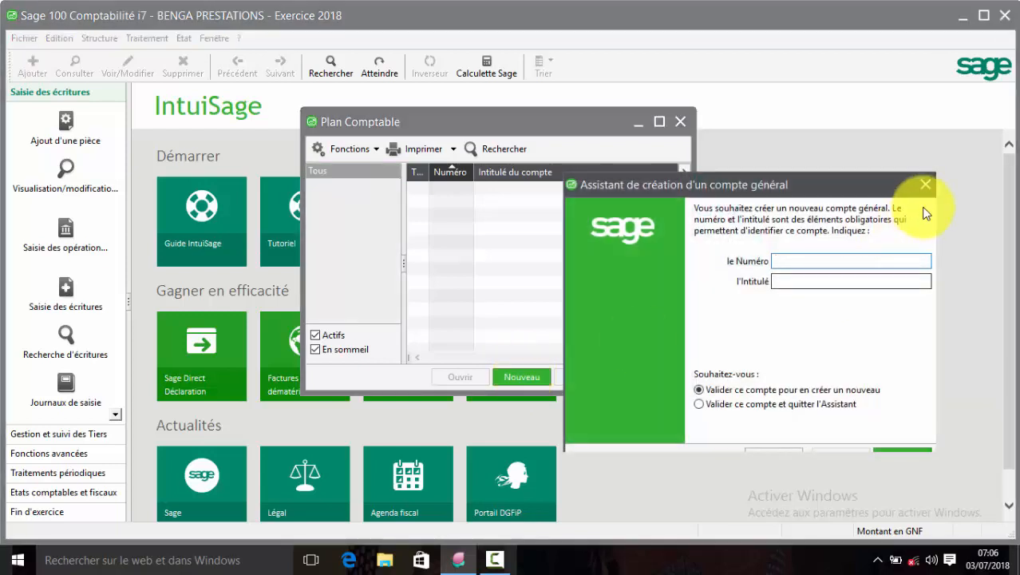
left_click(924, 186)
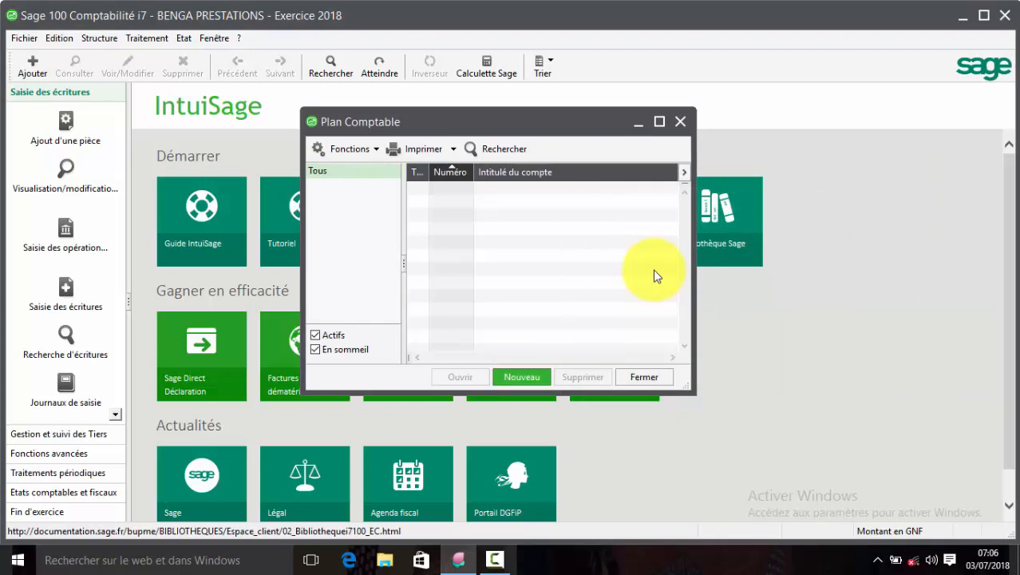
key("ctrl+j")
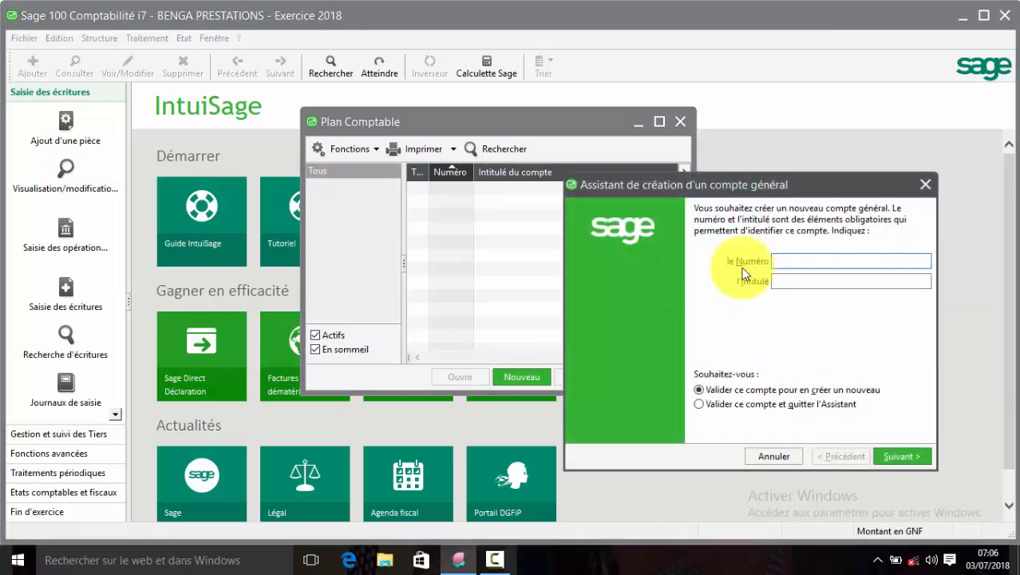
left_click(923, 186)
right_click(488, 267)
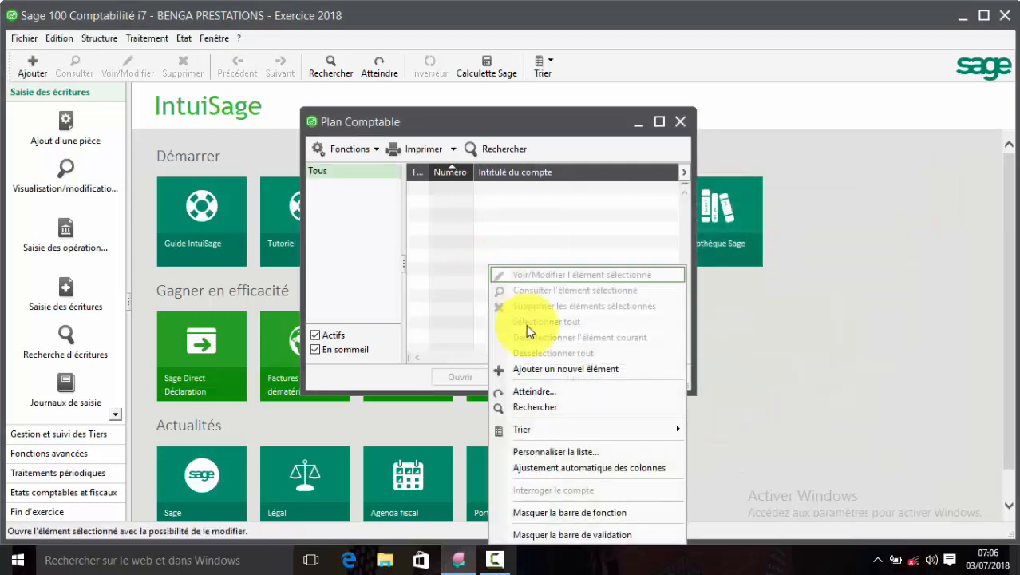
left_click(563, 369)
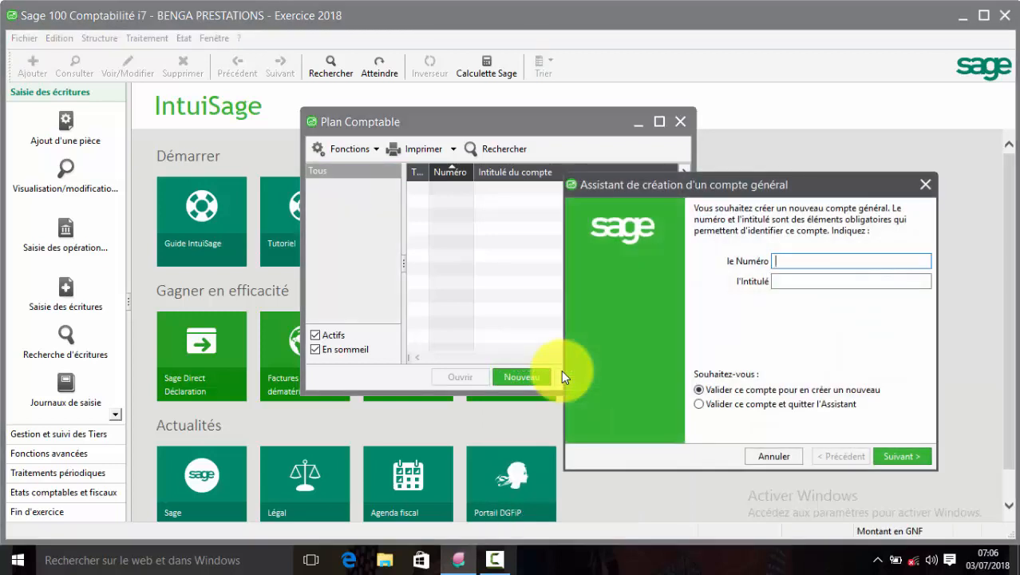
left_click_drag(788, 184, 747, 154)
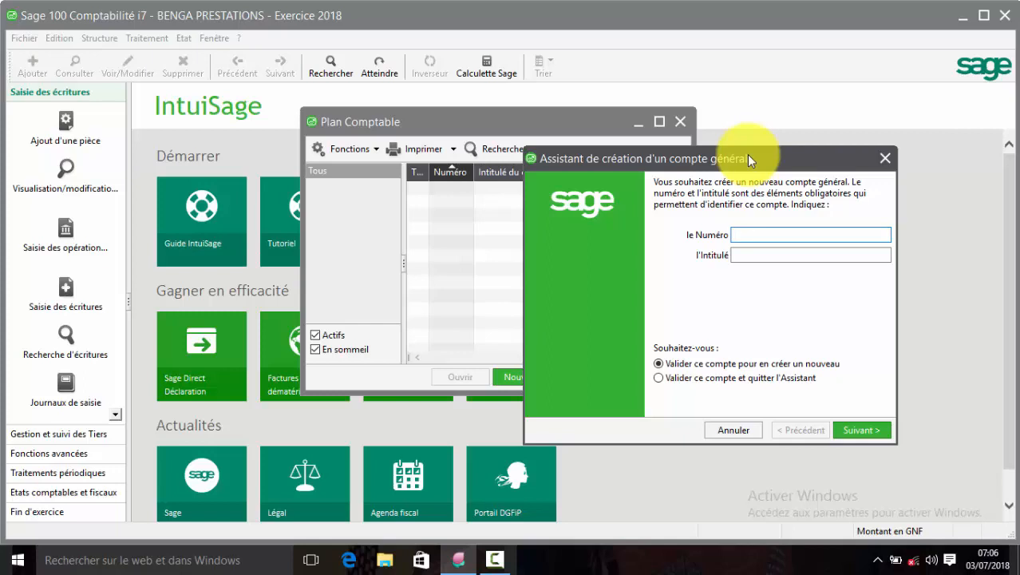
Create general accounts 401 FOURNISSEUR and 411 CLIENT.
type("401")
key("Tab")
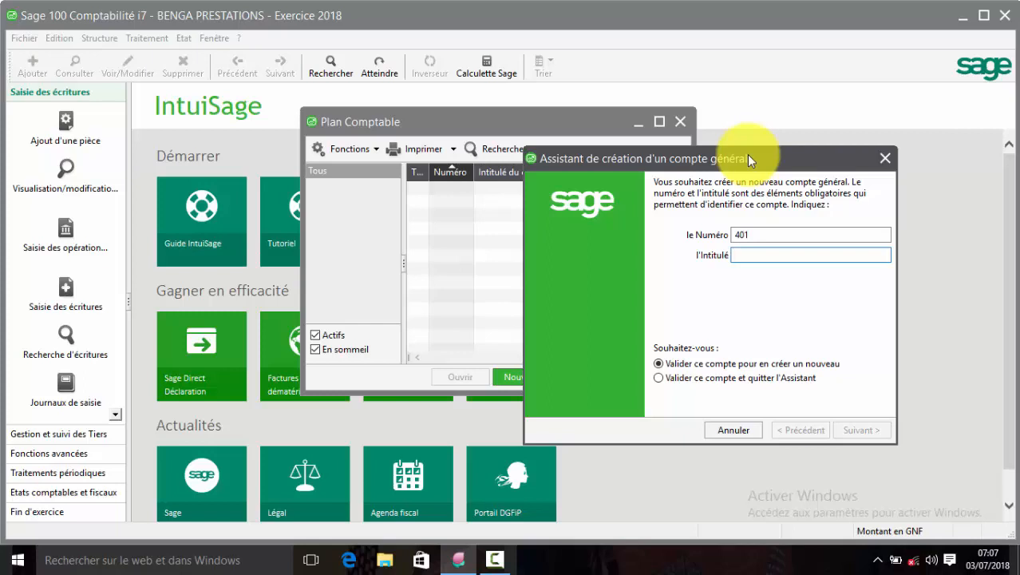
type("F")
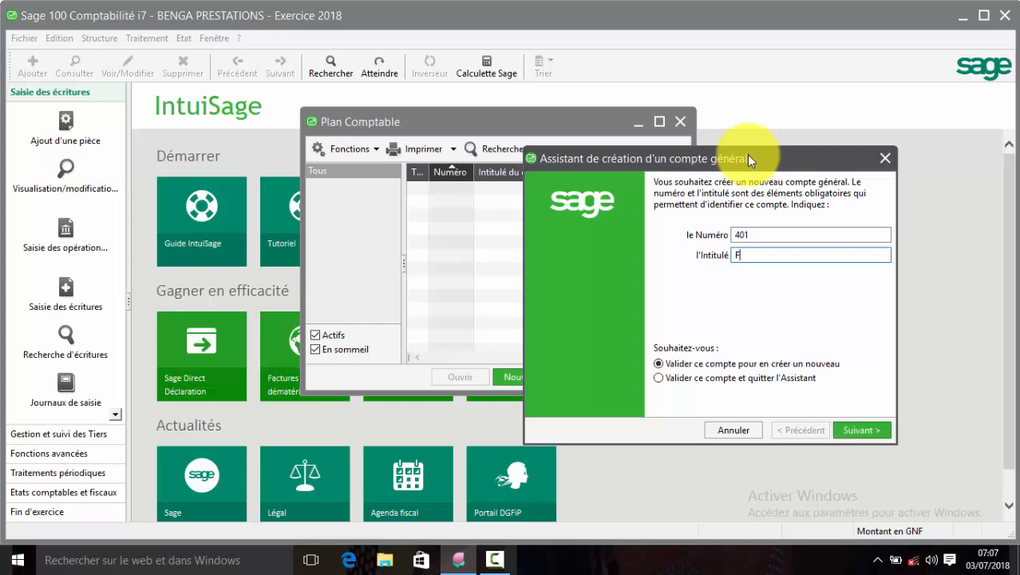
type("OURNISSEUR")
key("Return")
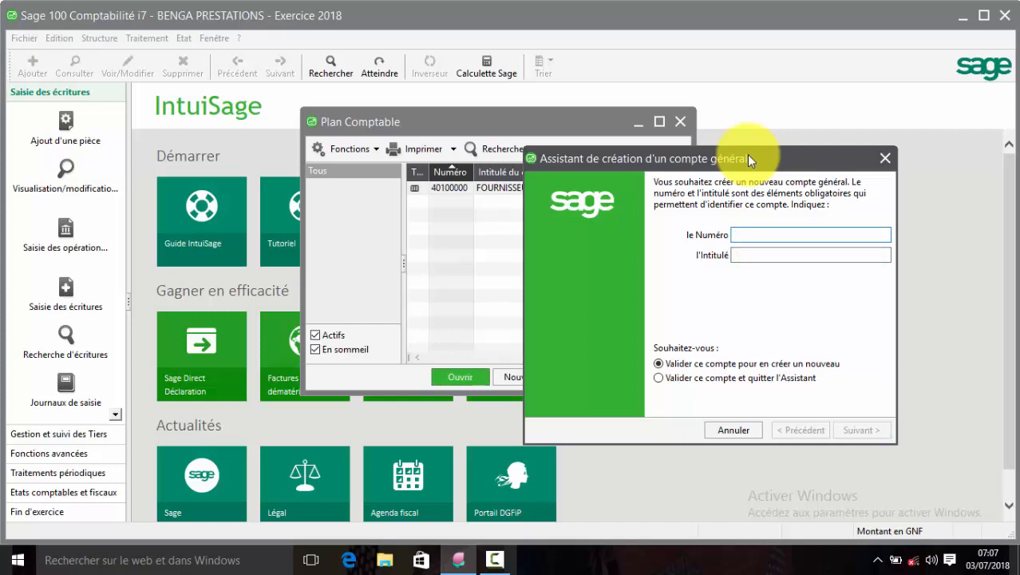
type("411")
type("CLIE")
type("NT")
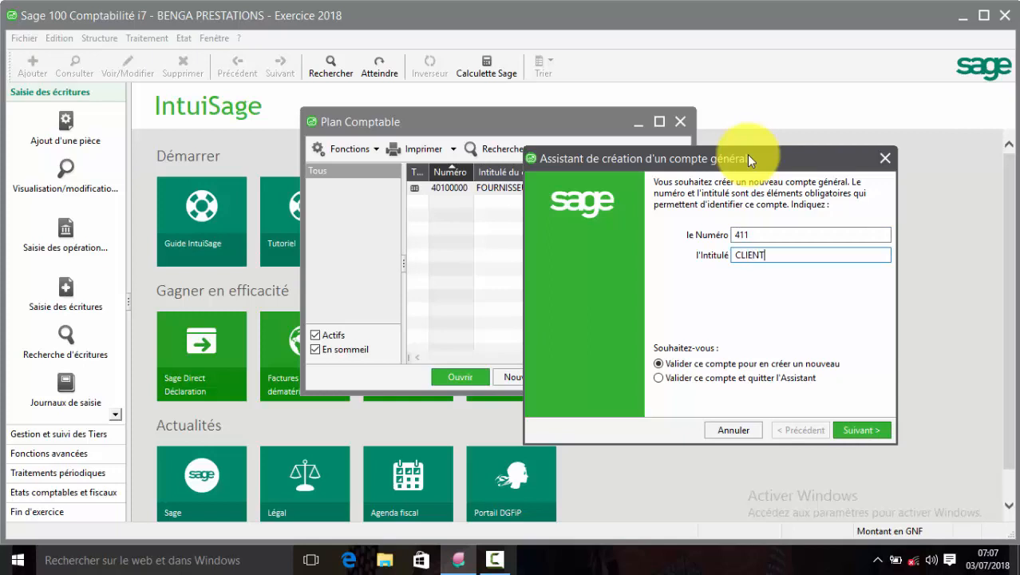
key("Return")
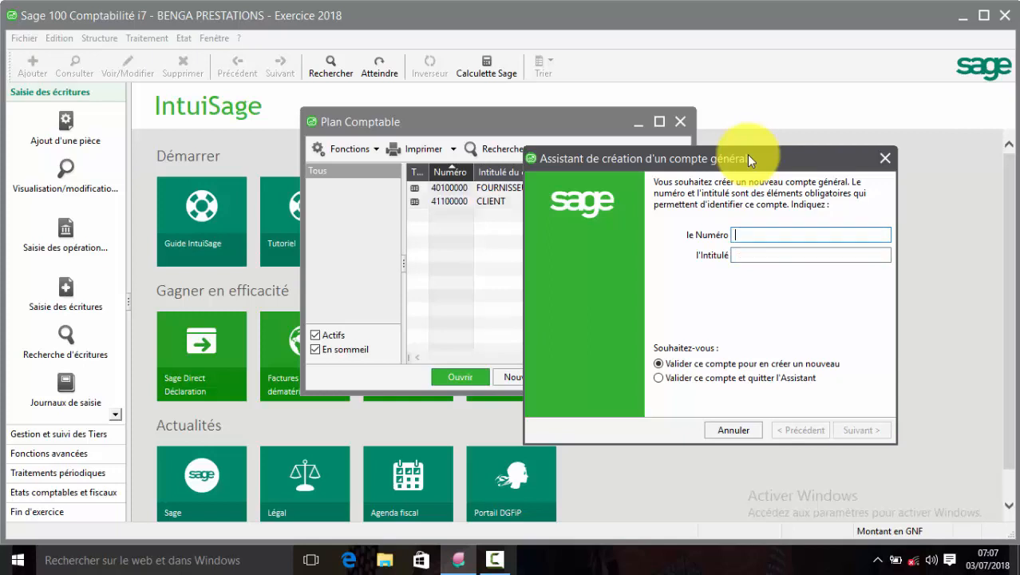
Create accounts 443 Etat,Tva facturée and 445 Etat,Tva récuperable.
type("443")
key("Tab")
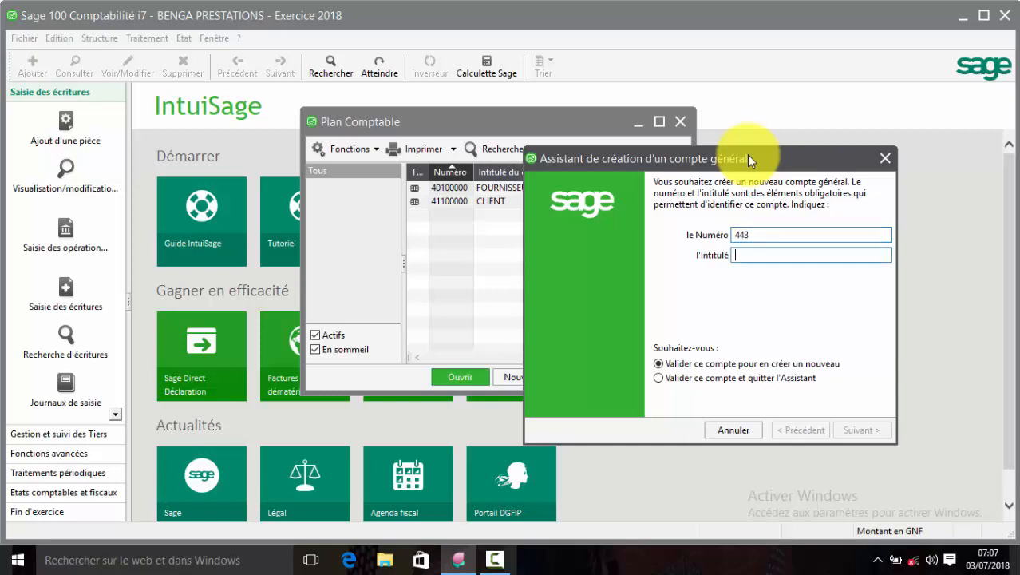
type("Etat")
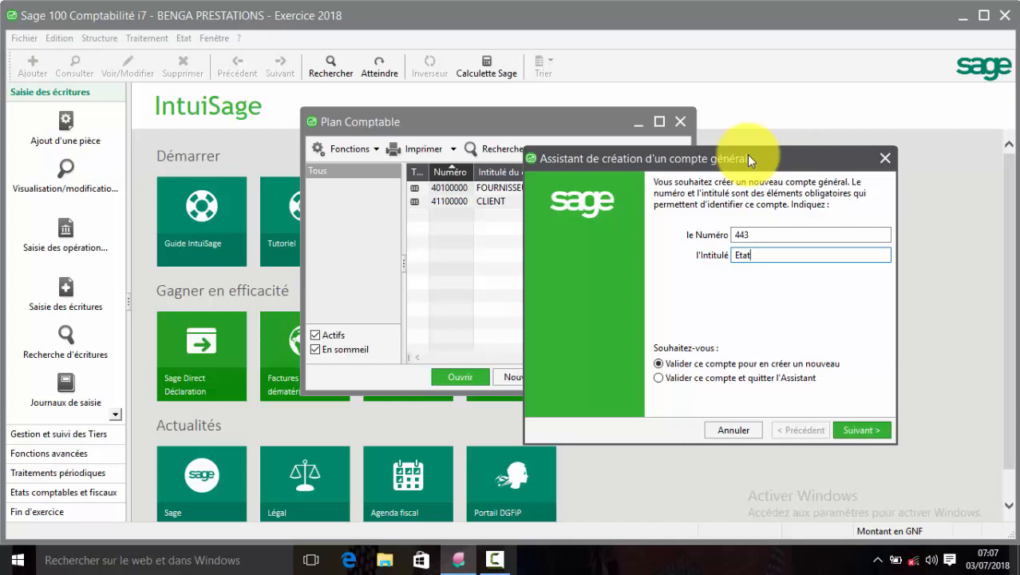
type(",Tva facturée")
key("Return")
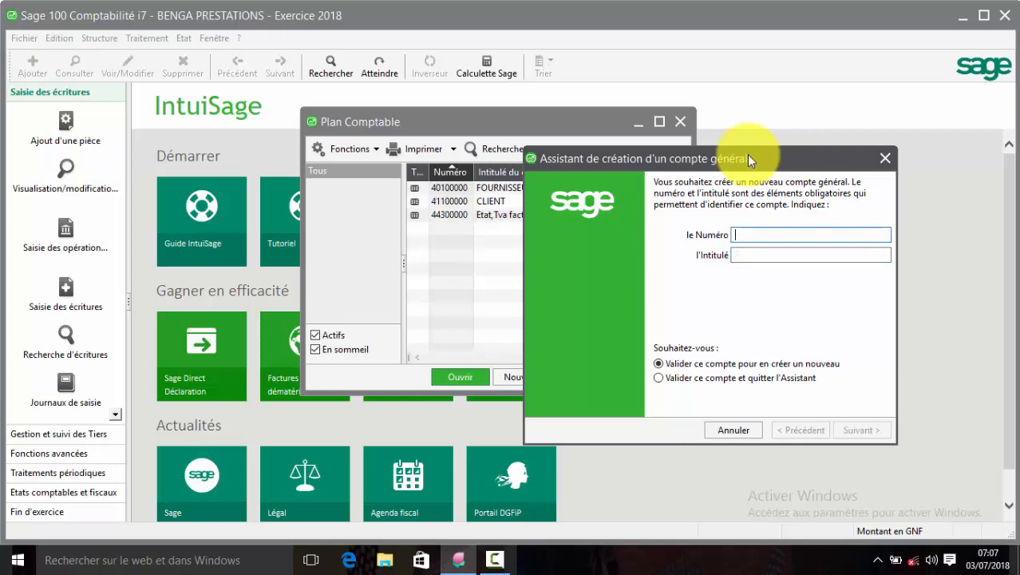
type("445")
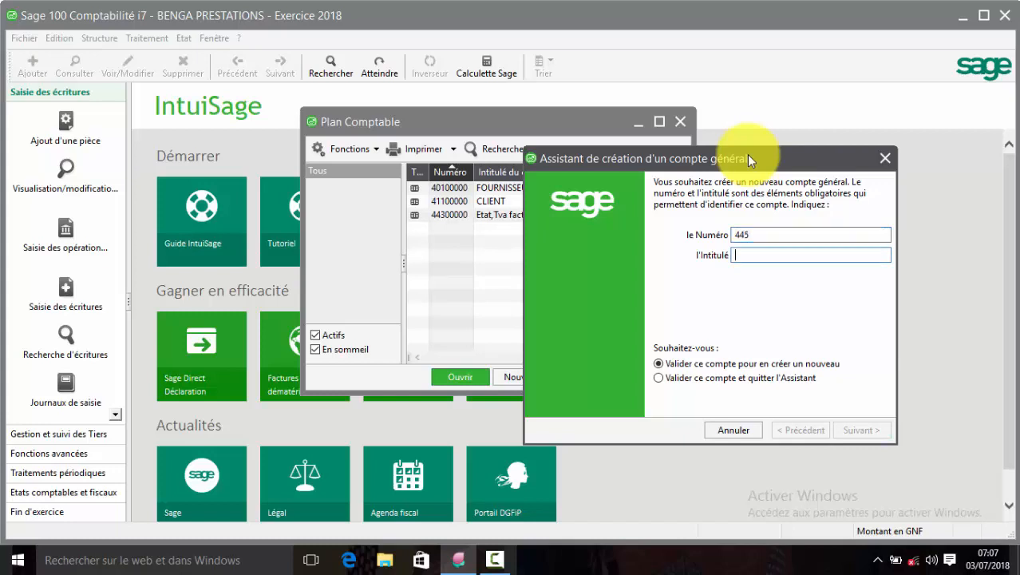
type("Et")
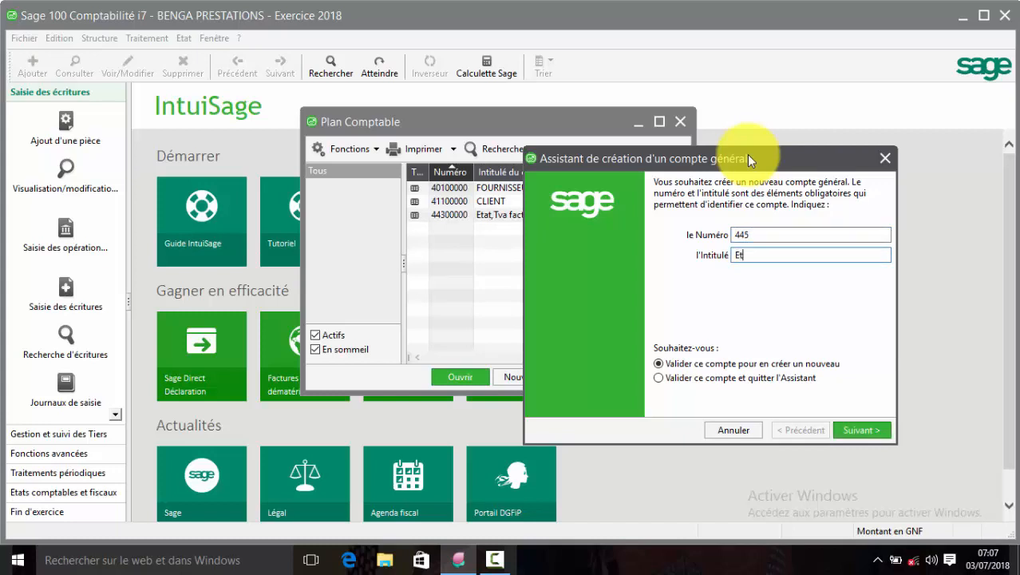
type("at,Tva récuperable")
key("Return")
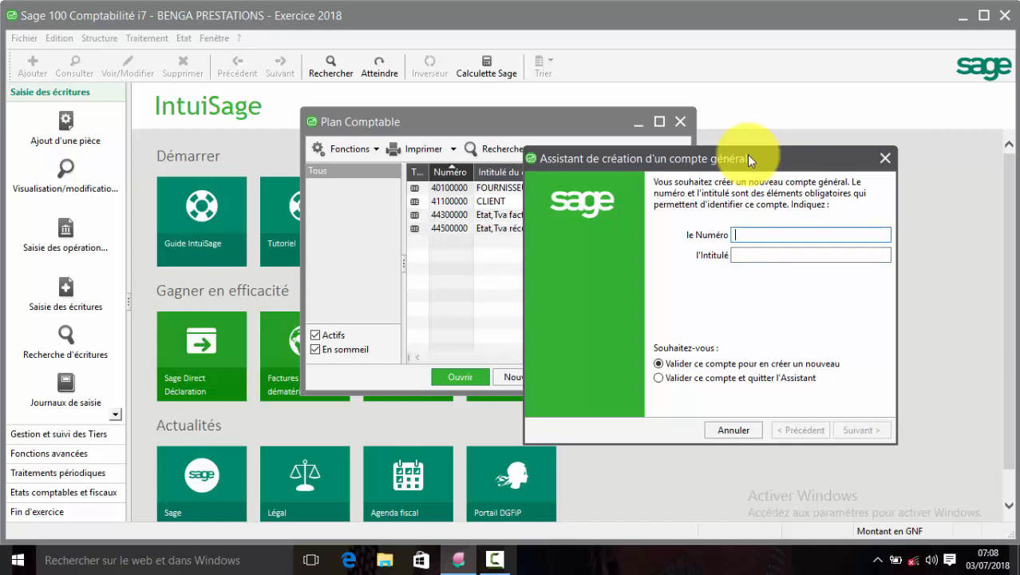
Create accounts 422 Personnel,Remuneration due and 421 Personnel,Avance et Acomp.
type("422")
key("Tab")
type("P")
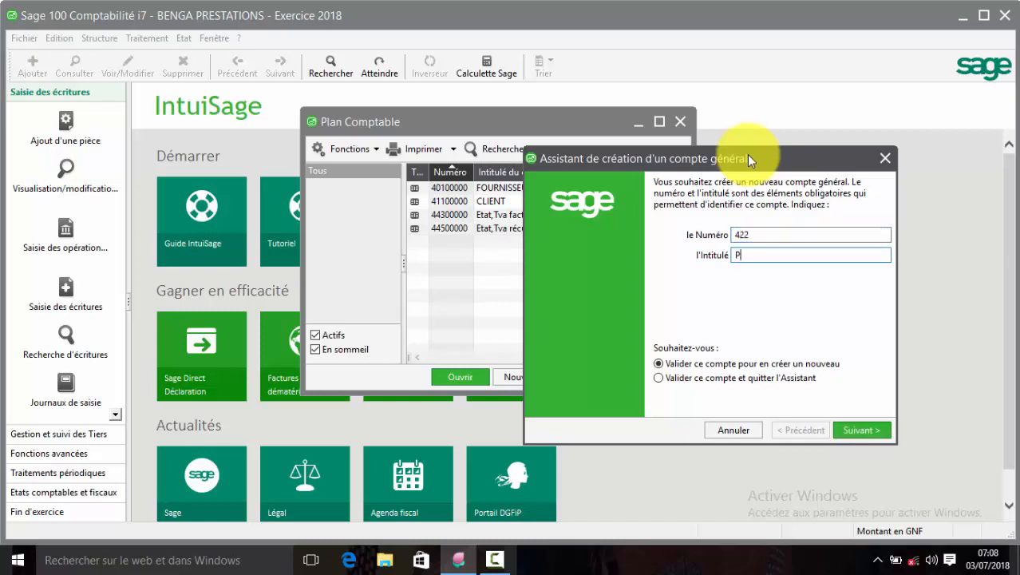
type("ersonnel")
type(",Remuneration")
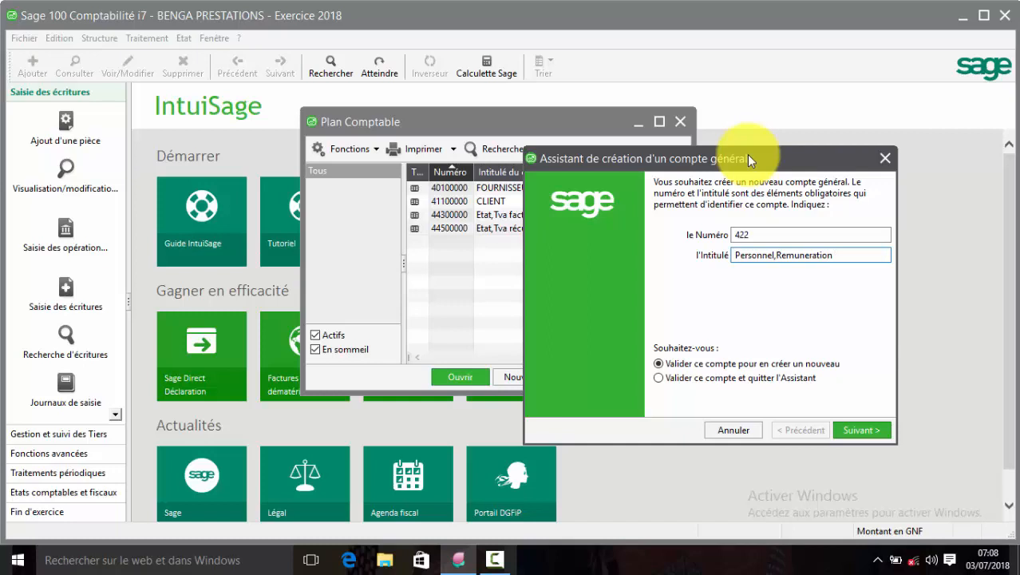
type(" due")
key("Return")
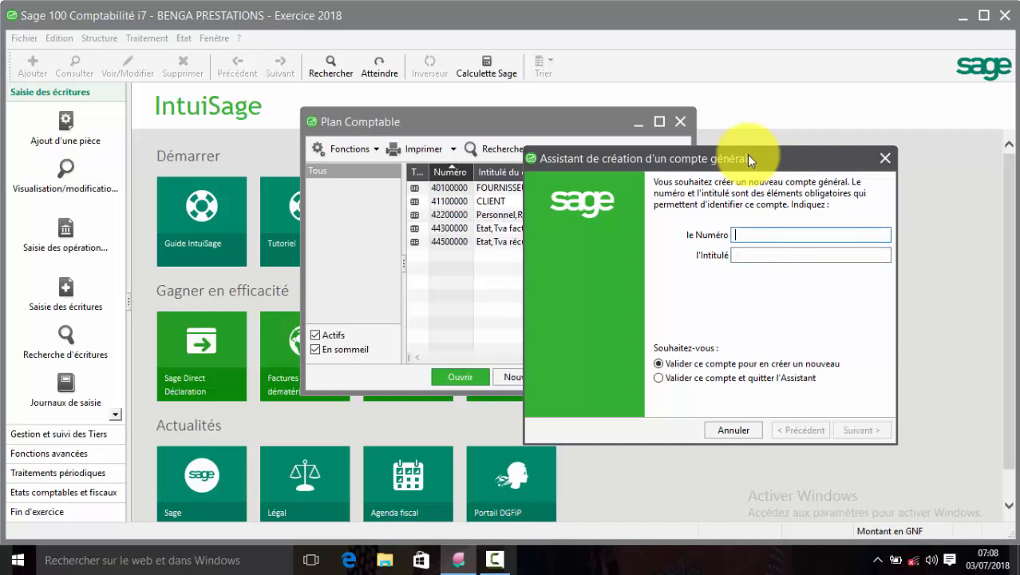
type("421")
key("Tab")
type("P")
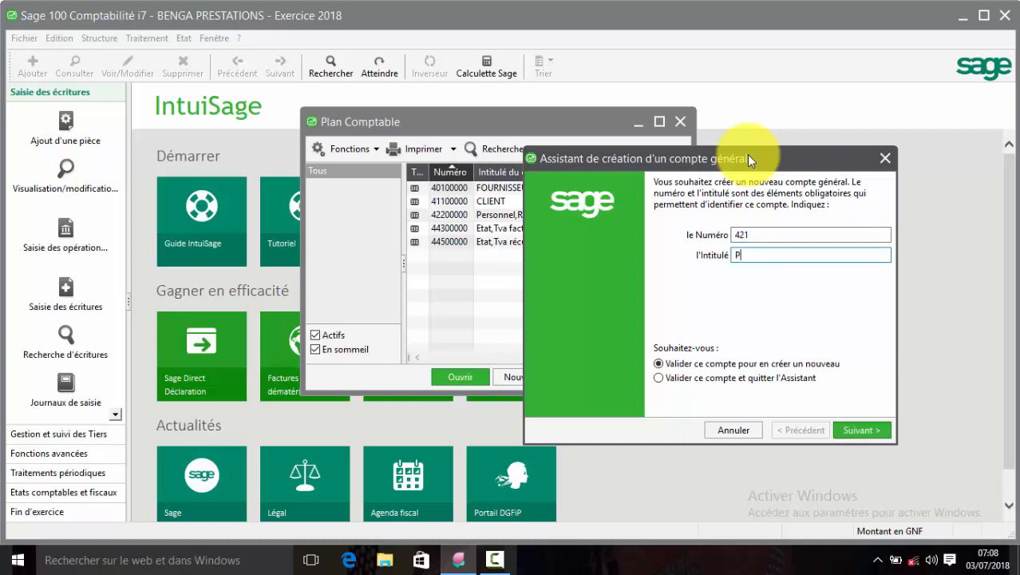
type("ersonnel,Avance et Acomp")
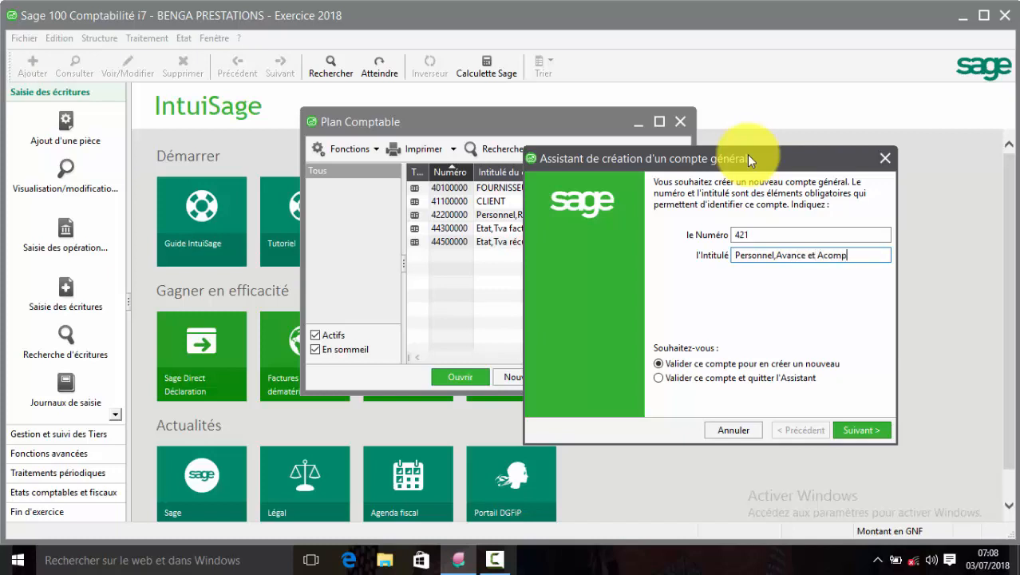
key("Return")
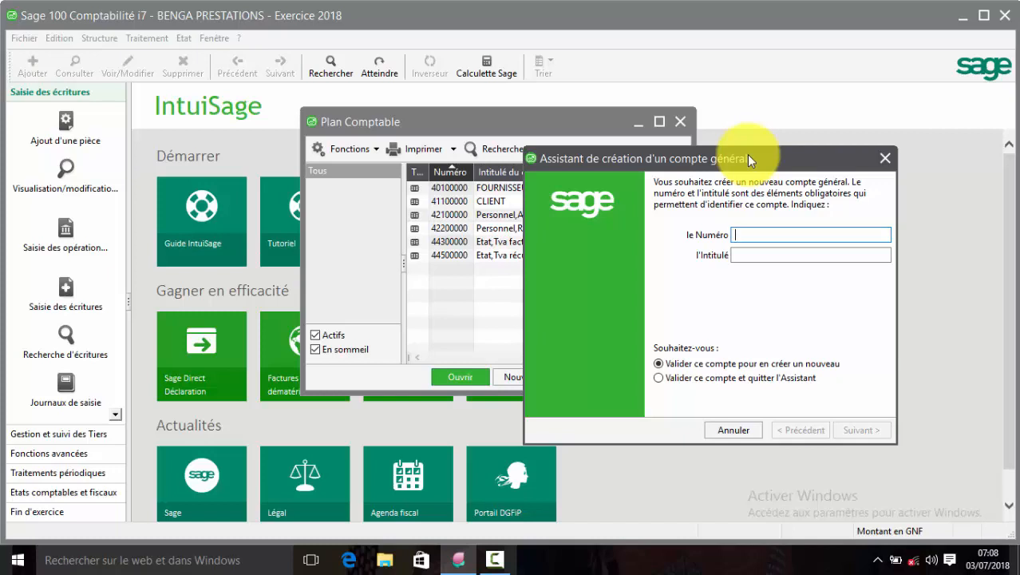
Create accounts 571 Caisse, 5211 Bicigui and 531 CCP.
type("571")
key("Tab")
type("C")
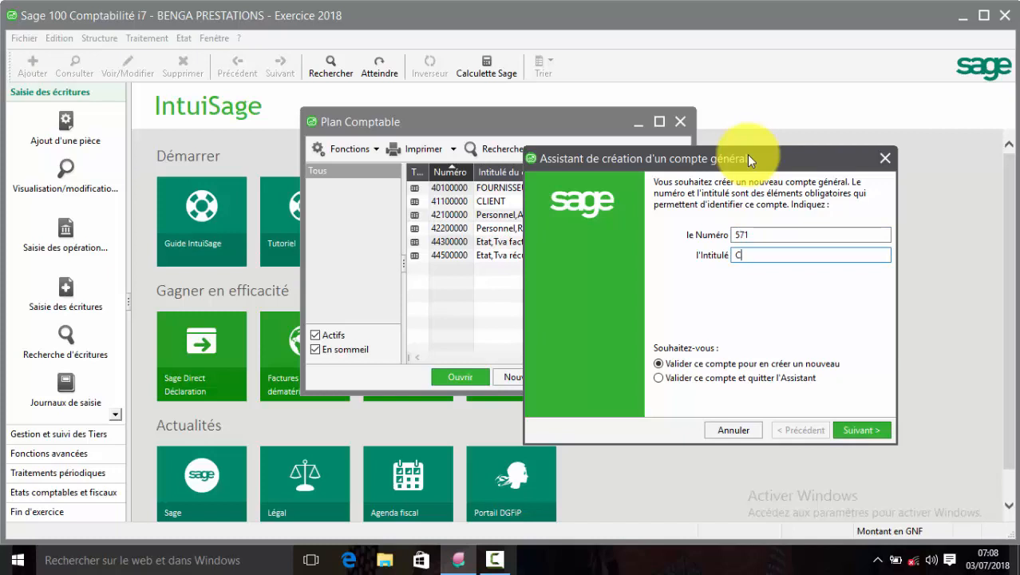
type("aisse")
key("Return")
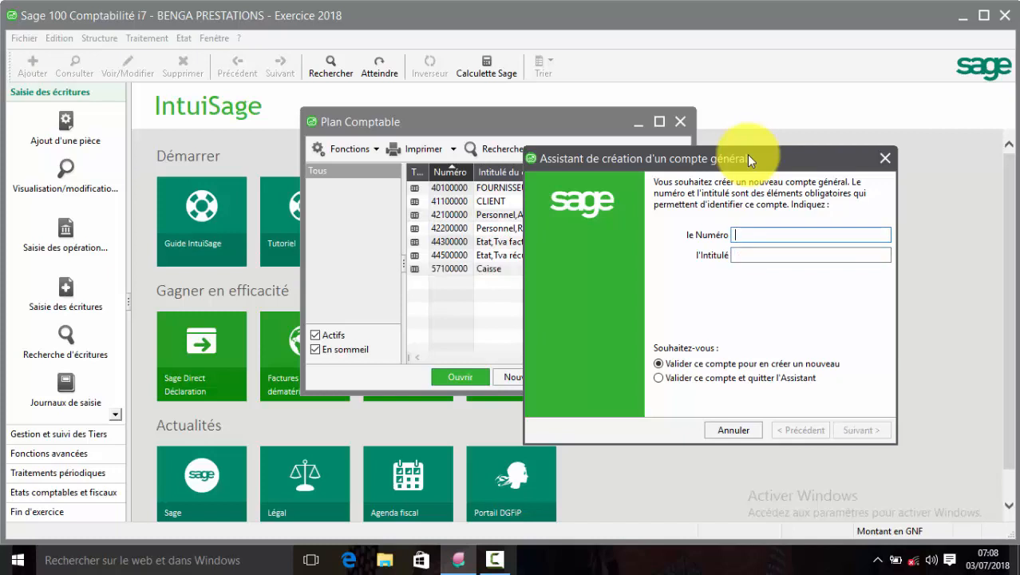
type("5211")
type("Bici")
type("gui")
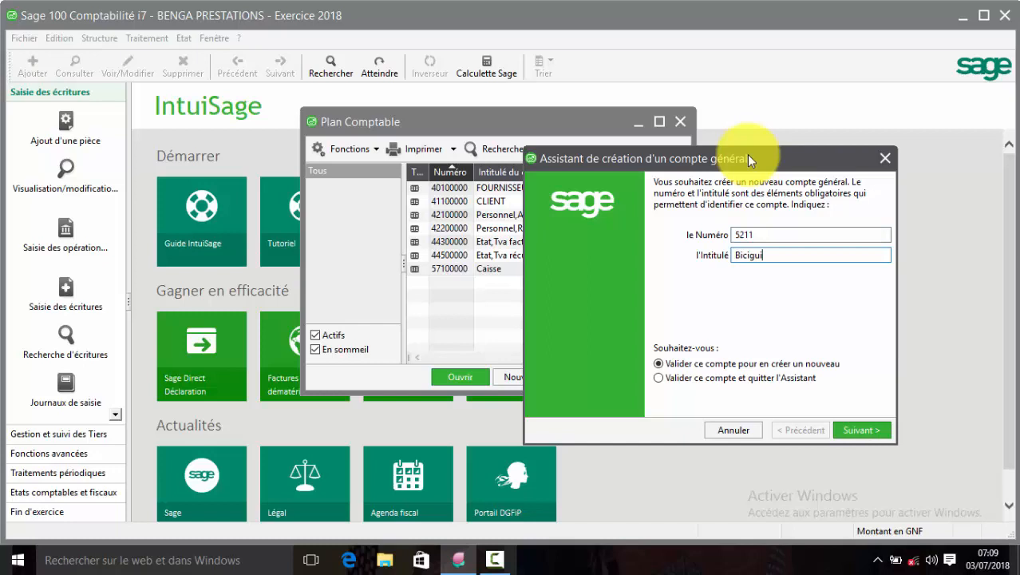
key("Return")
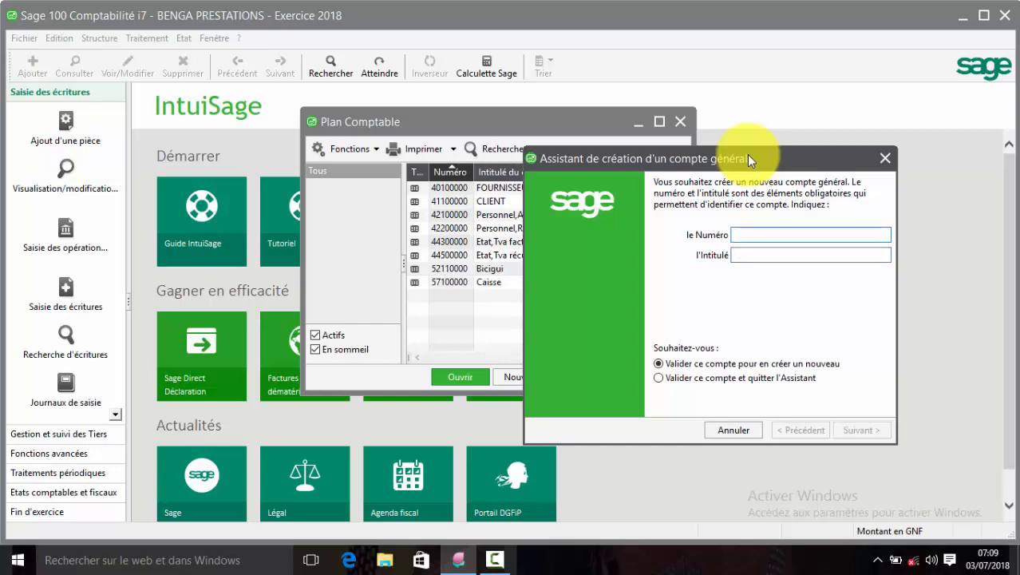
type("531")
type("CCP")
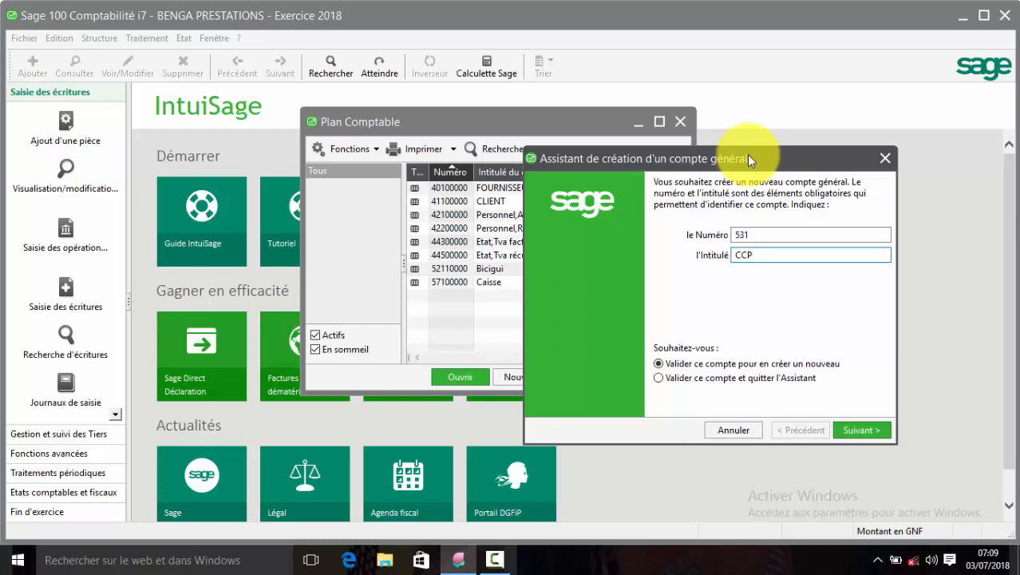
key("Return")
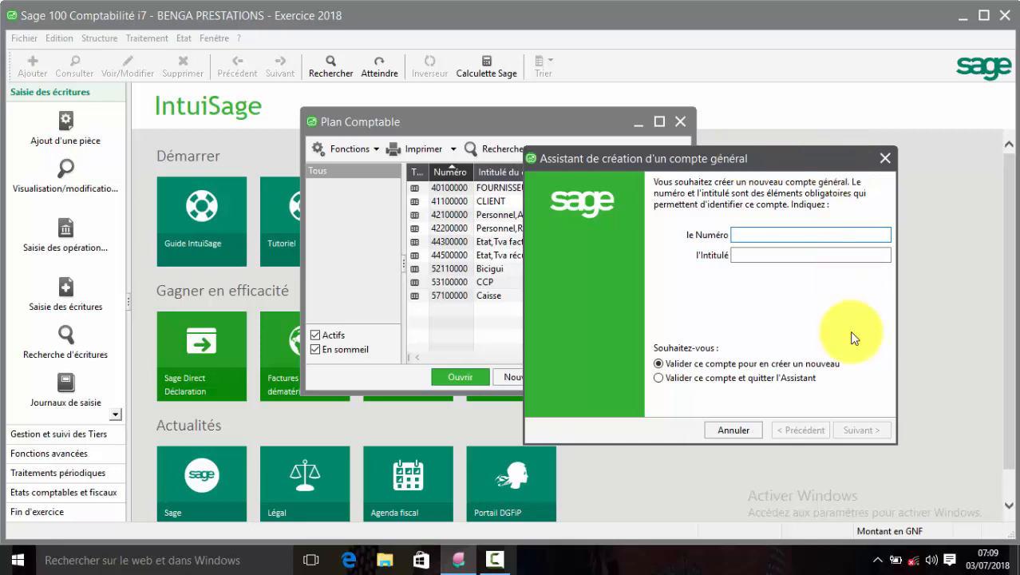
Close the chart of accounts and open the Plan analytique window, where Plan 1 is empty.
left_click(734, 431)
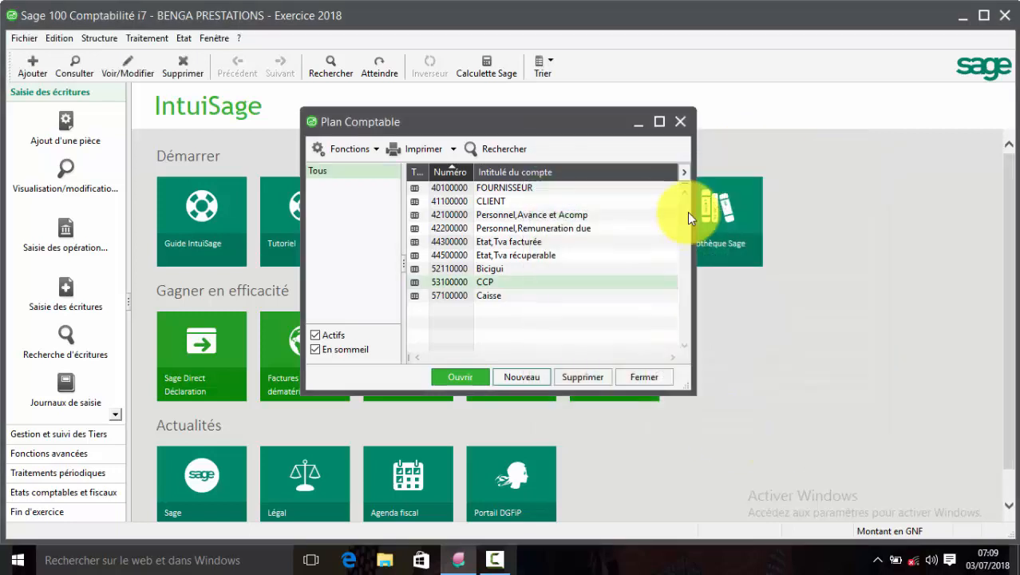
left_click(678, 121)
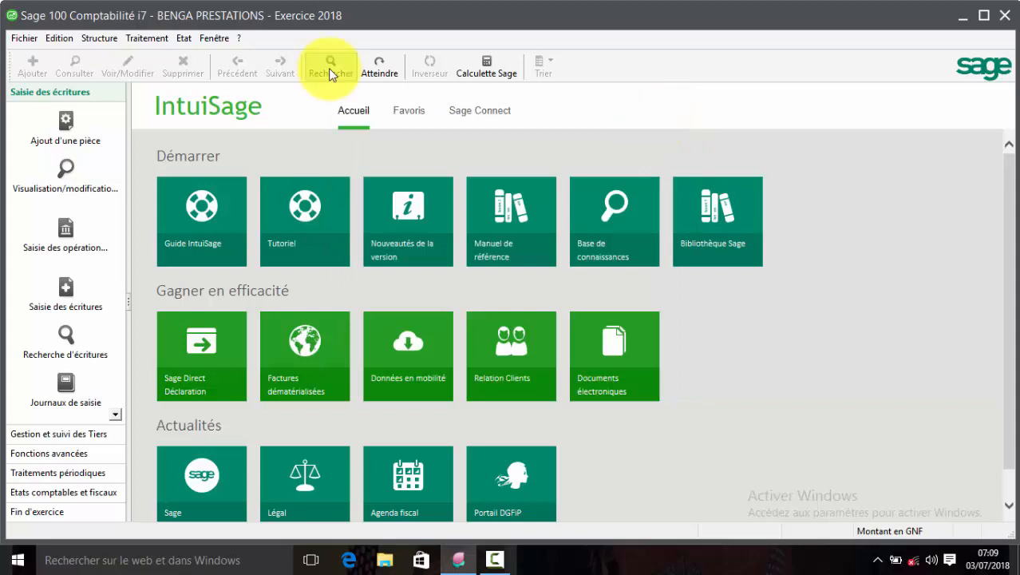
left_click(106, 36)
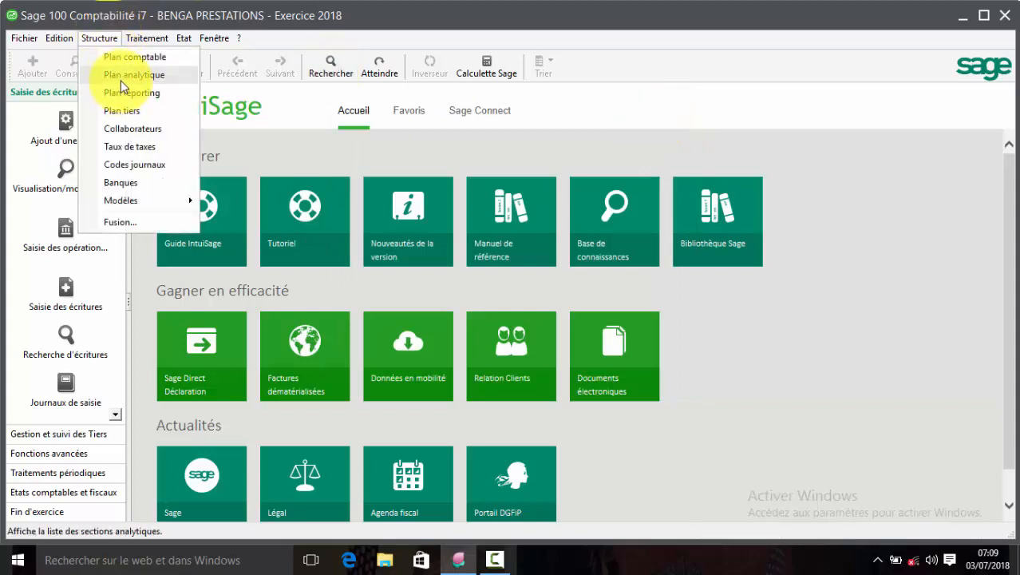
left_click(121, 81)
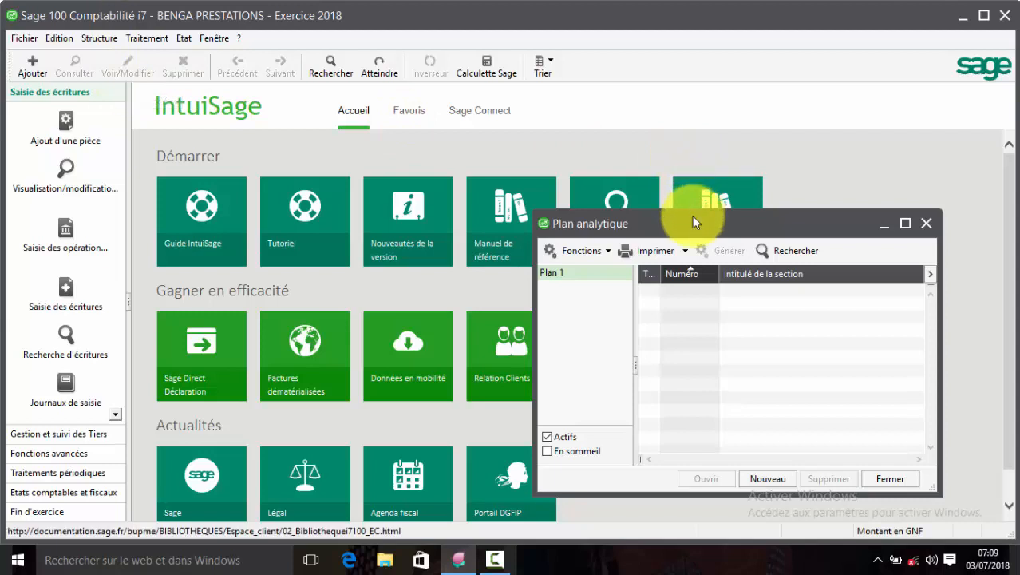
left_click_drag(692, 218, 533, 118)
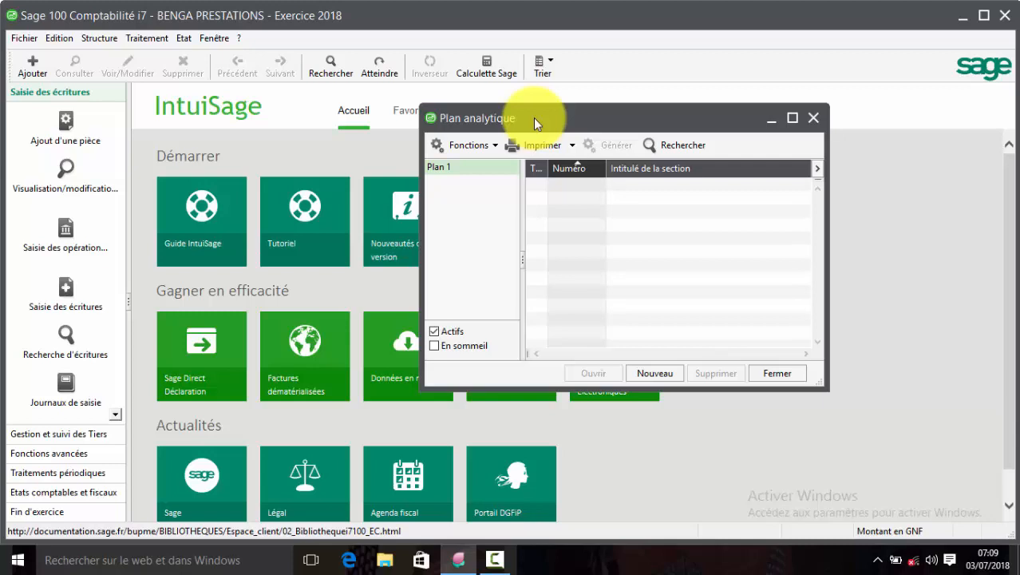
left_click(19, 44)
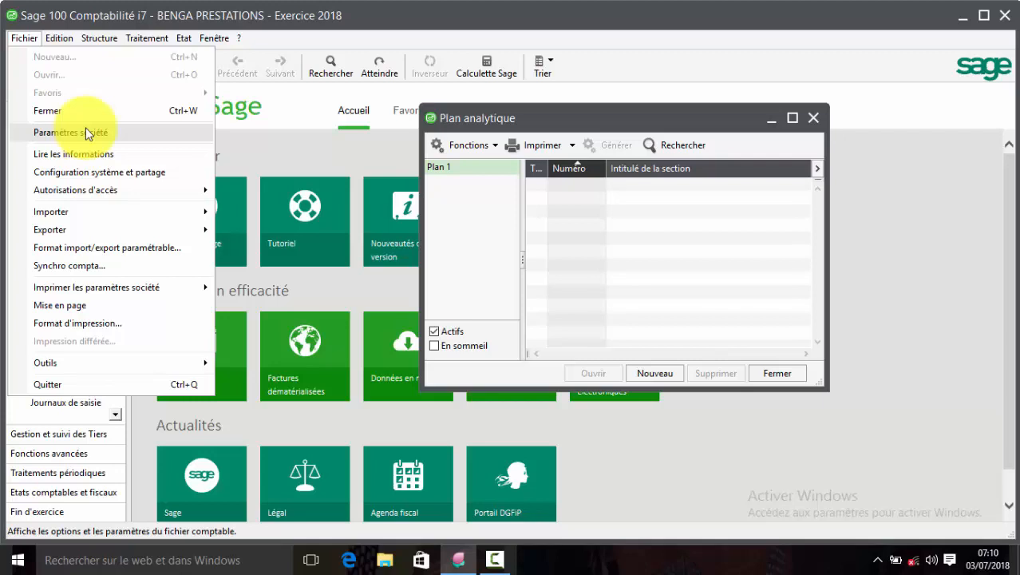
left_click(665, 242)
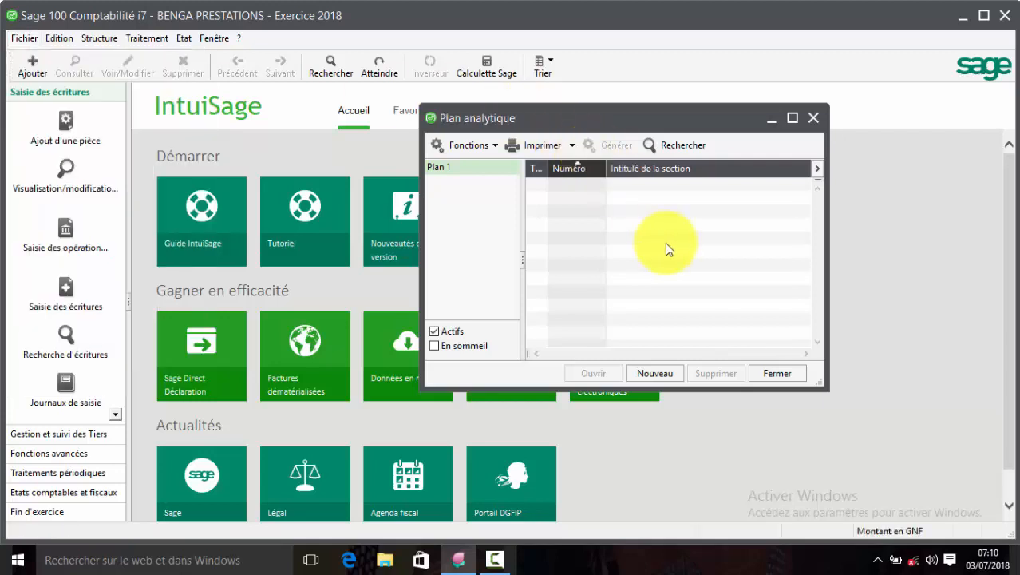
Create analytic section 920DGL titled Direction générale.
left_click(667, 371)
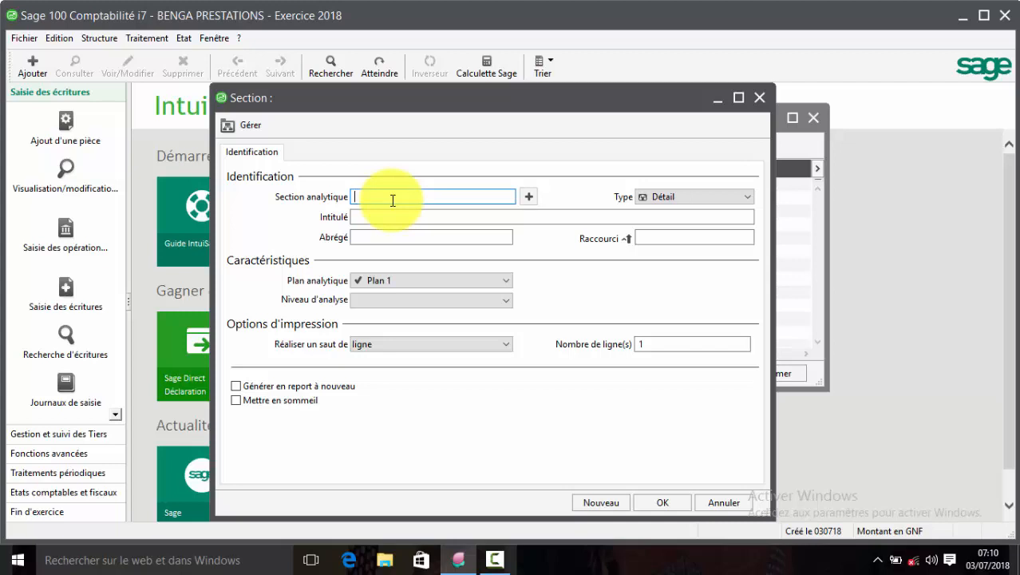
type("920")
type("DGL")
key("Tab")
key("Tab")
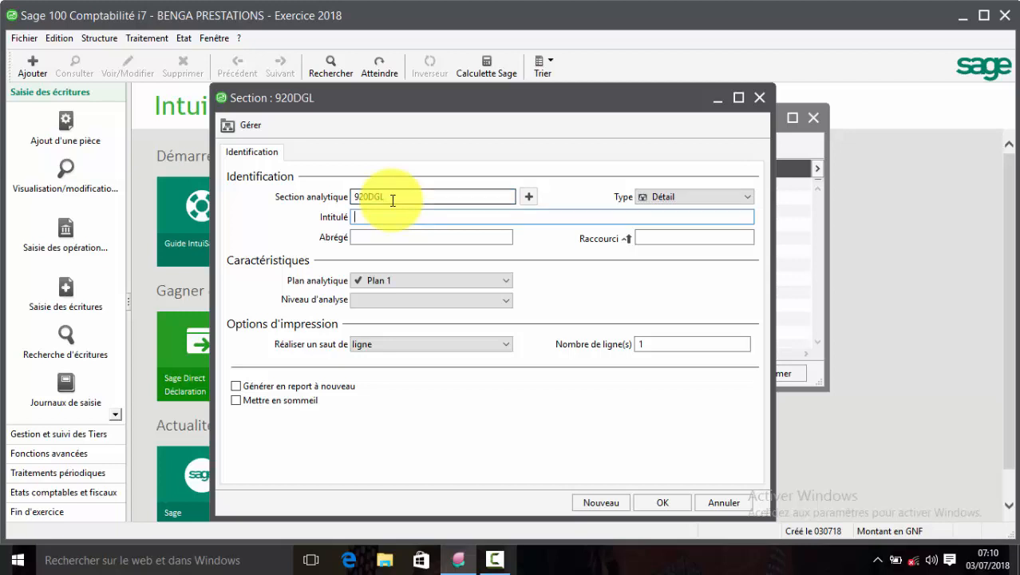
type("d")
key("BackSpace")
type("Direction")
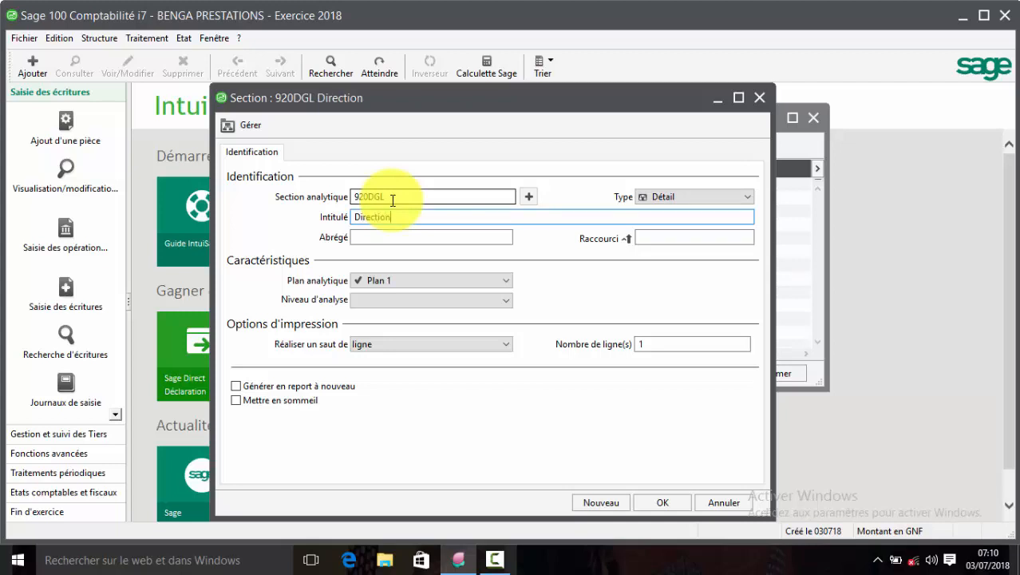
type(" générale")
key("Tab")
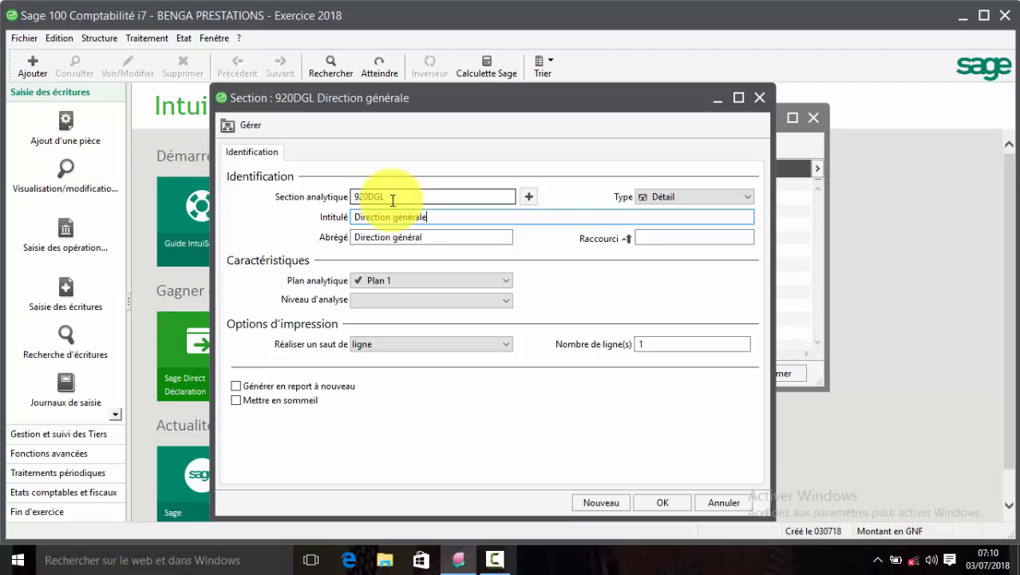
key("Return")
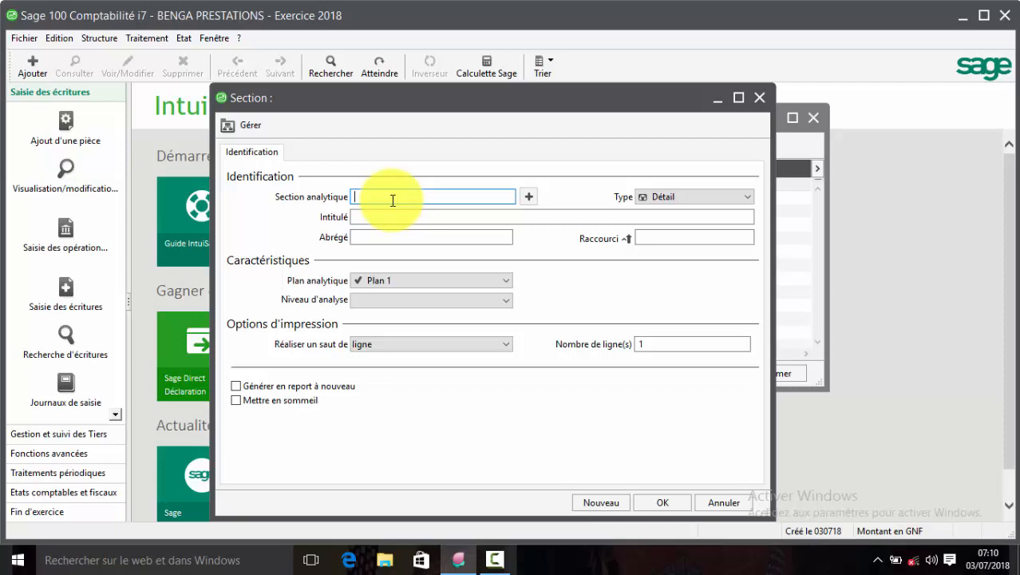
Add sections 921SEC Sécretariat and 922APP Approvisionnement, then close the Section form.
type("921SEC")
key("Tab")
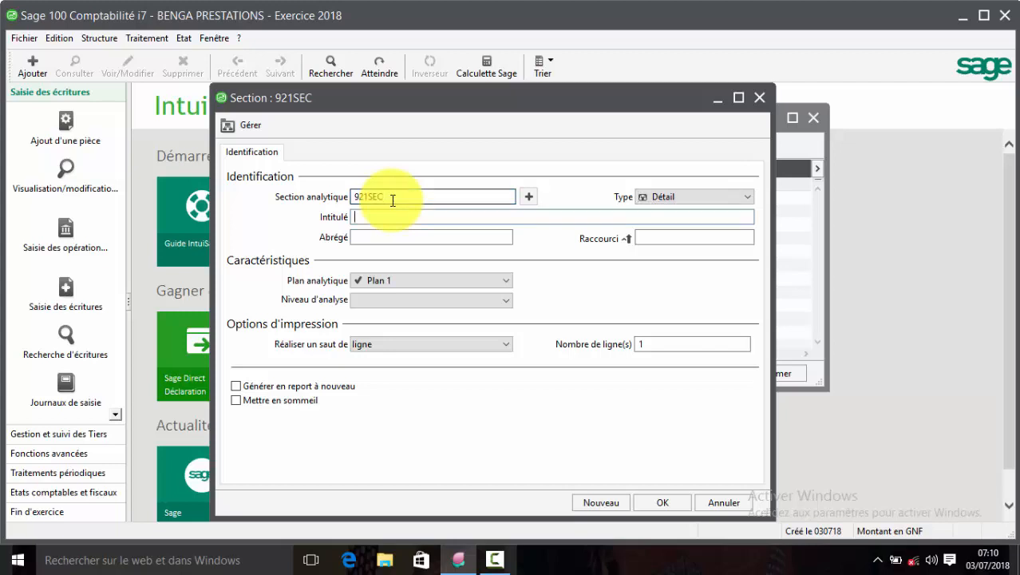
type("Sécretar")
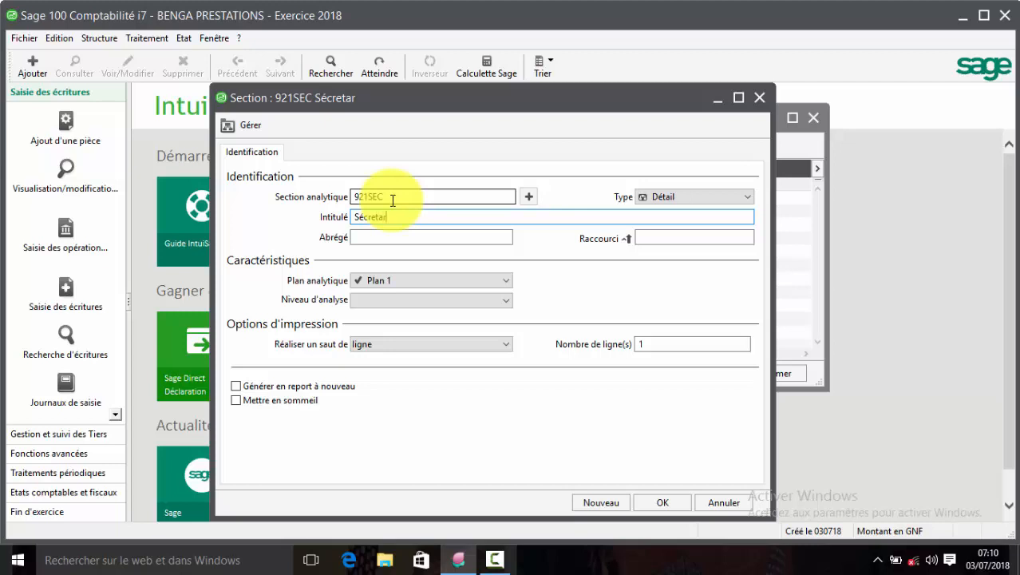
type("iat")
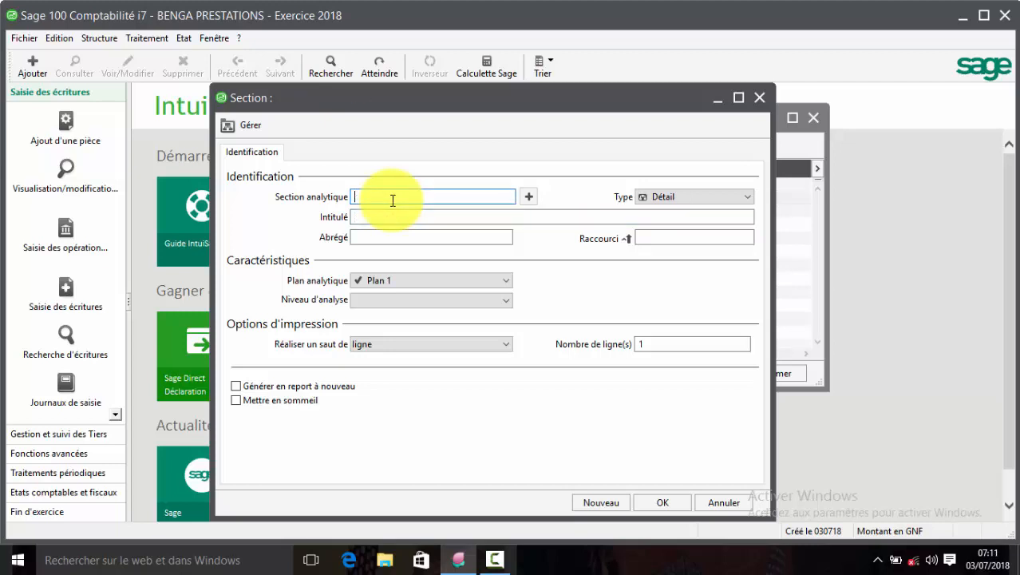
type("922APP")
key("Tab")
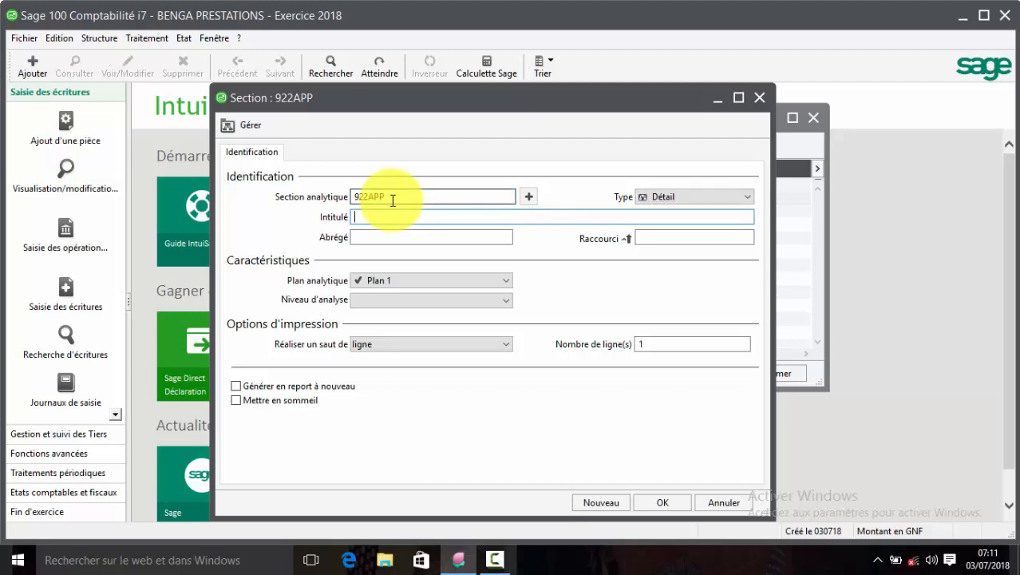
type("Approvisio")
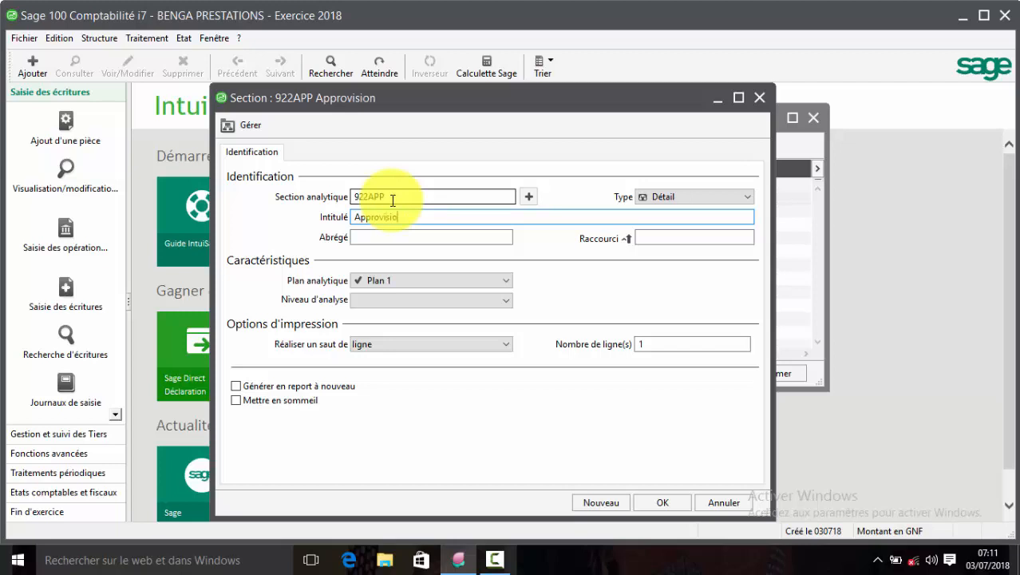
type("nnement")
key("Return")
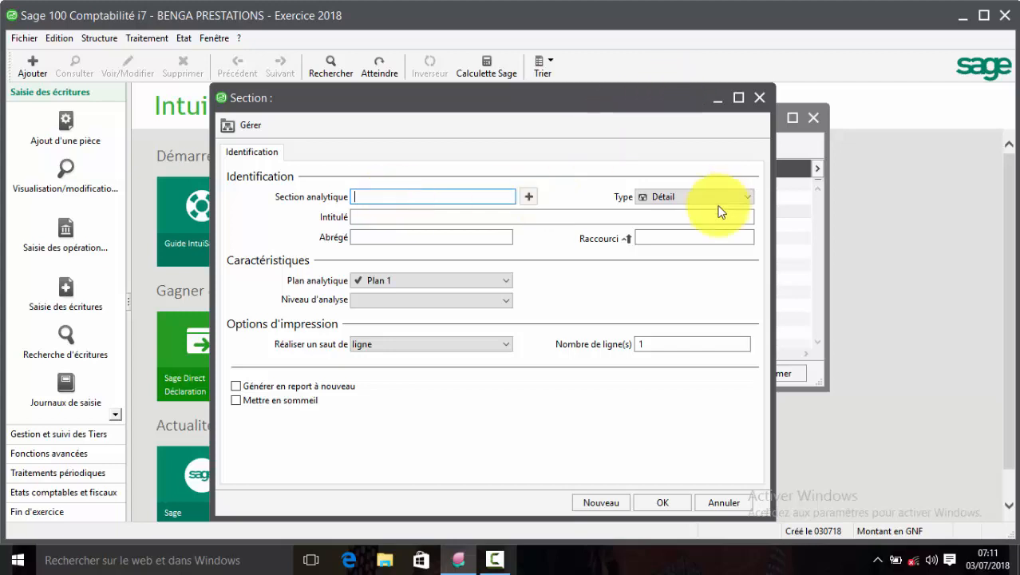
left_click(721, 497)
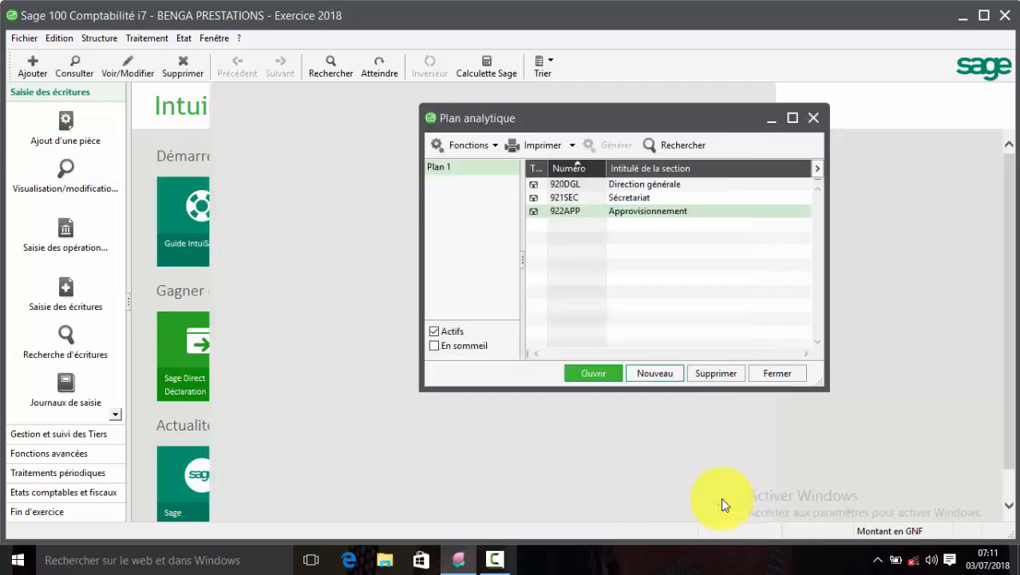
left_click_drag(729, 111, 729, 123)
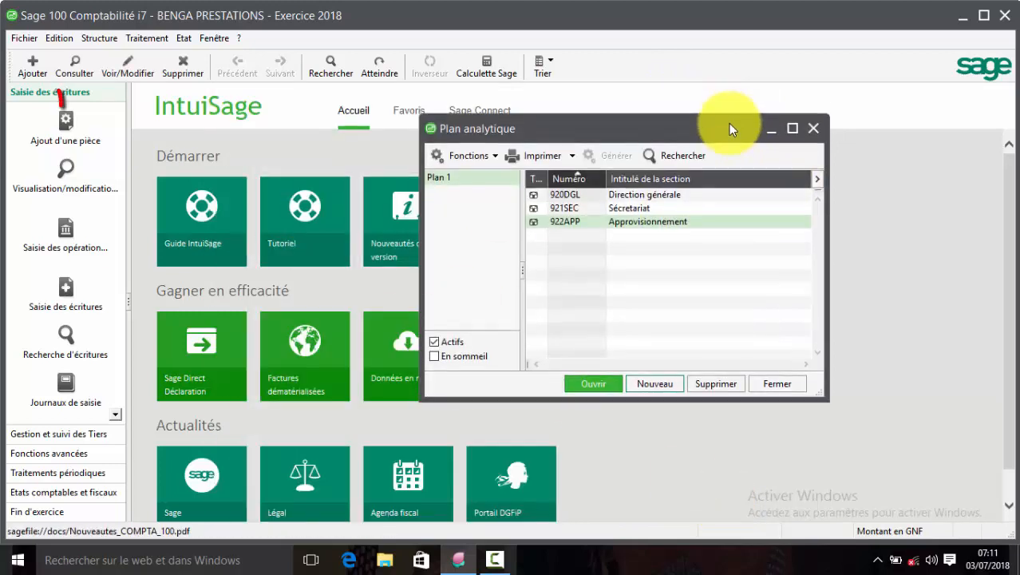
Close the analytic plan and start a new record in the Plan tiers.
left_click(812, 128)
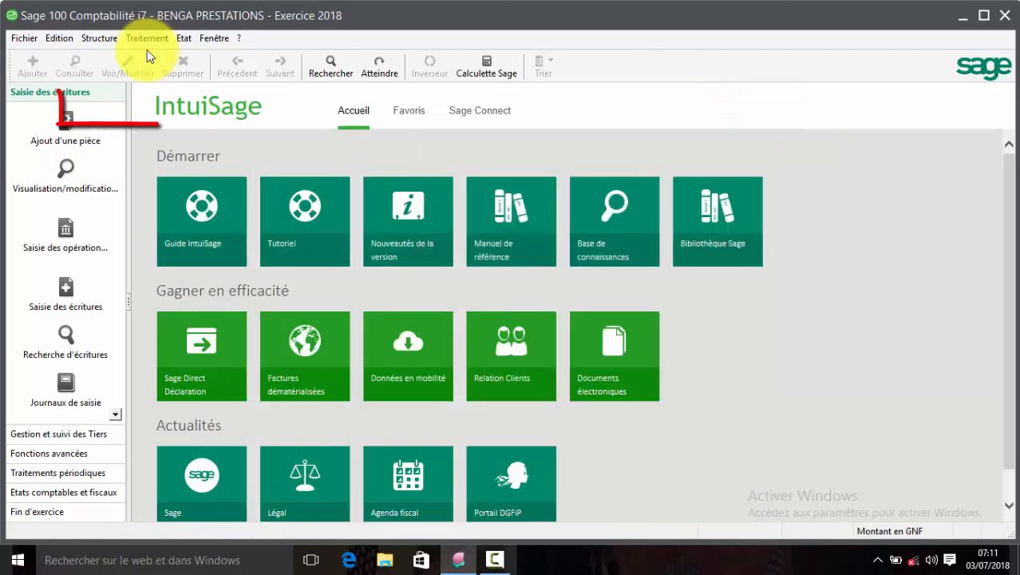
left_click(99, 39)
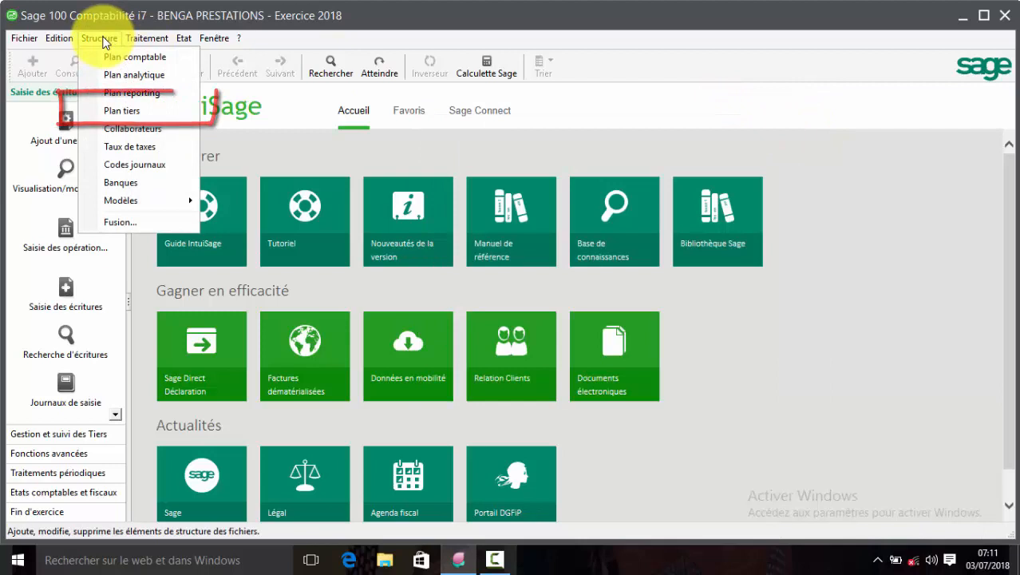
left_click(142, 112)
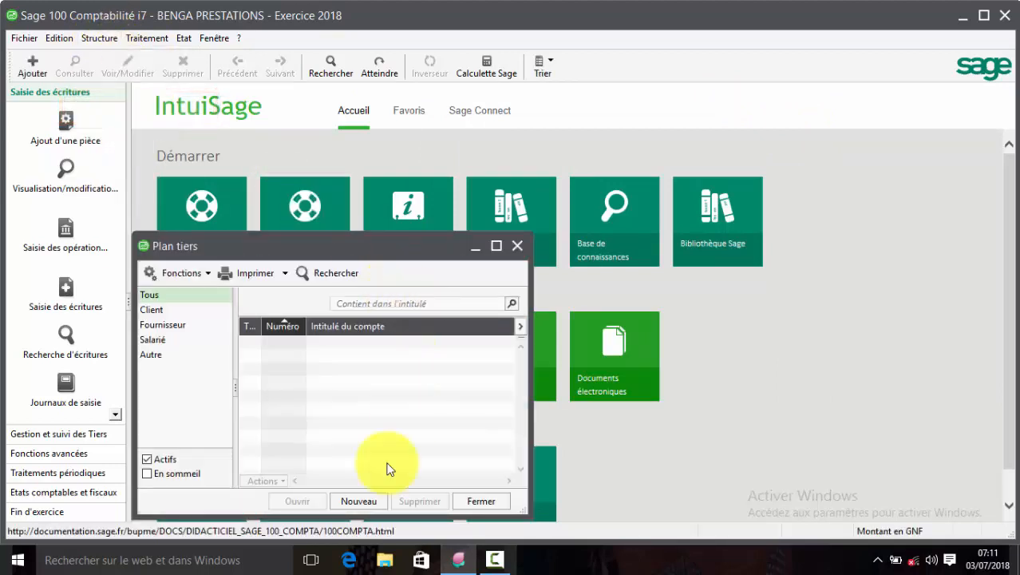
left_click(366, 499)
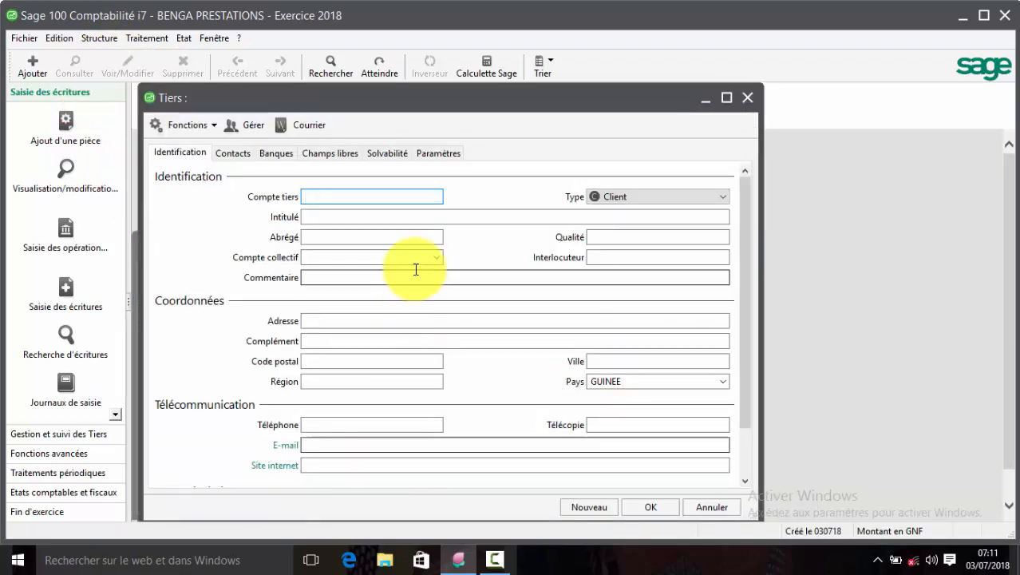
Save a Fournisseur tiers with a 401 code and the supplier's name, linked to collective account 40100000.
type("401")
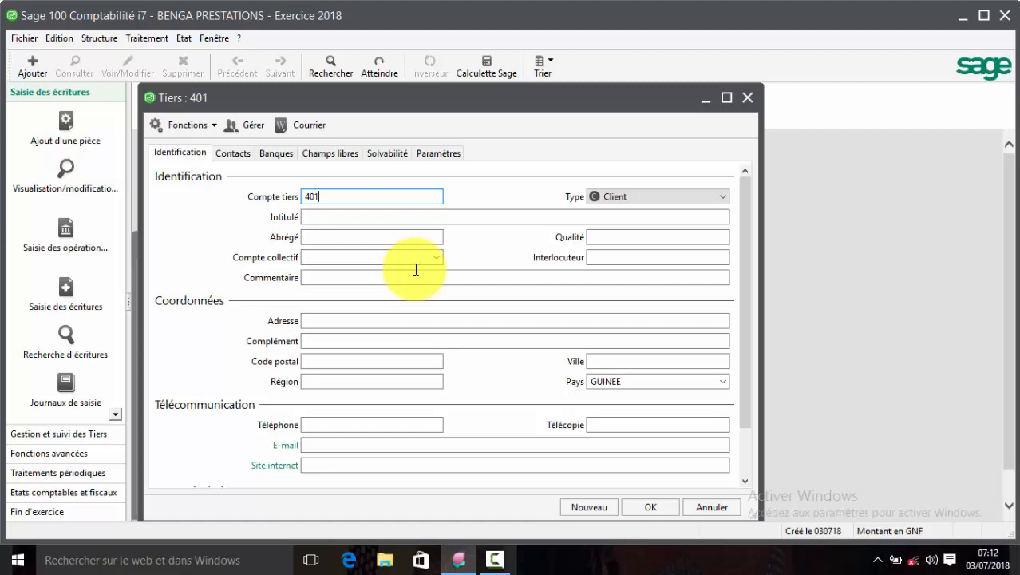
type("SYL01")
key("Tab")
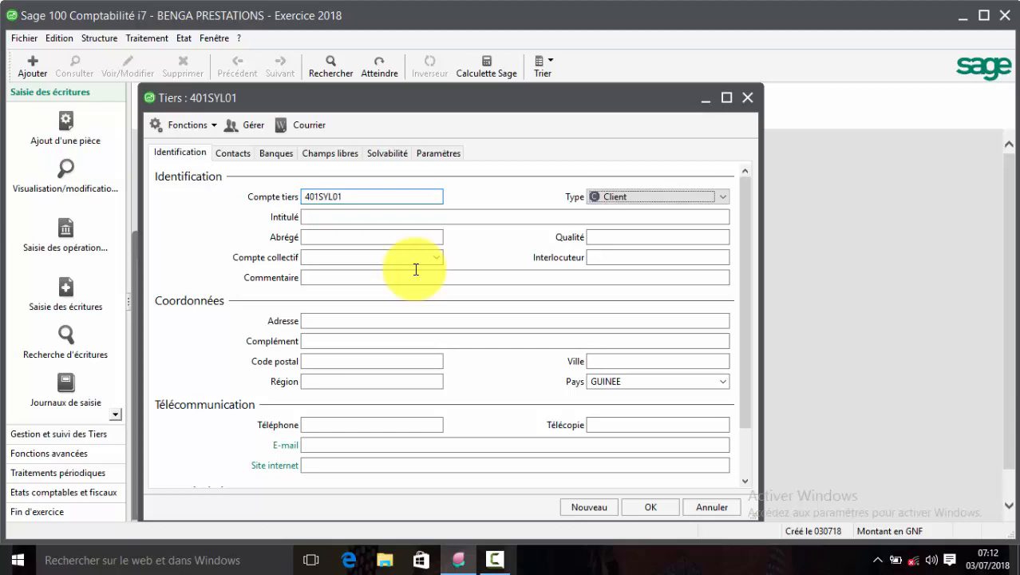
left_click(720, 196)
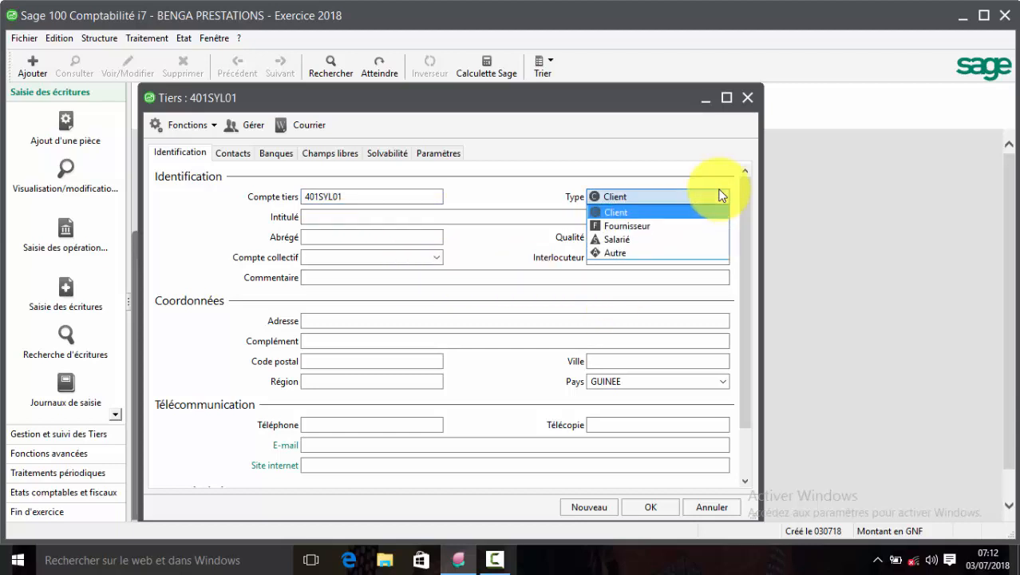
left_click(685, 224)
key("Tab")
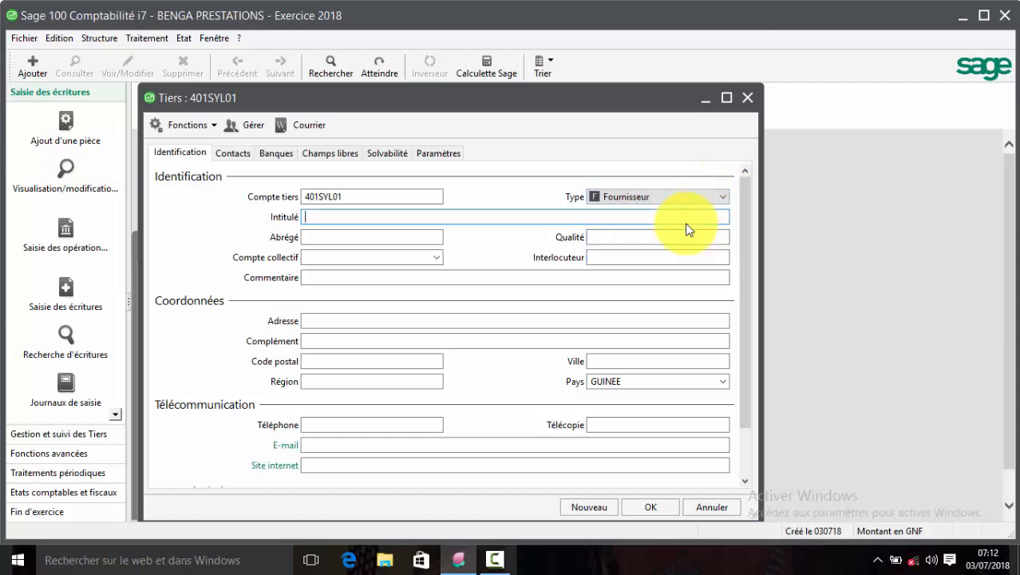
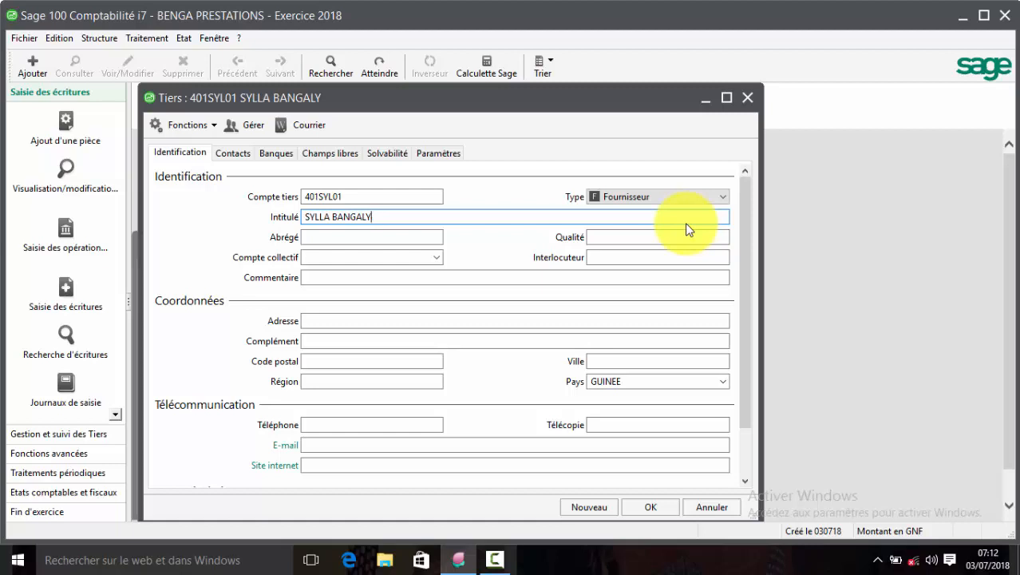
key("Tab")
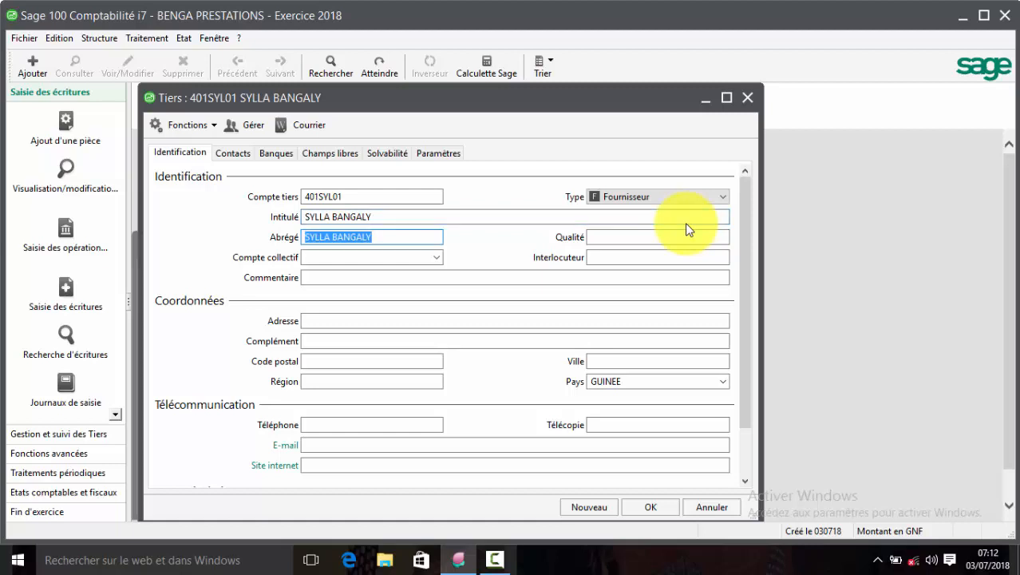
key("Tab")
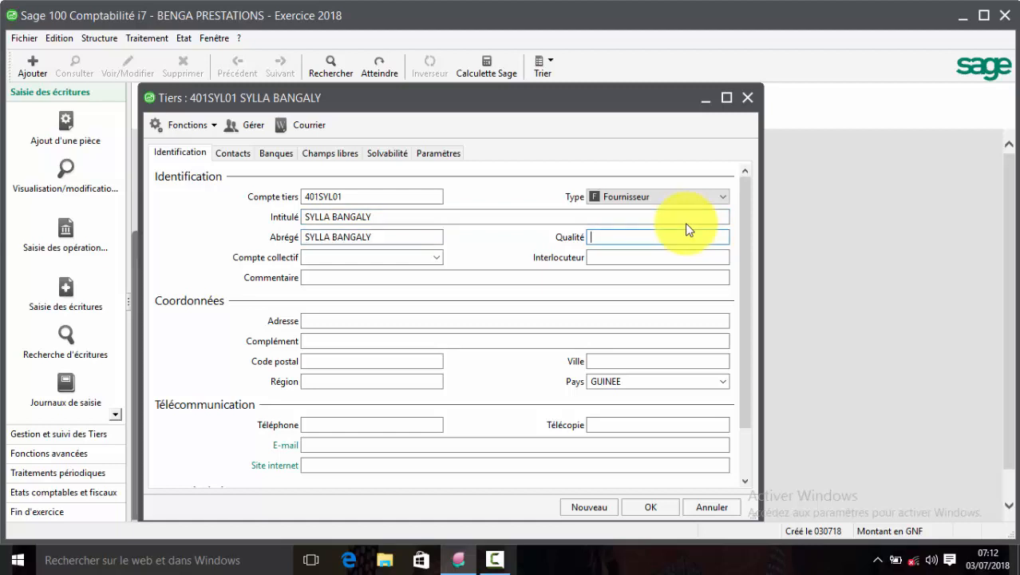
key("Tab")
type("401")
left_click(439, 260)
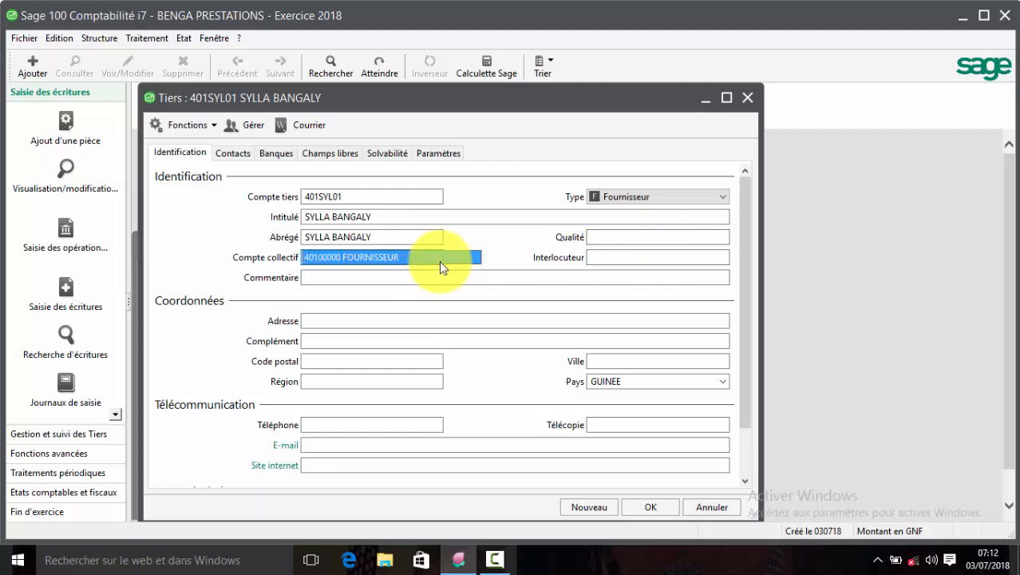
left_click(439, 260)
key("Return")
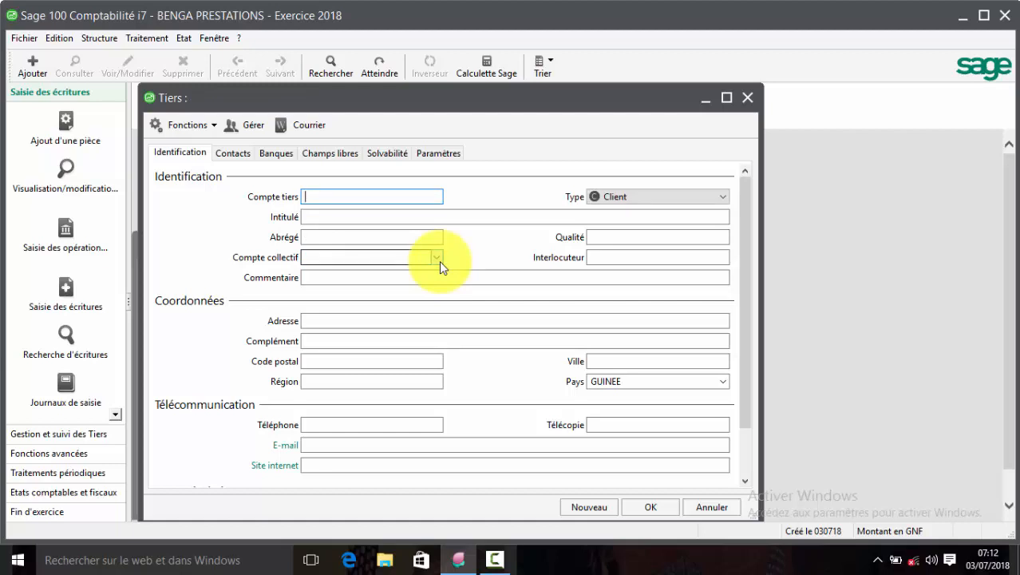
Save the first client tiers with a 411 code and the client's name, on collective account 41100000.
type("411BAR0")
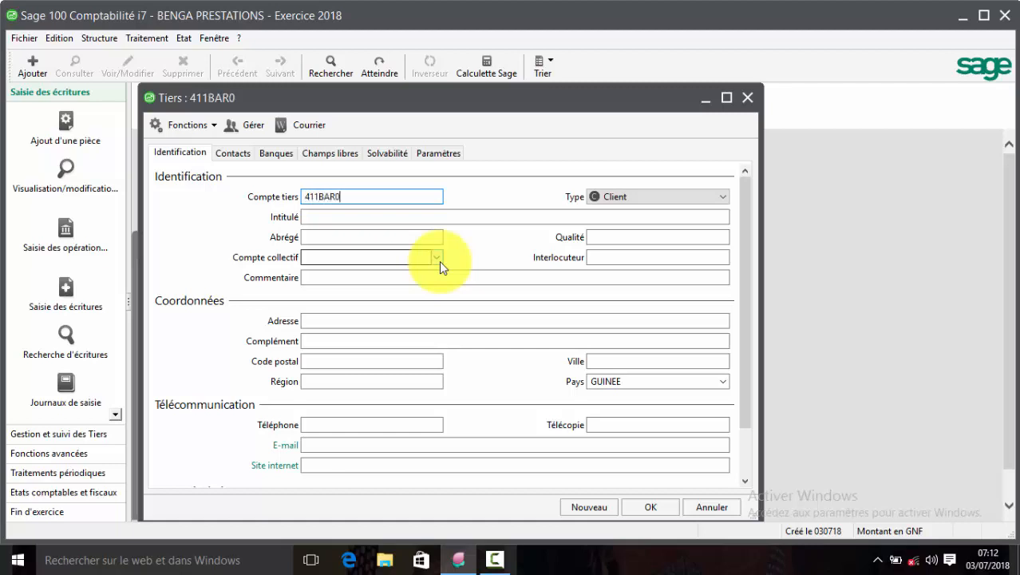
type("1")
key("Tab")
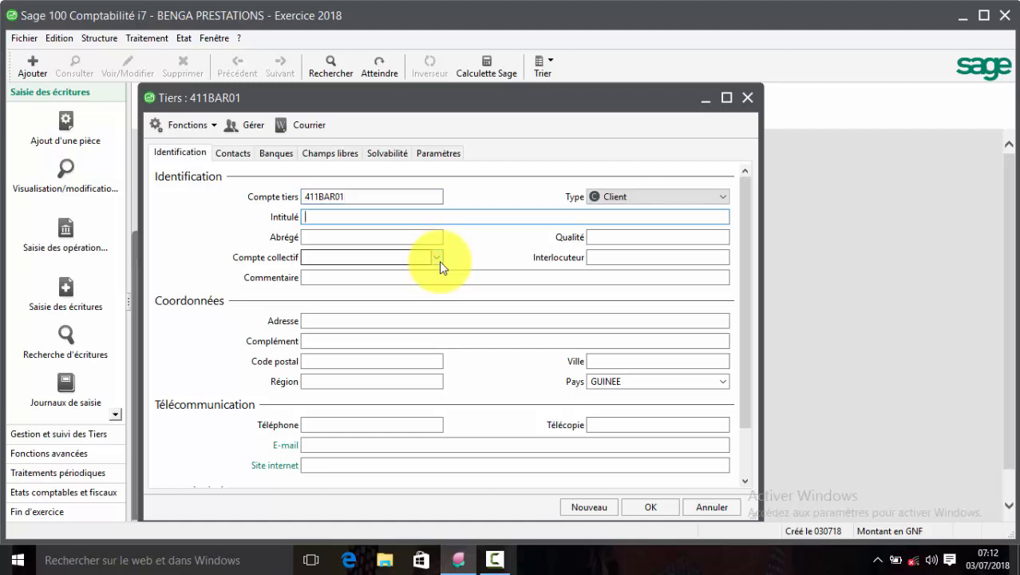
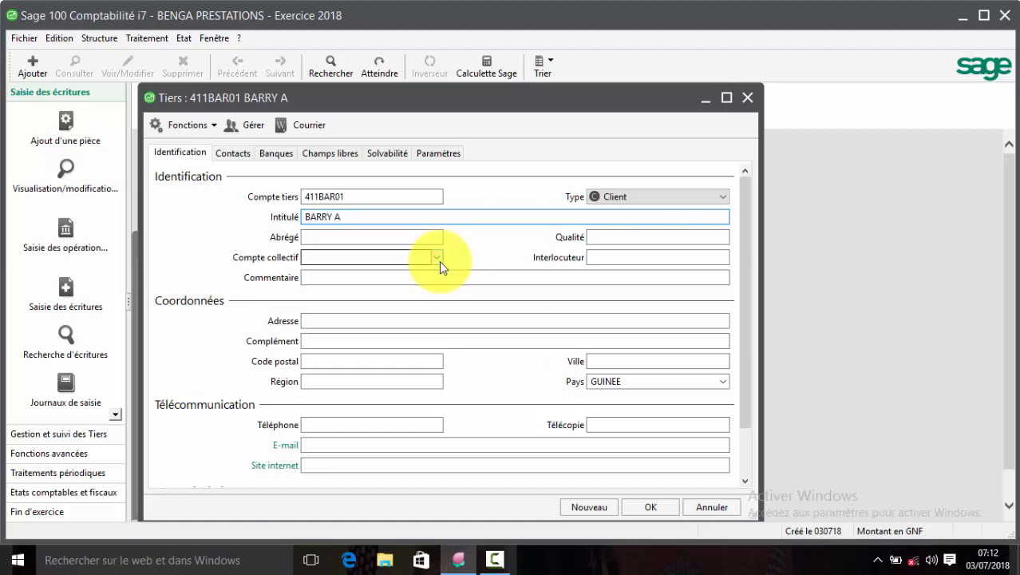
key("Tab")
key("Tab")
key("Tab")
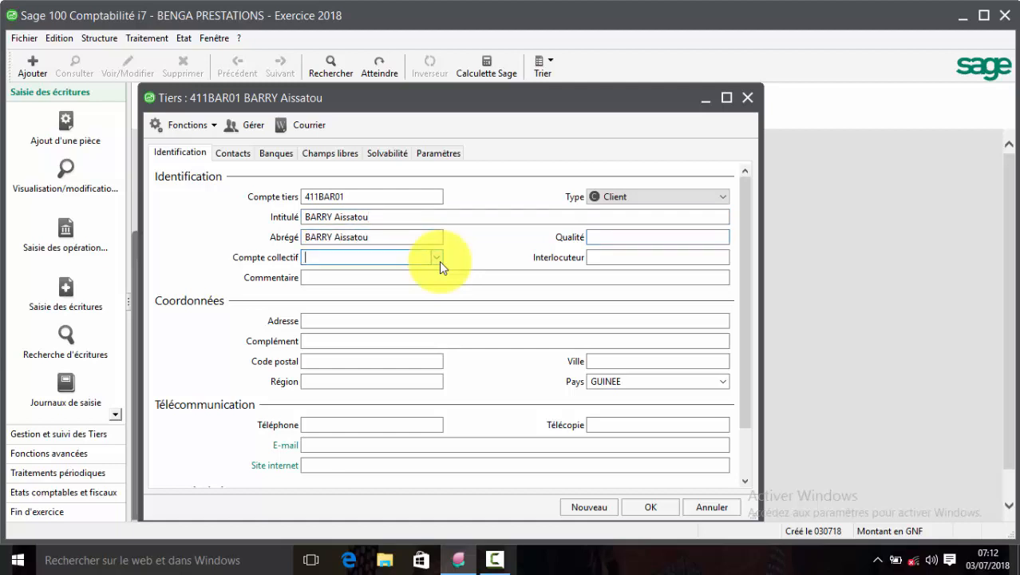
type("411")
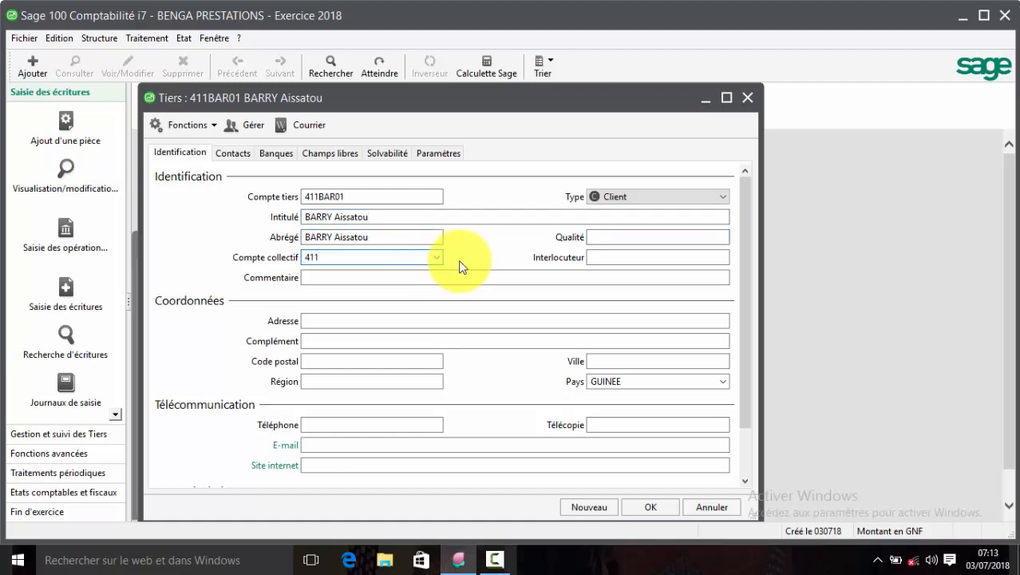
left_click(436, 258)
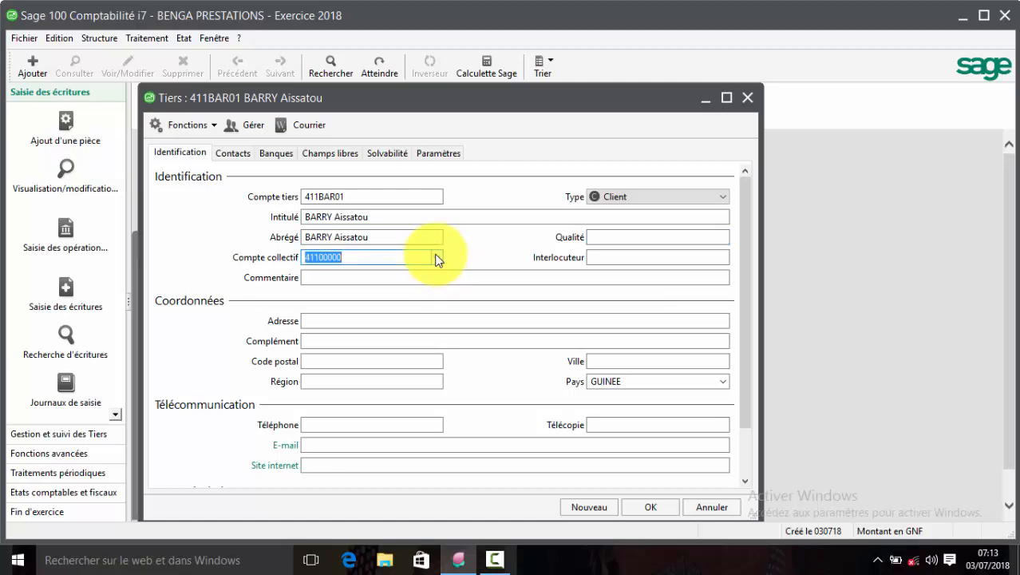
key("Return")
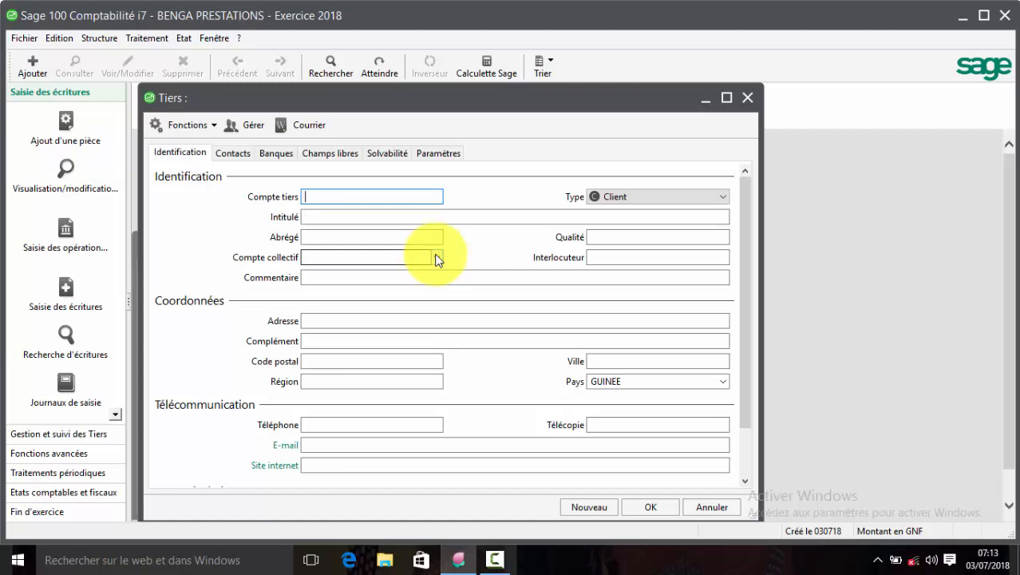
Save the second client tiers with a 411 code and the client's name, on collective account 41100000.
type("411KEI01")
key("Tab")
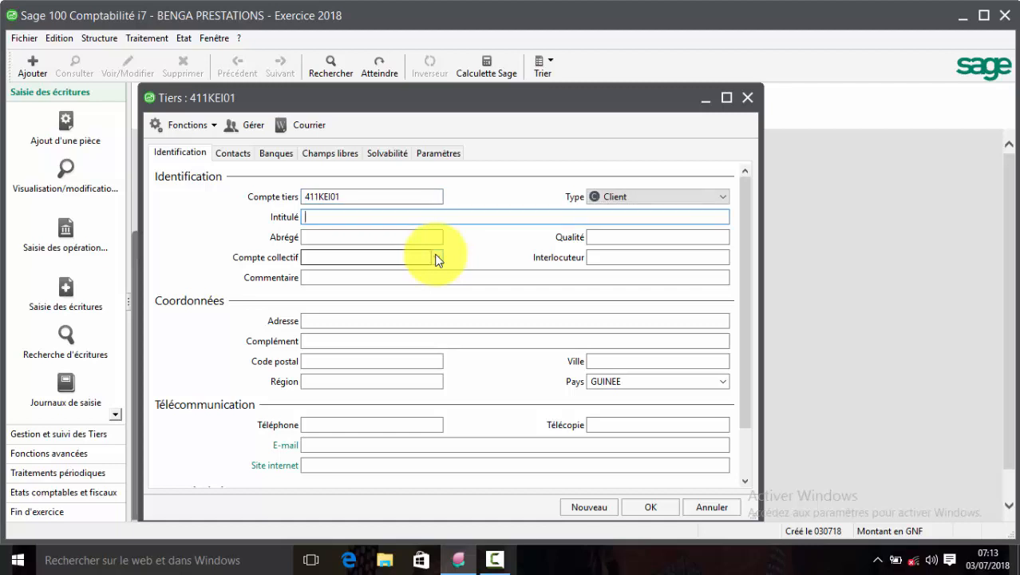
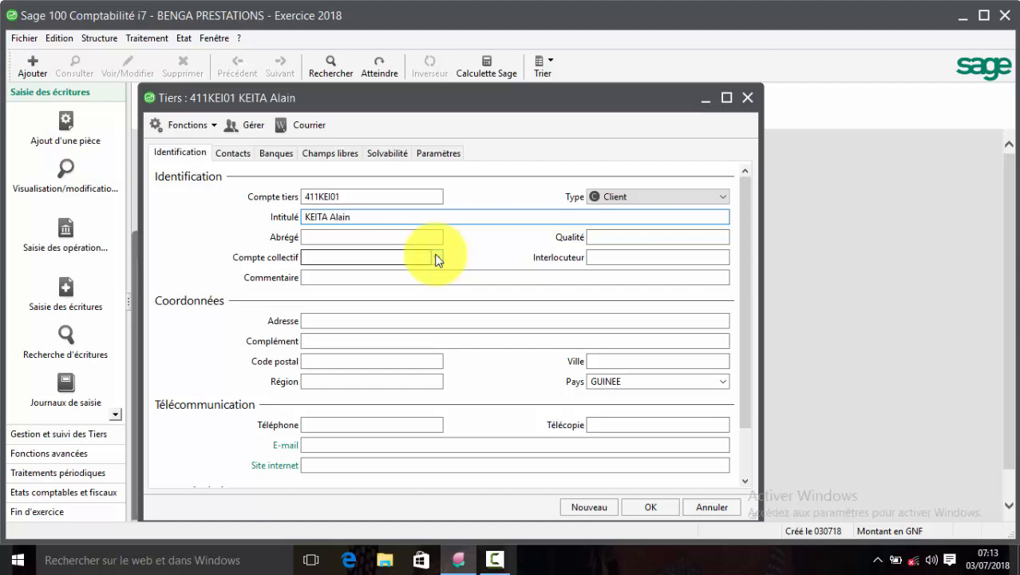
key("Tab")
key("Tab")
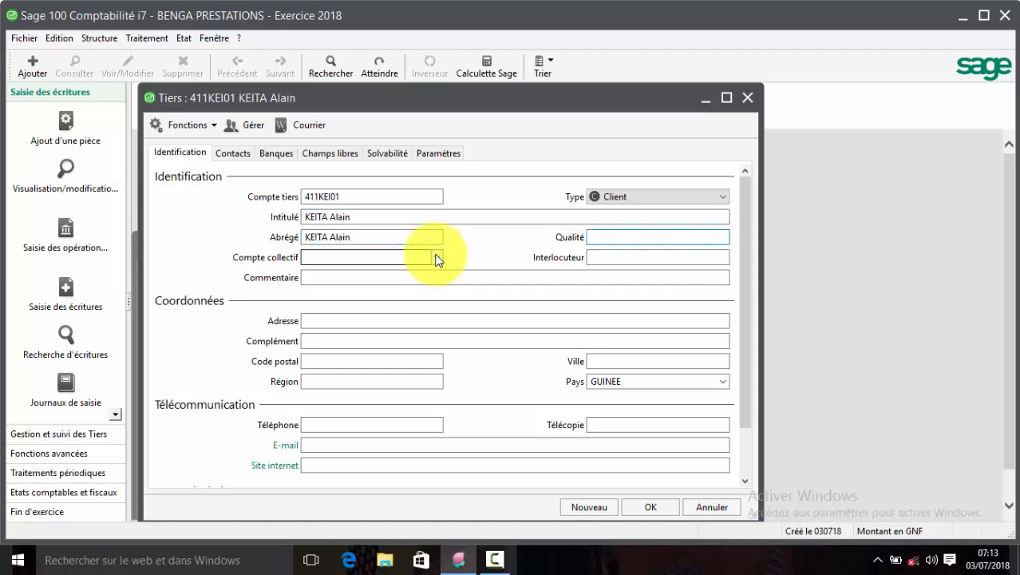
key("Tab")
type("411")
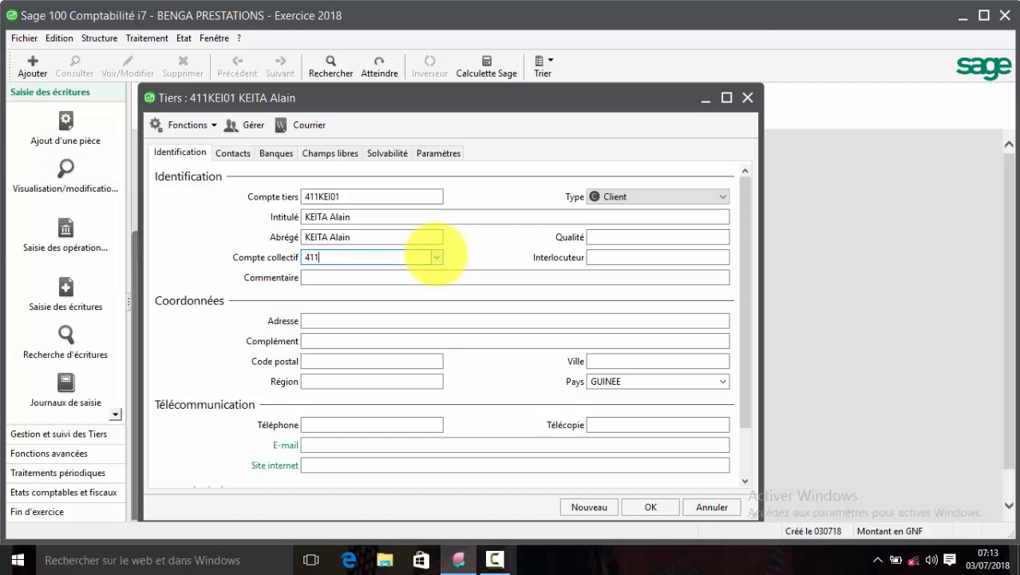
left_click(437, 261)
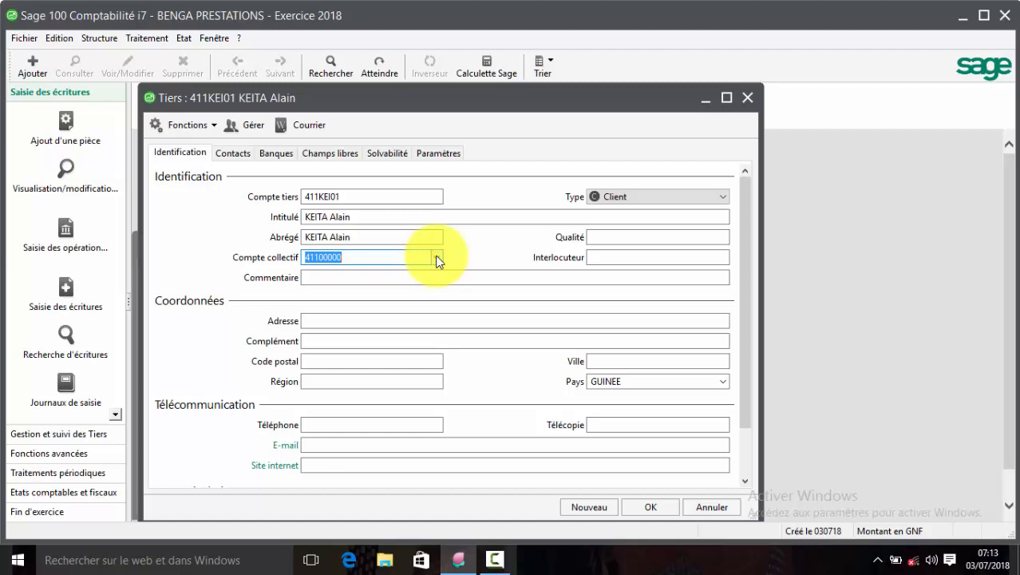
key("Return")
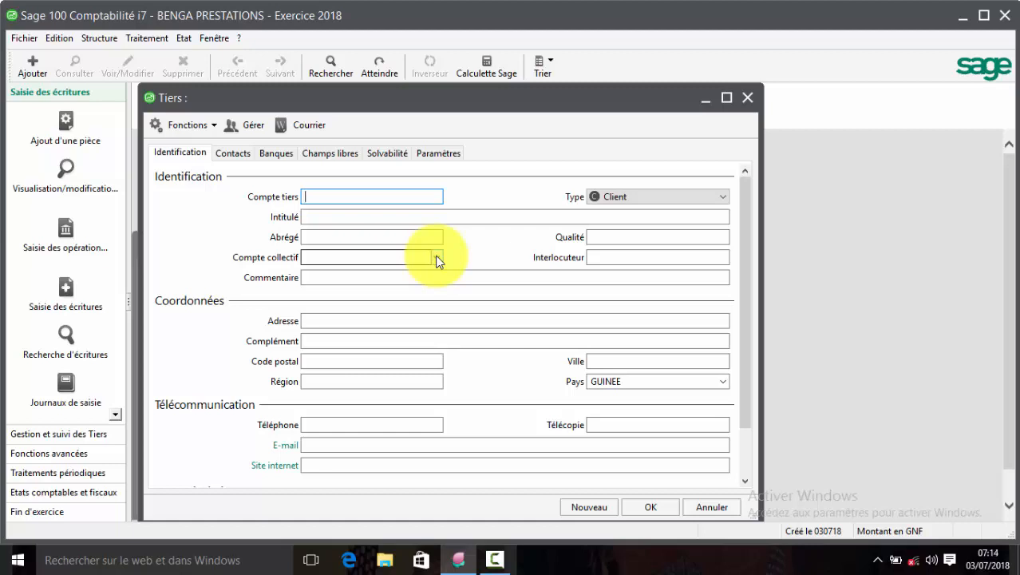
Enter a 422 tiers code and set its type to Salarié.
type("422PLE01")
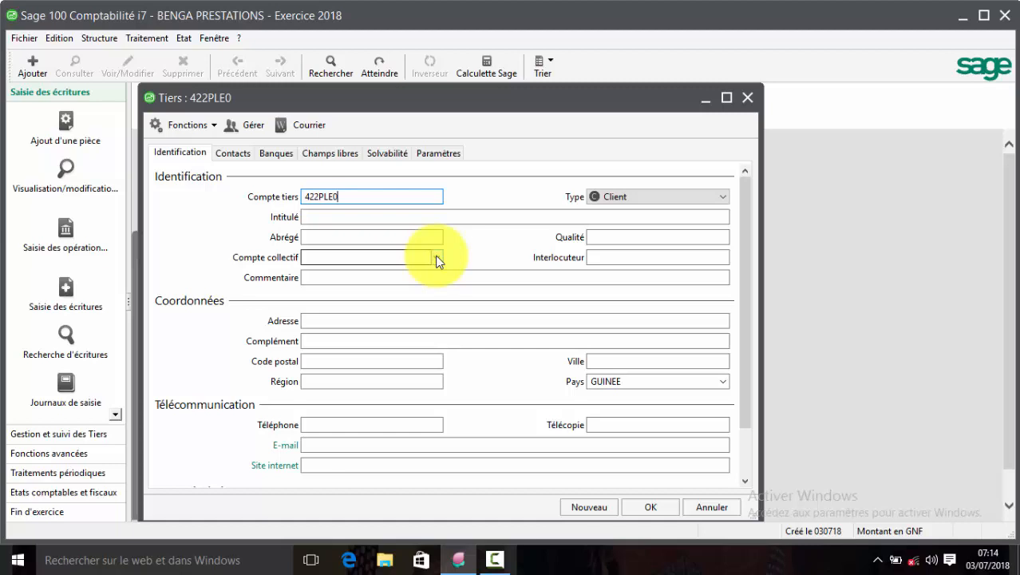
key("Tab")
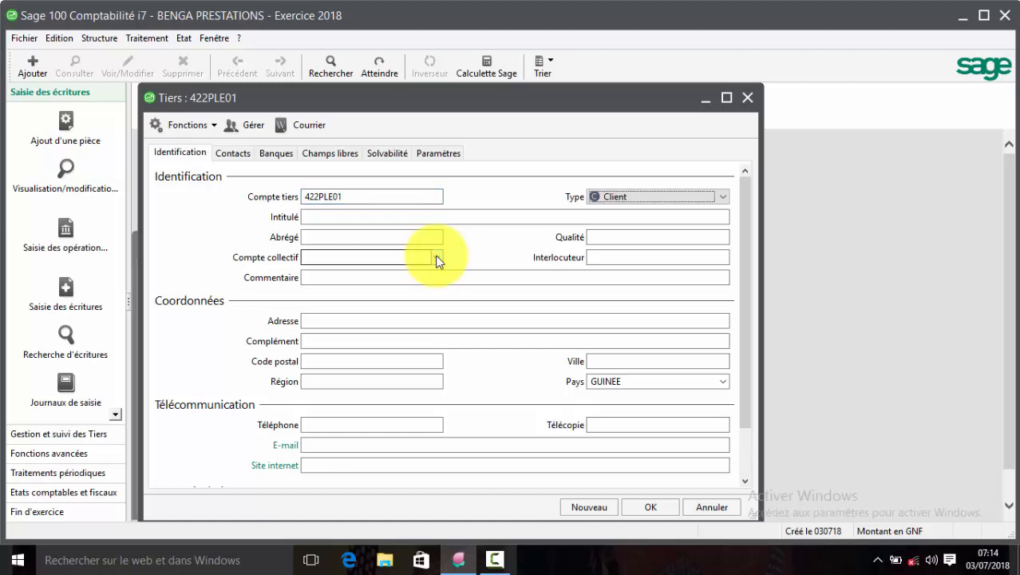
left_click(704, 200)
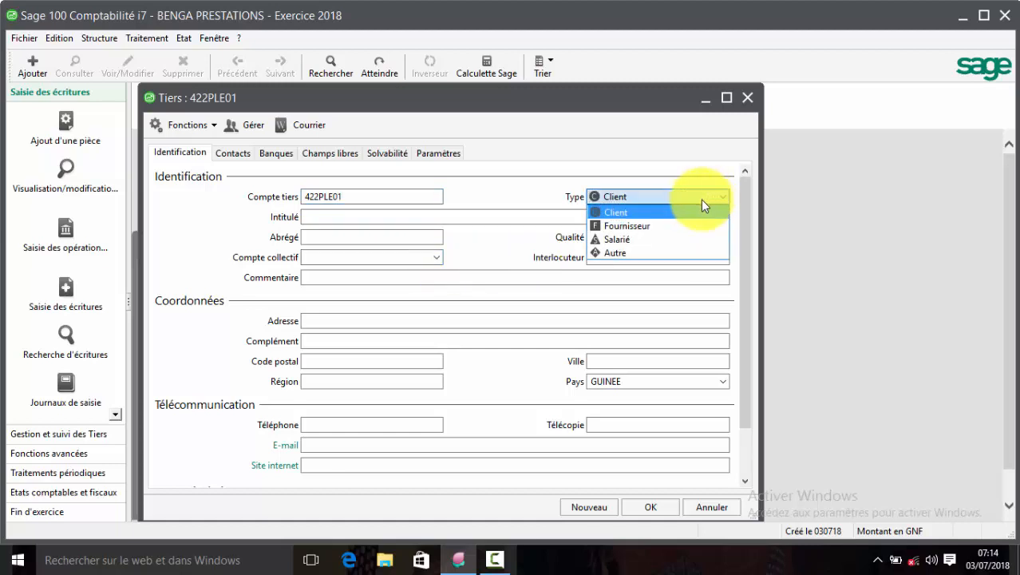
left_click(639, 242)
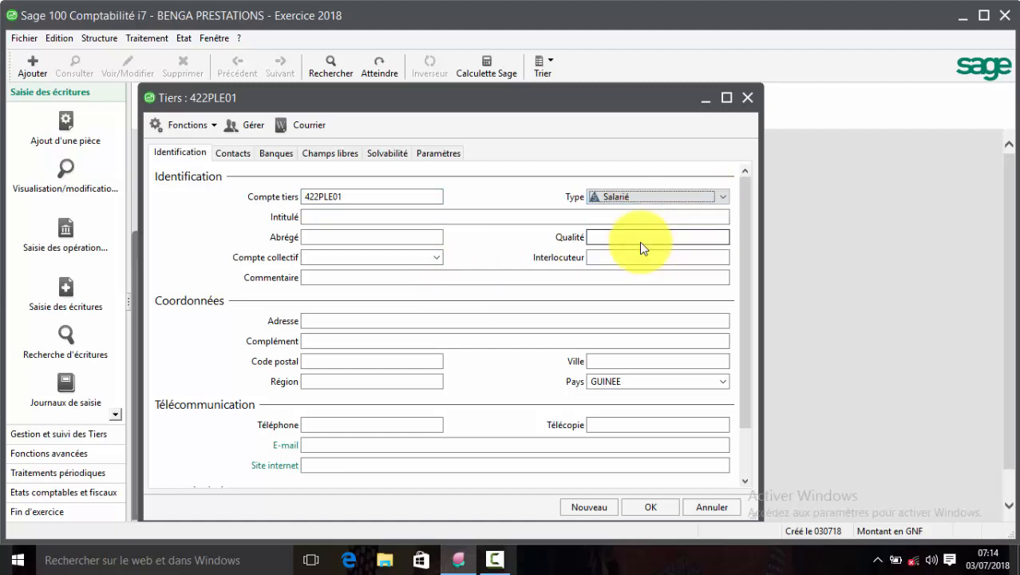
Name the employee, attach collective account 42200000, confirm Oui, and begin a 421 tiers code.
key("Tab")
type("pl")
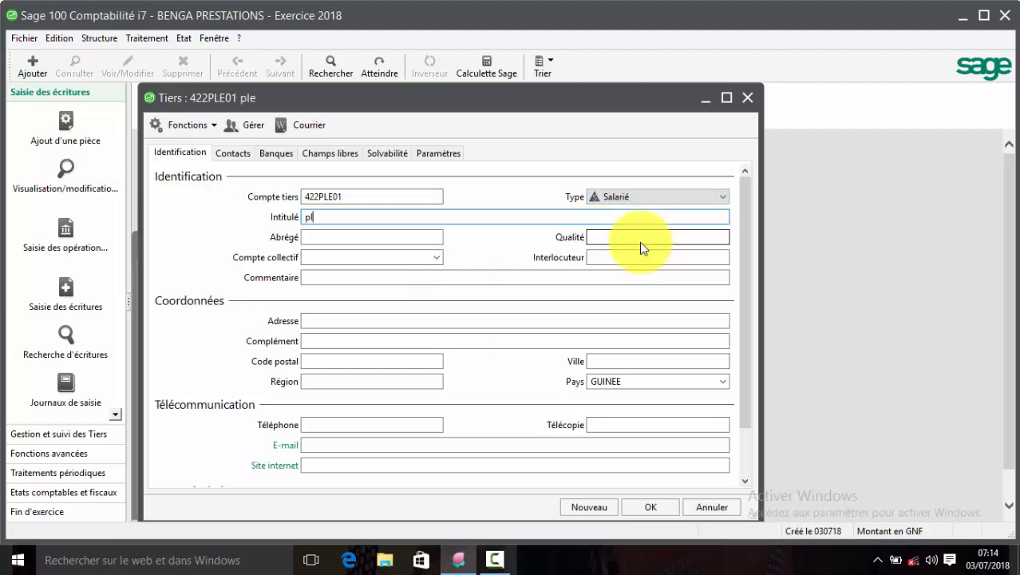
type("egnemou")
key("Tab")
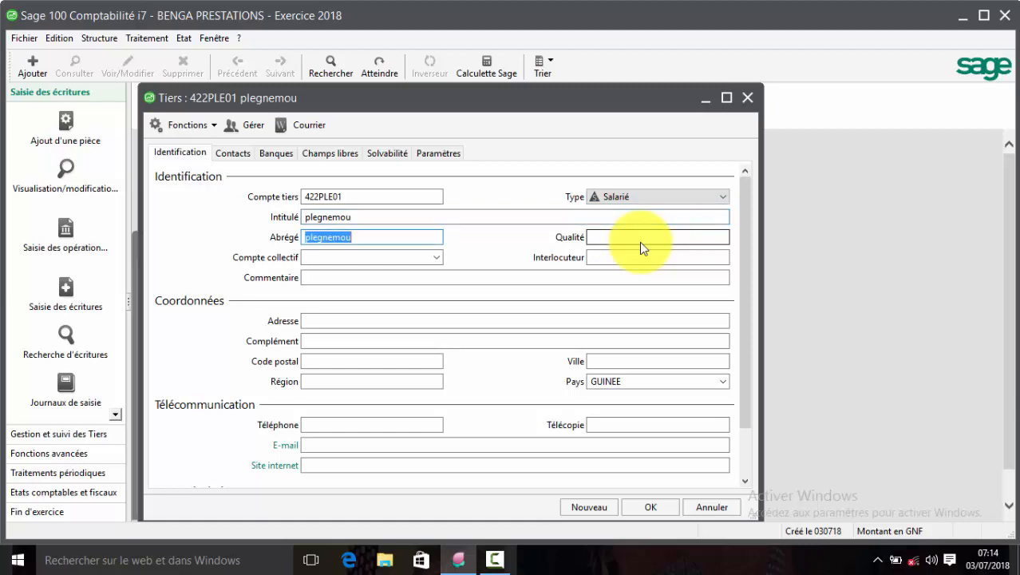
key("Tab")
key("Tab")
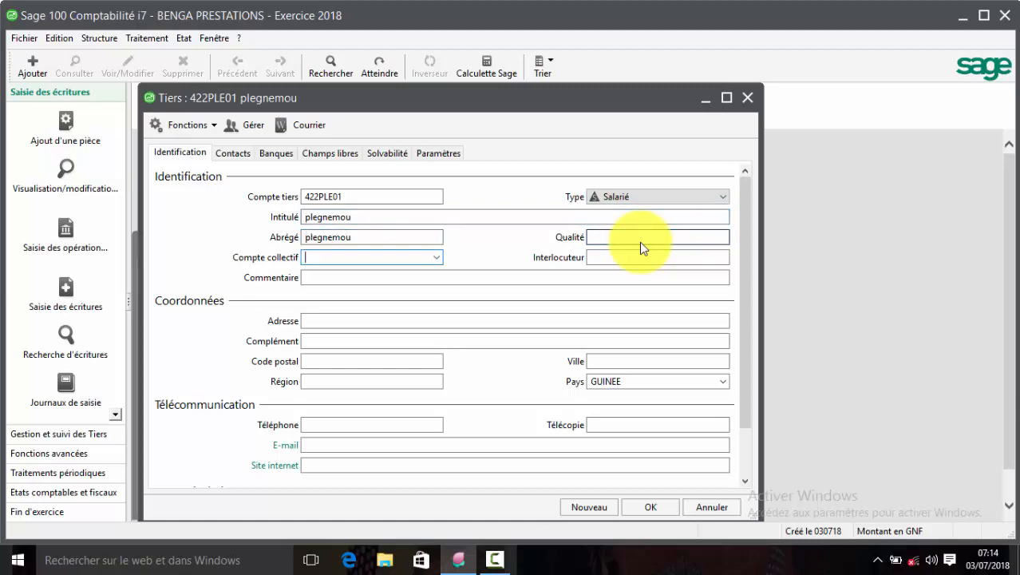
type("422")
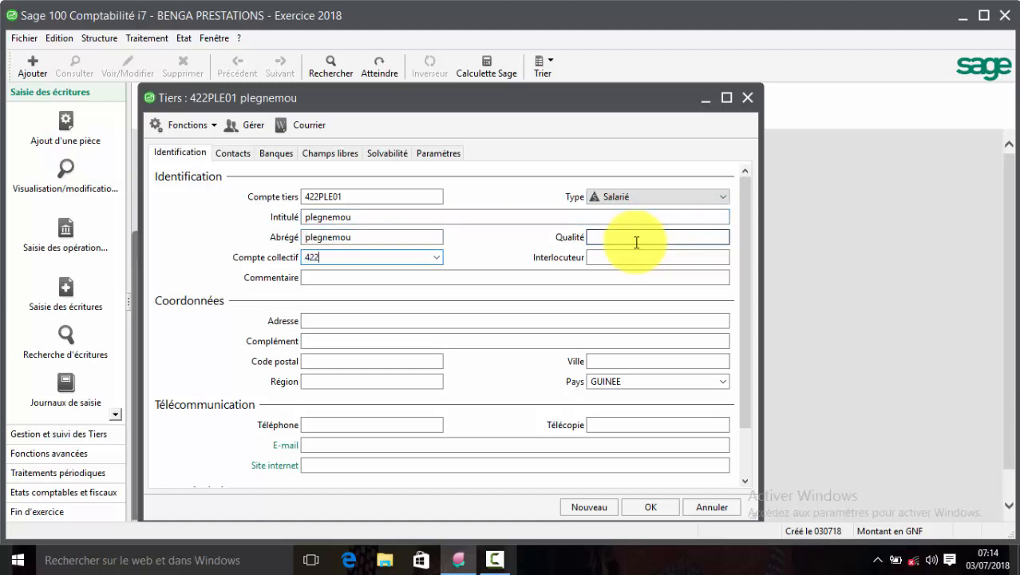
left_click(438, 258)
key("Tab")
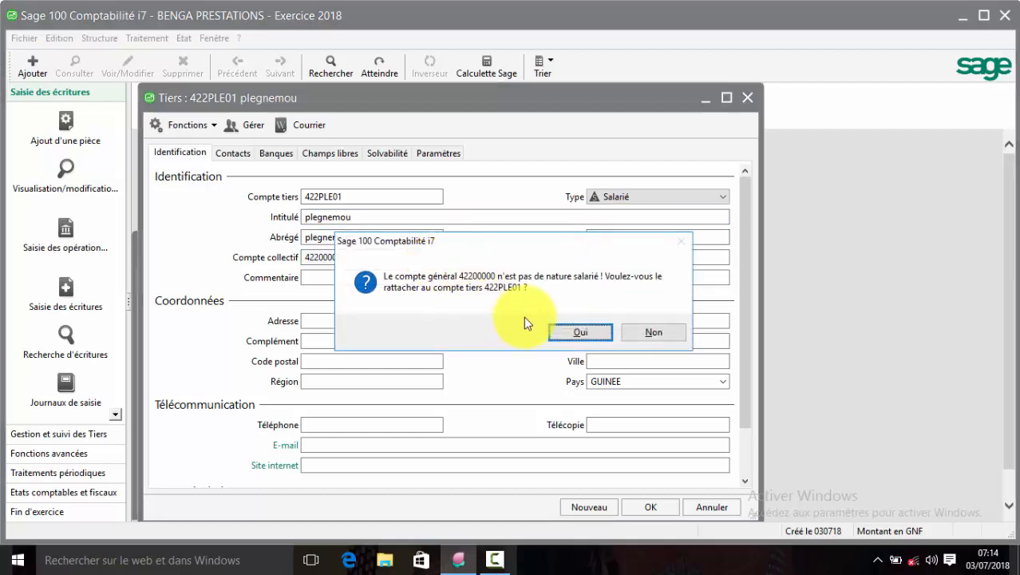
left_click(568, 332)
type("421")
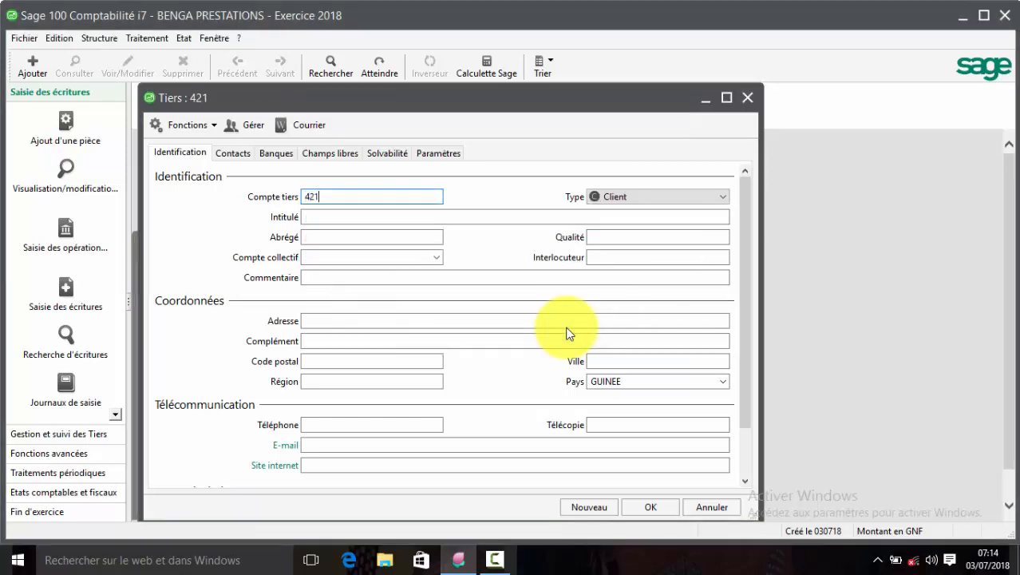
type("PLE01")
Save the 421 tiers as Salarié, with the employee's name in capitals, on collective account 42100000.
key("Tab")
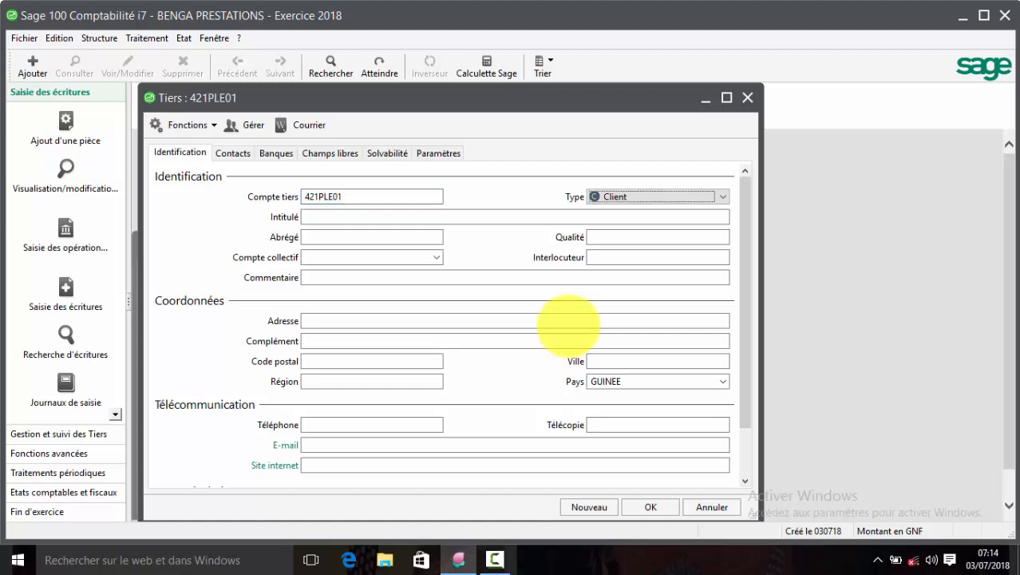
left_click(725, 196)
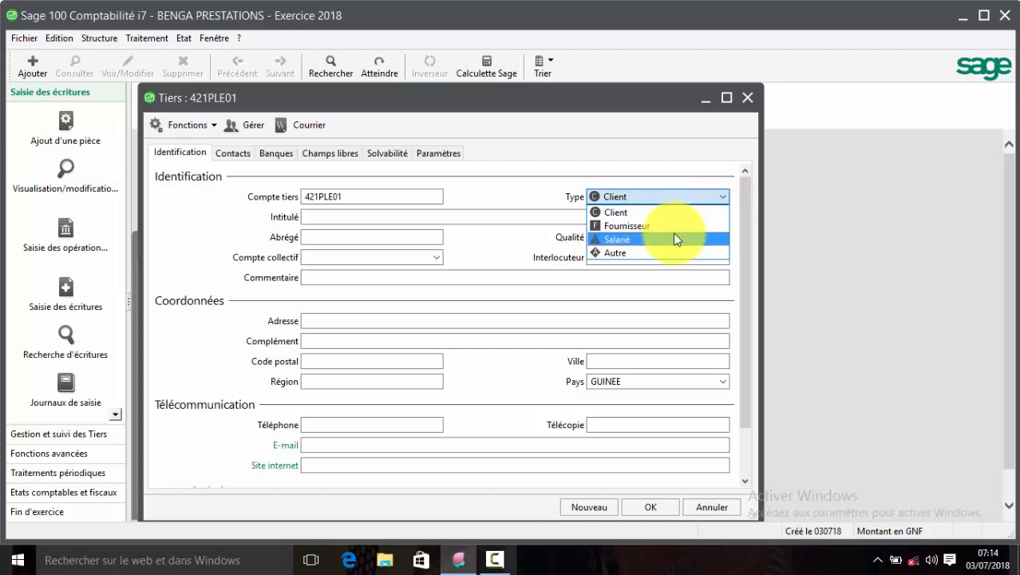
left_click(675, 235)
key("Tab")
type("PLE")
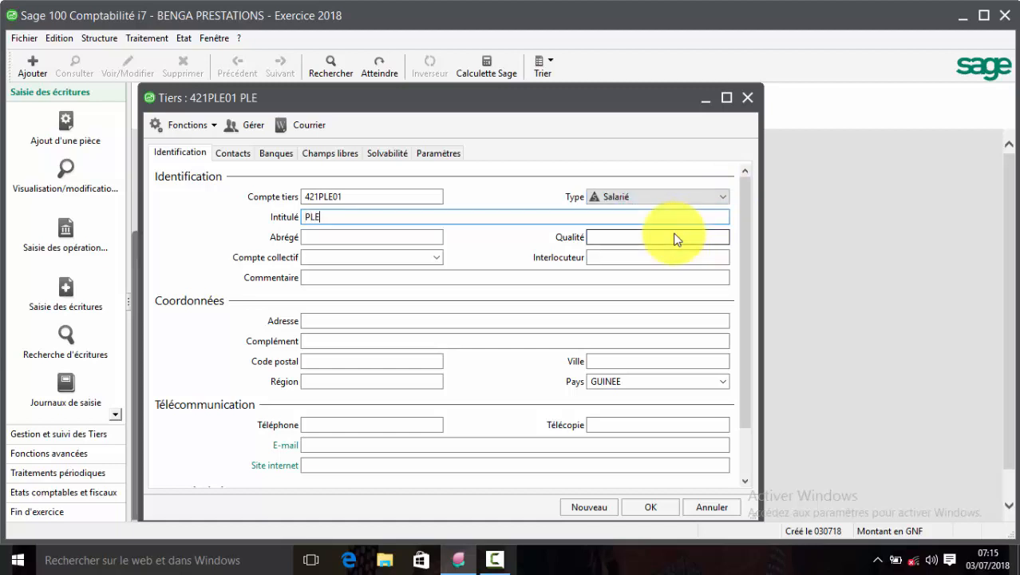
type("GNEMOU")
key("Tab")
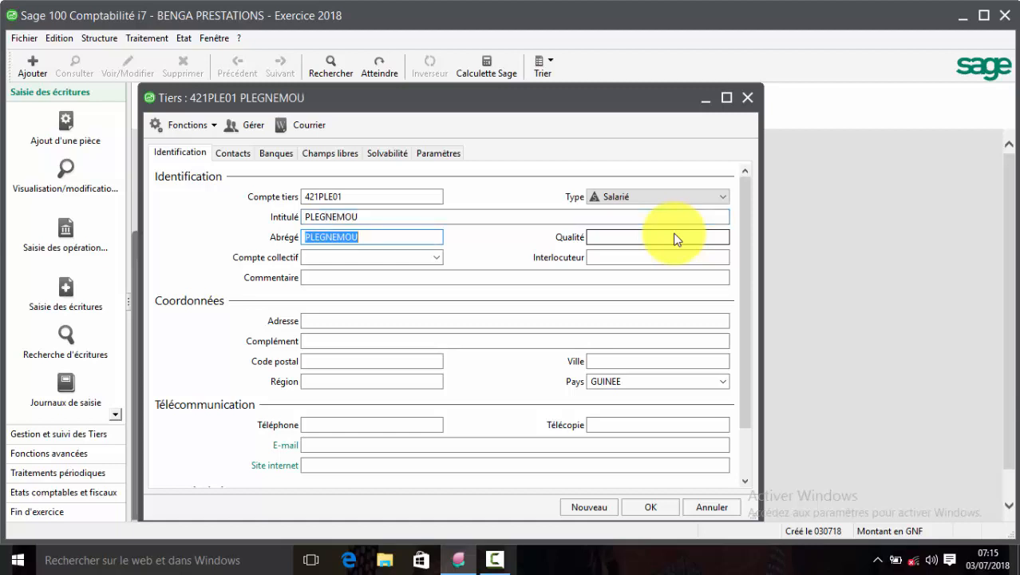
key("Tab")
key("Tab")
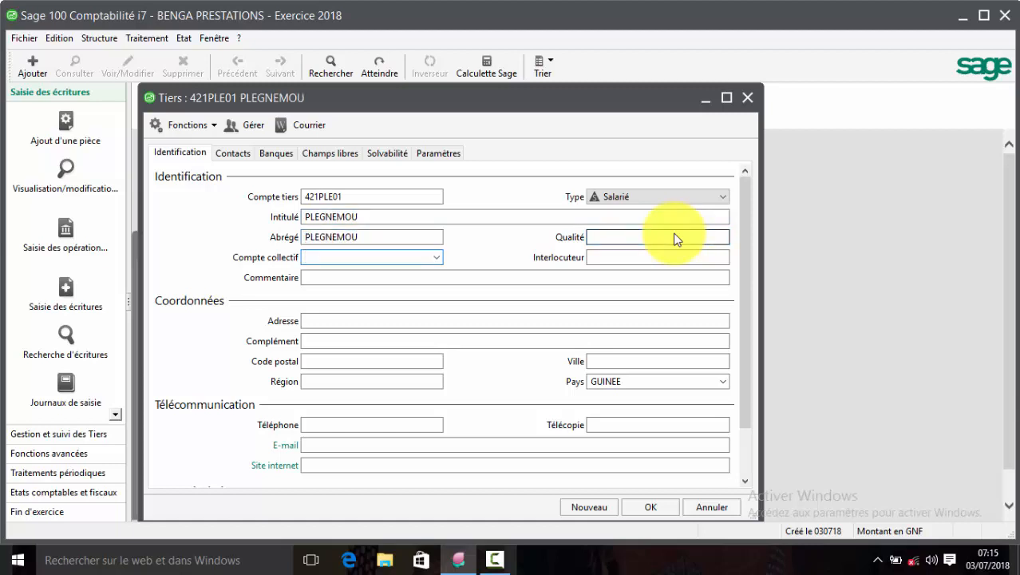
type("421")
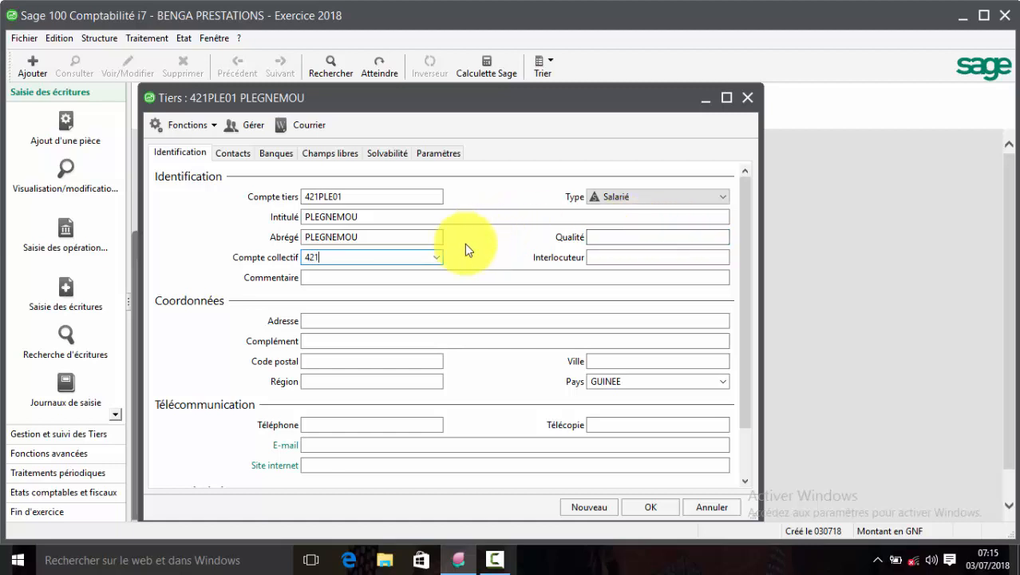
left_click(437, 256)
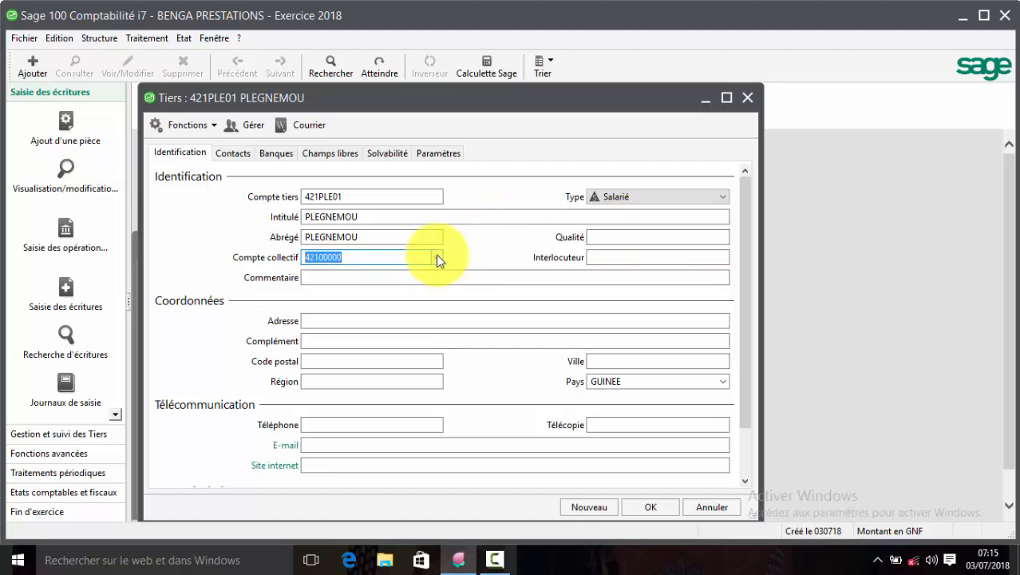
key("Return")
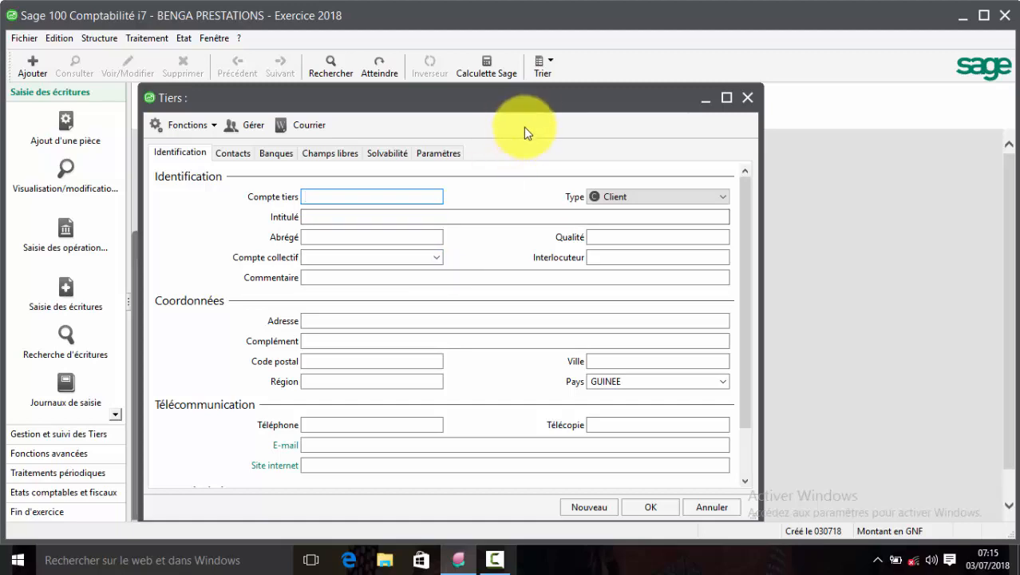
Close the blank Tiers form and the Plan tiers list to return to IntuiSage.
left_click_drag(524, 97, 797, 251)
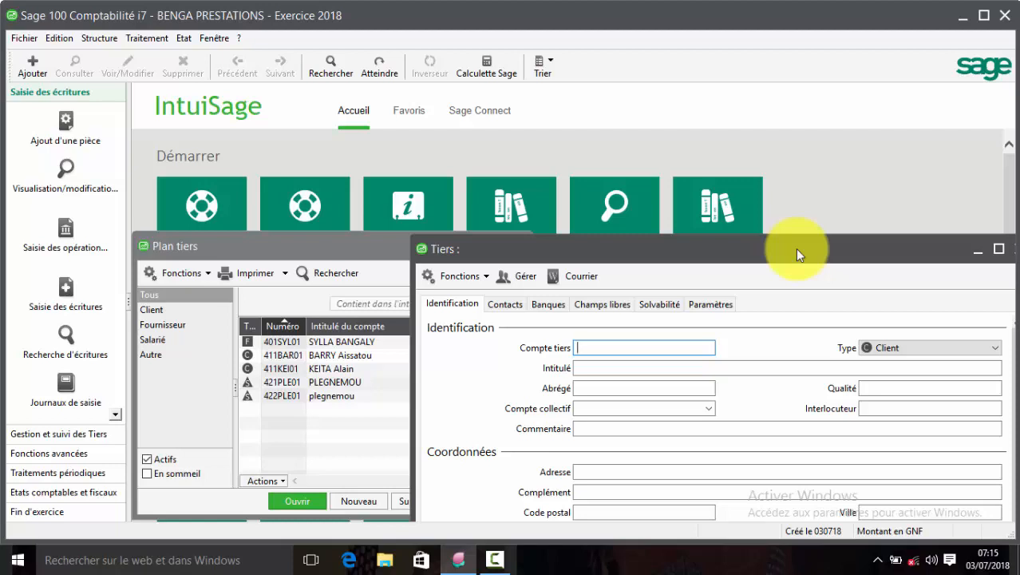
left_click_drag(796, 249, 435, 137)
left_click_drag(507, 129, 790, 198)
left_click_drag(872, 197, 994, 236)
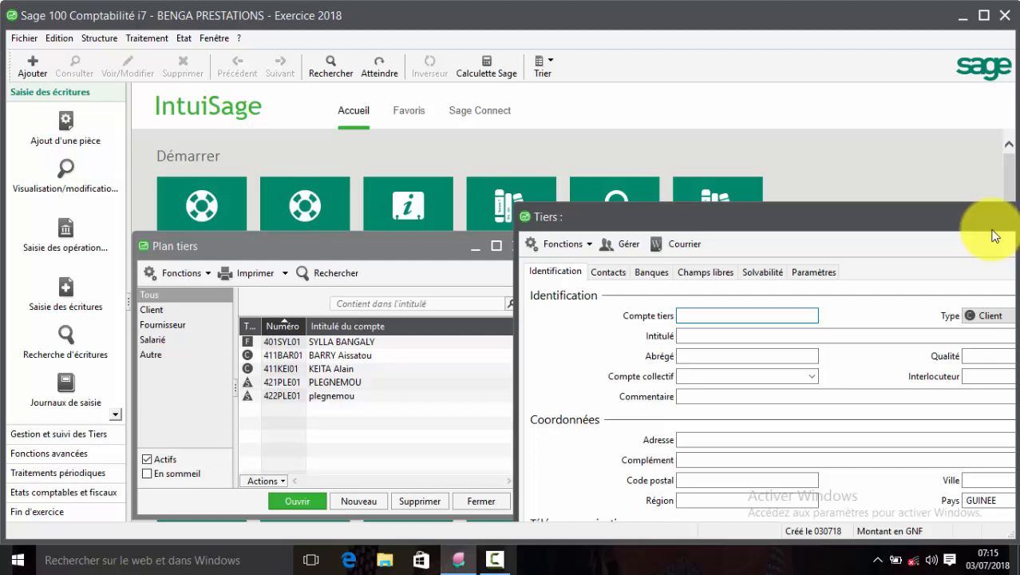
left_click_drag(954, 216, 704, 143)
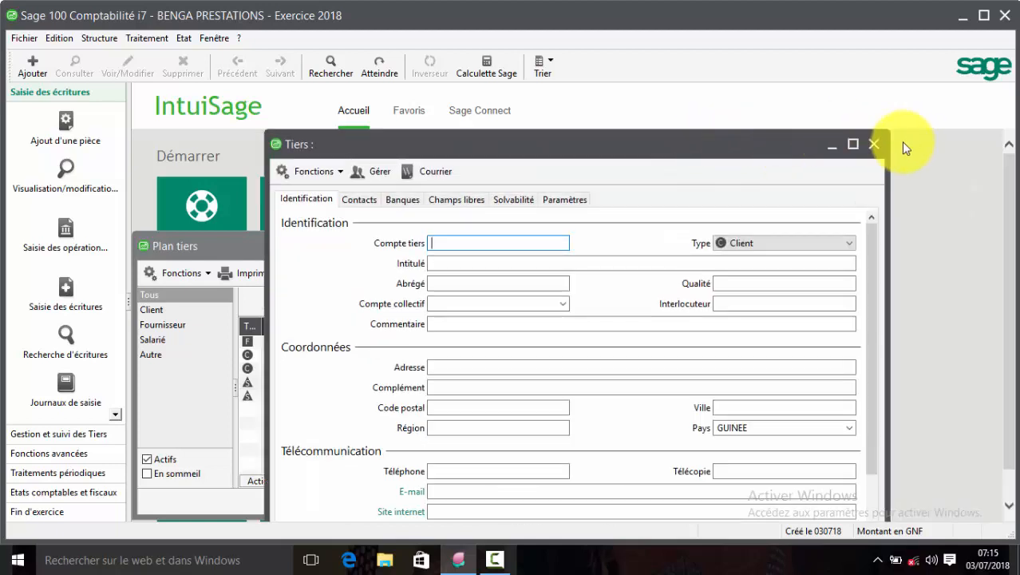
left_click(874, 144)
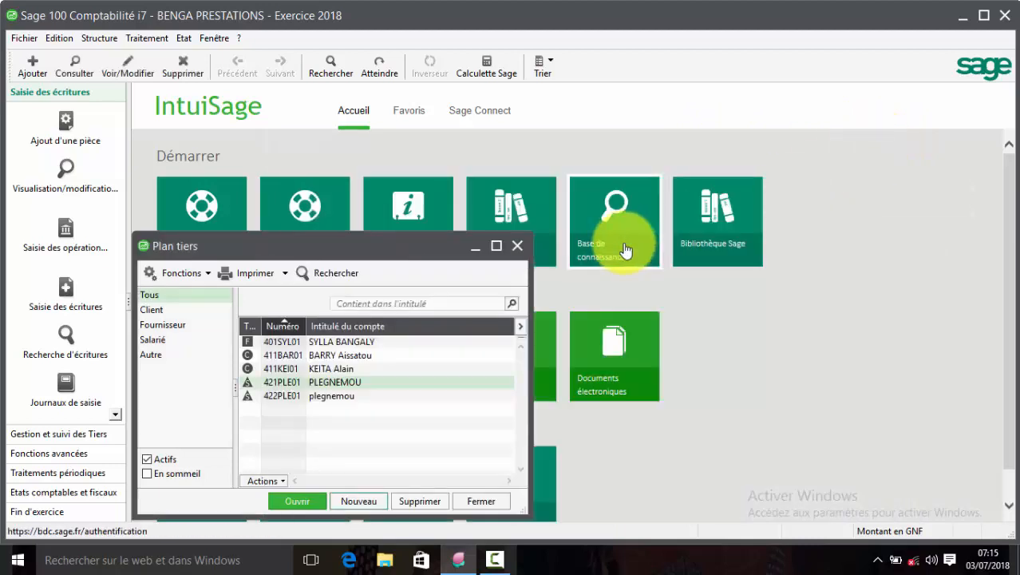
left_click(517, 245)
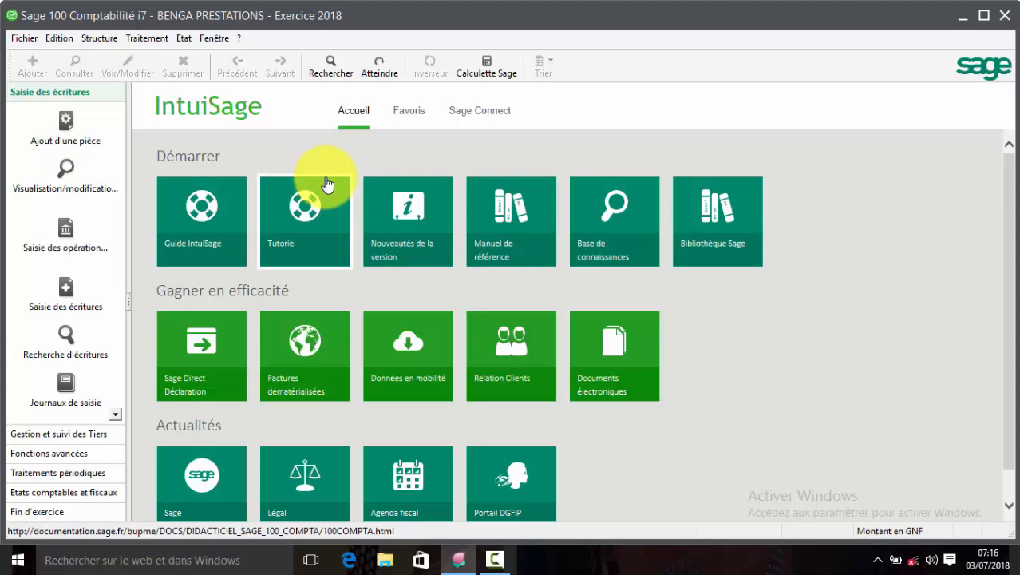
From the tax rates list, start a new tax coded TVAR with direction Déductible.
left_click(99, 38)
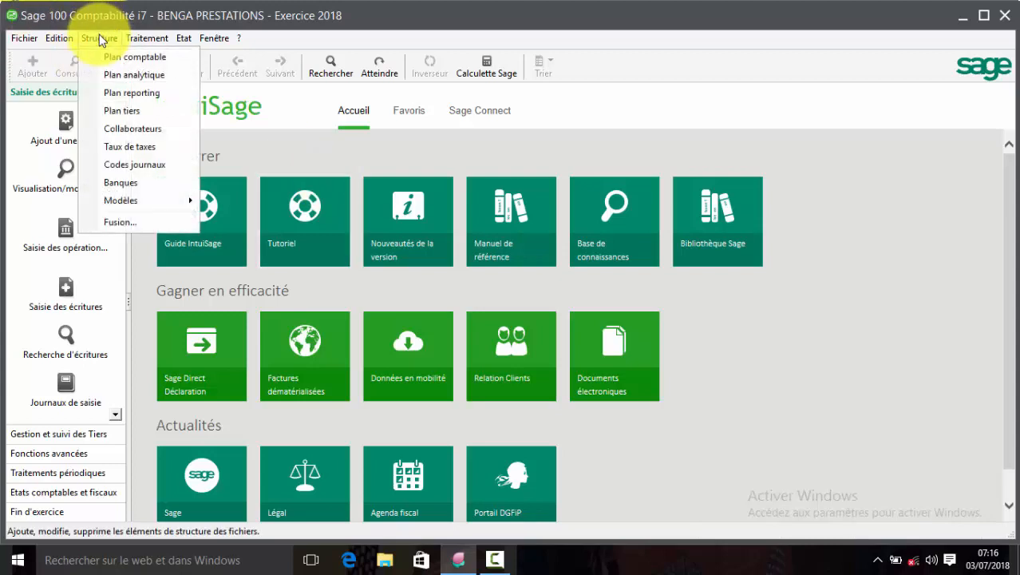
left_click(142, 148)
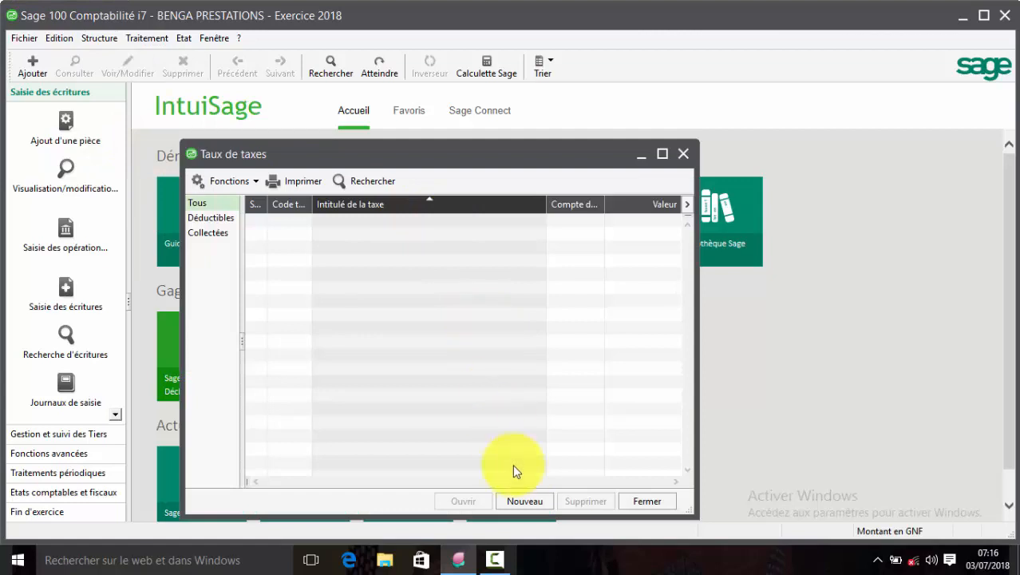
left_click(525, 502)
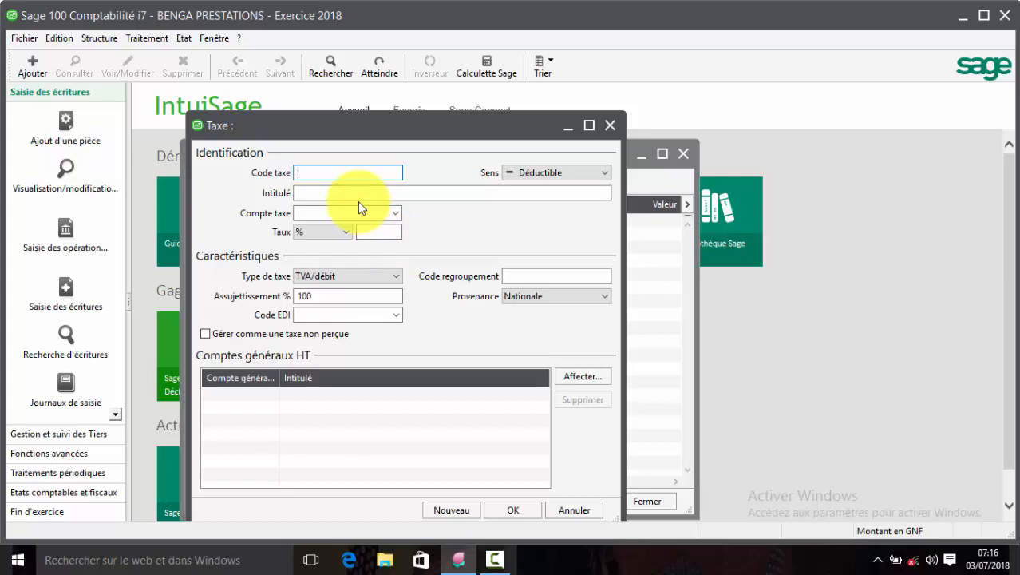
type("TVAR")
key("Tab")
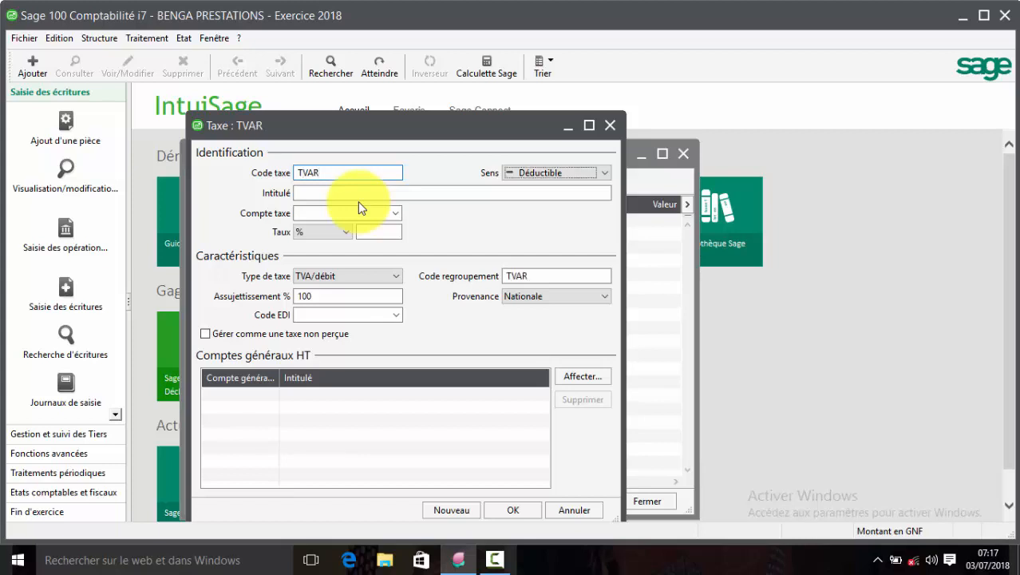
left_click(604, 174)
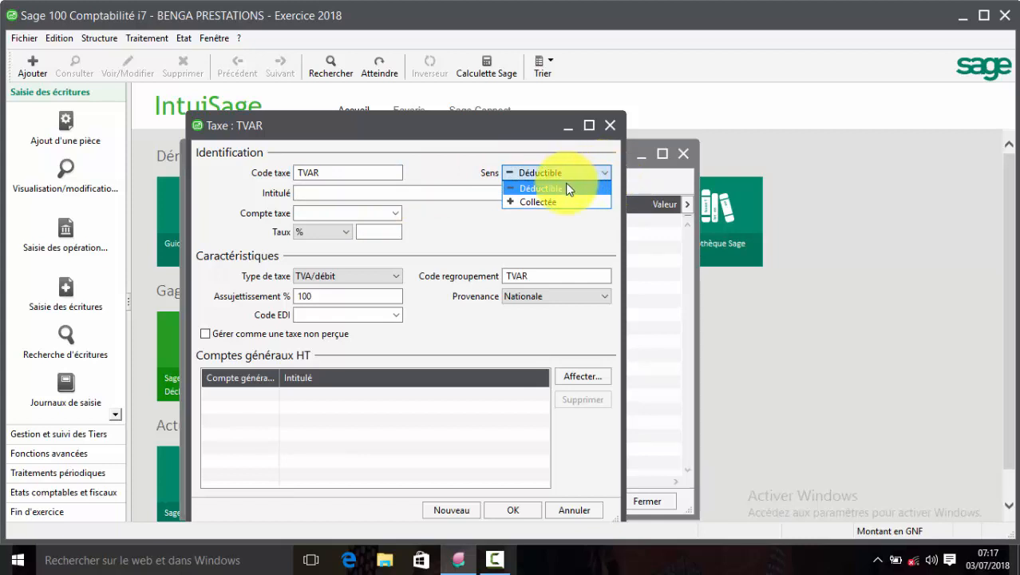
left_click(569, 188)
Name it 'TVA Recuperable' on account 44500000 at an 18 rate, and save.
left_click(566, 191)
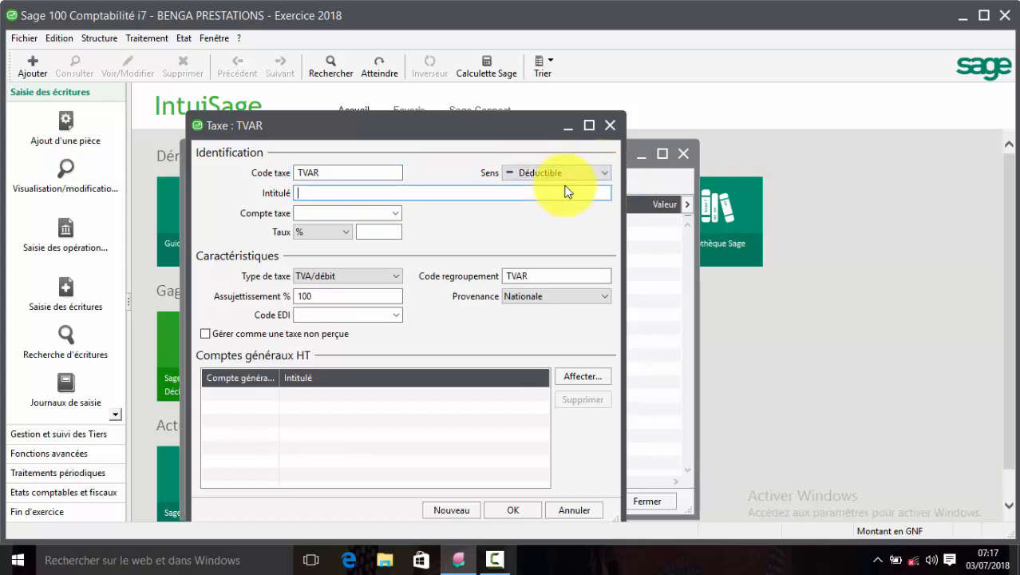
type("TVA Recu")
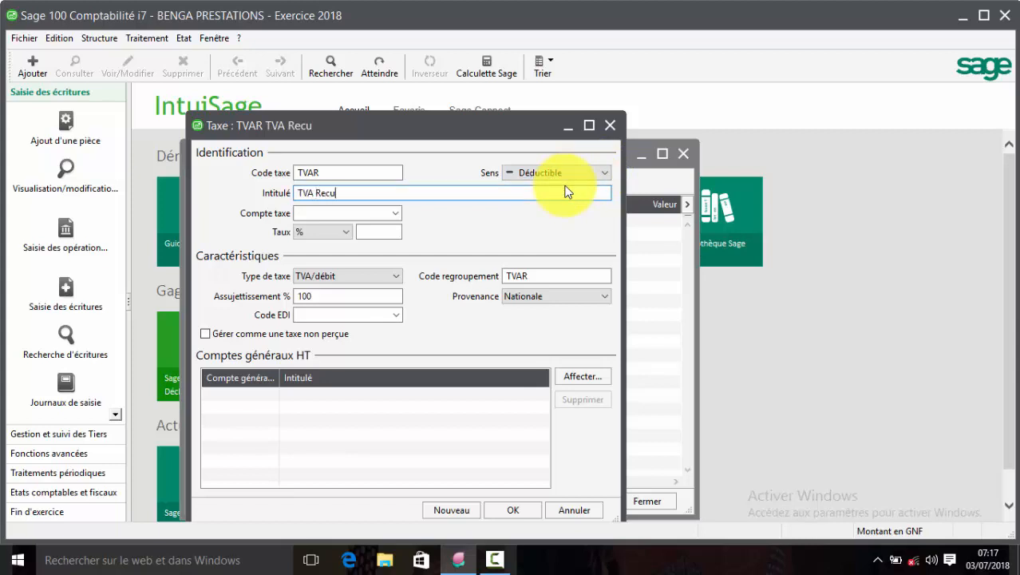
type("perable")
key("Tab")
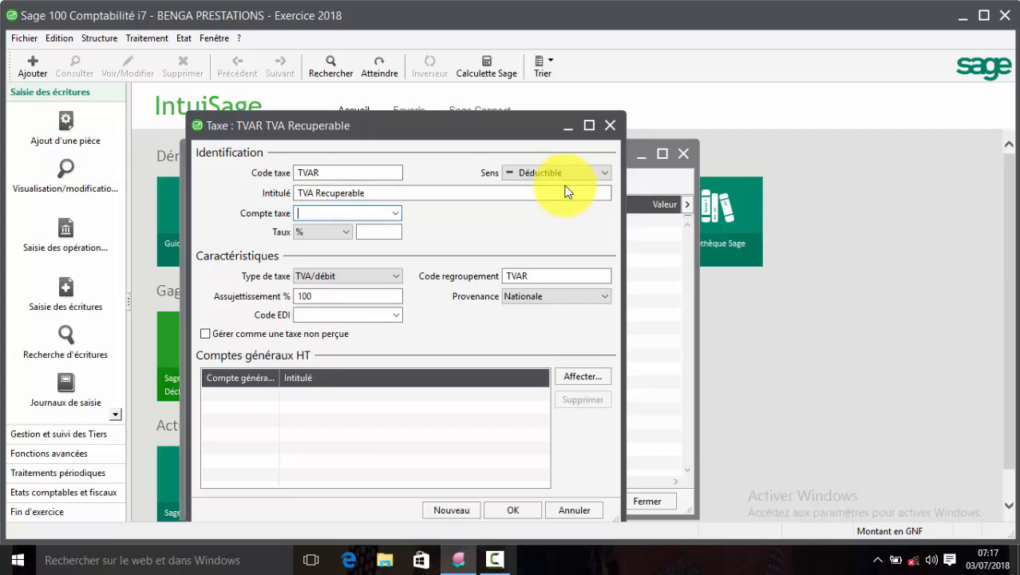
type("445")
left_click(392, 213)
key("Tab")
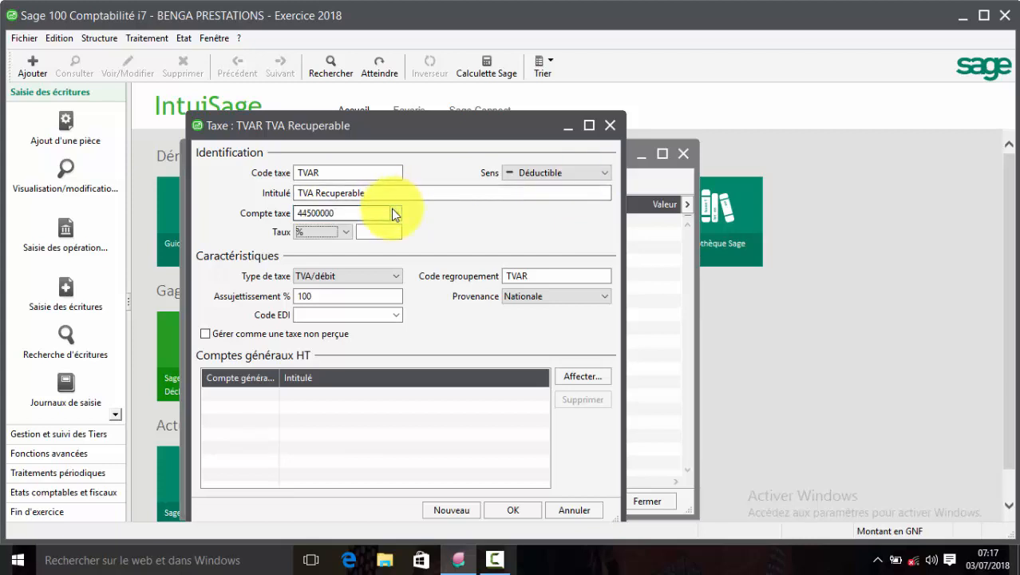
key("Tab")
type("18")
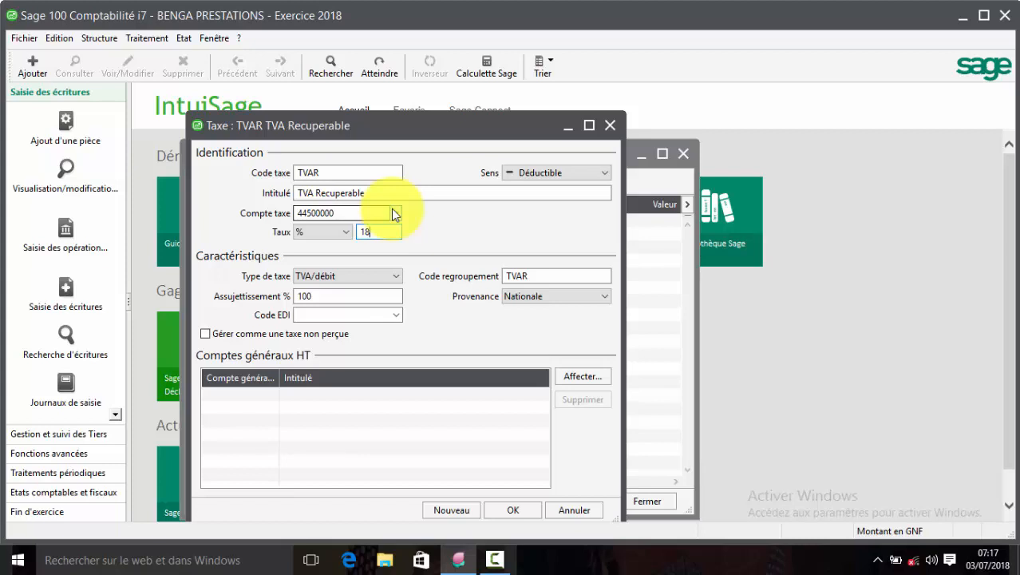
key("Return")
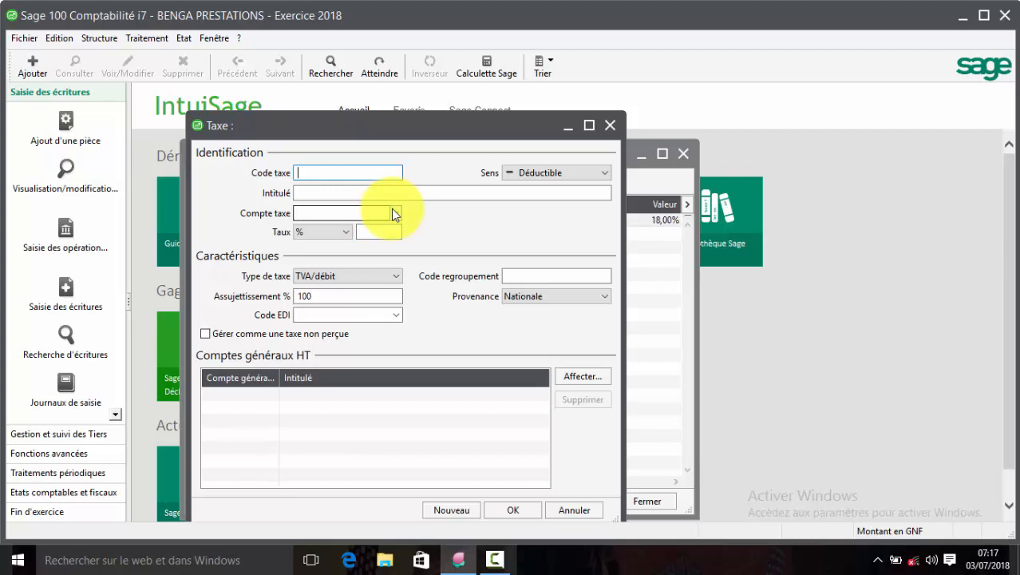
Start tax TVAF as Collectée, named 'TVA Facturée'.
type("TVAF")
key("Tab")
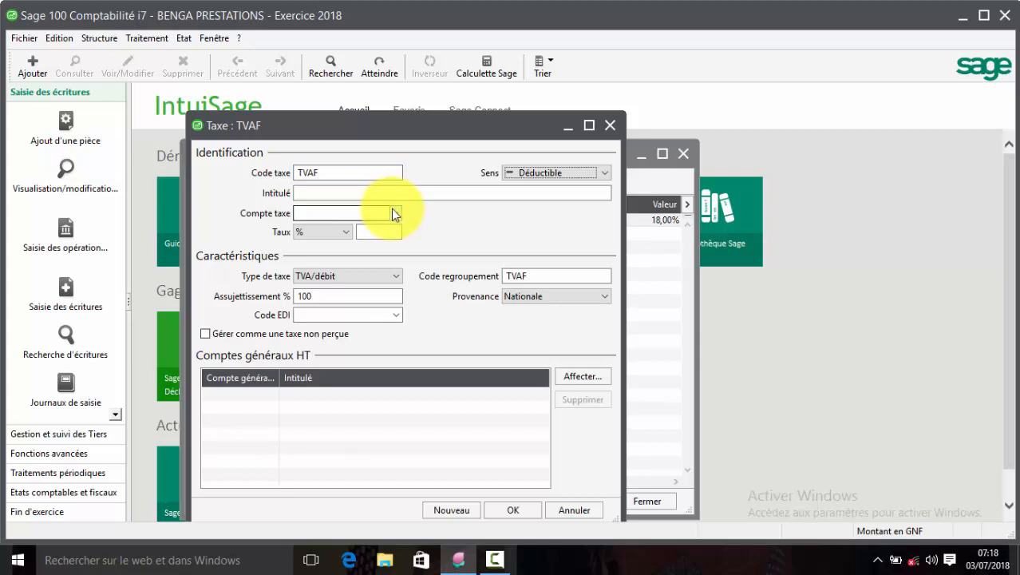
left_click(602, 176)
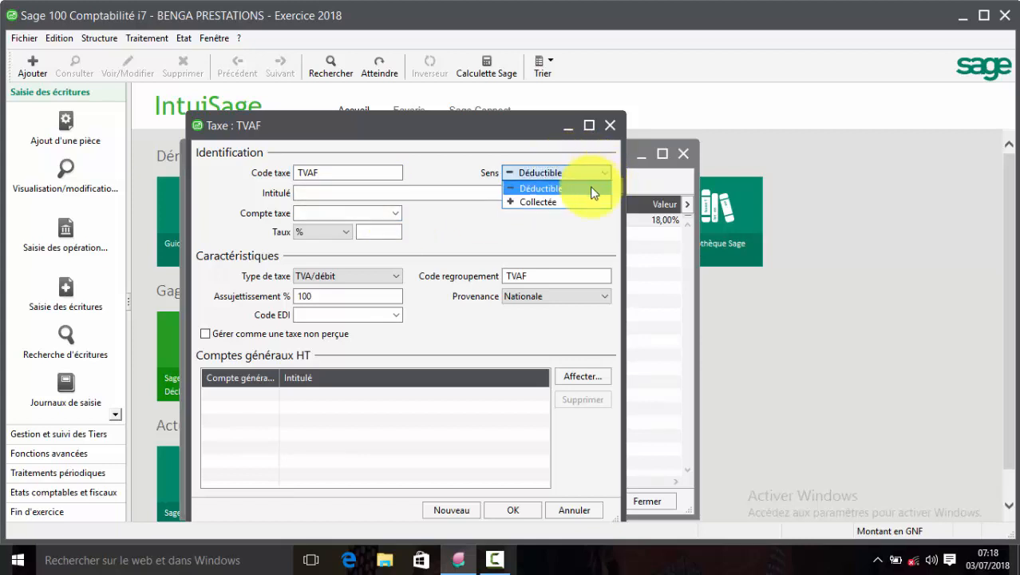
left_click(580, 205)
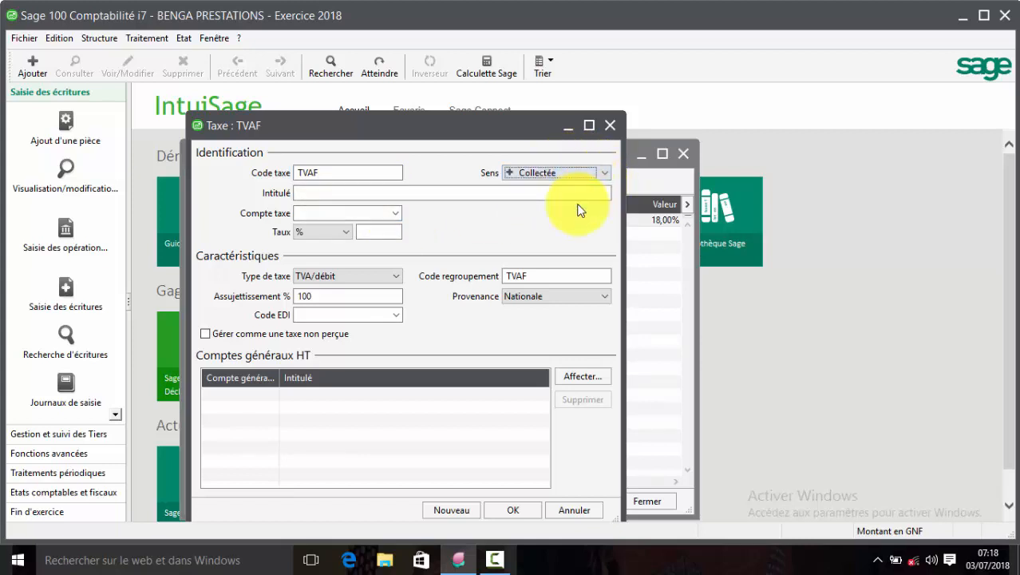
key("Tab")
type("TVA")
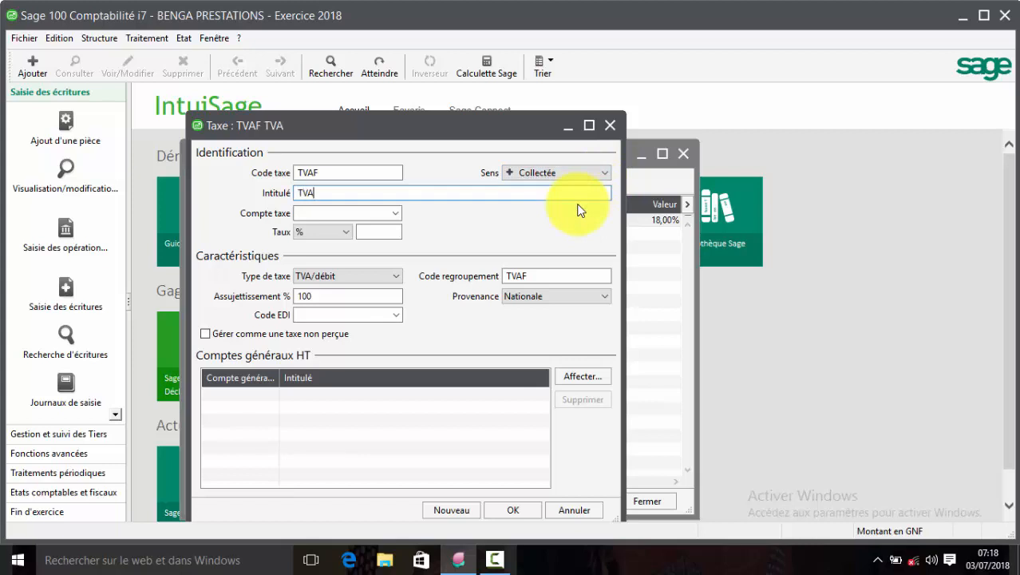
type(" Factur")
type("ée")
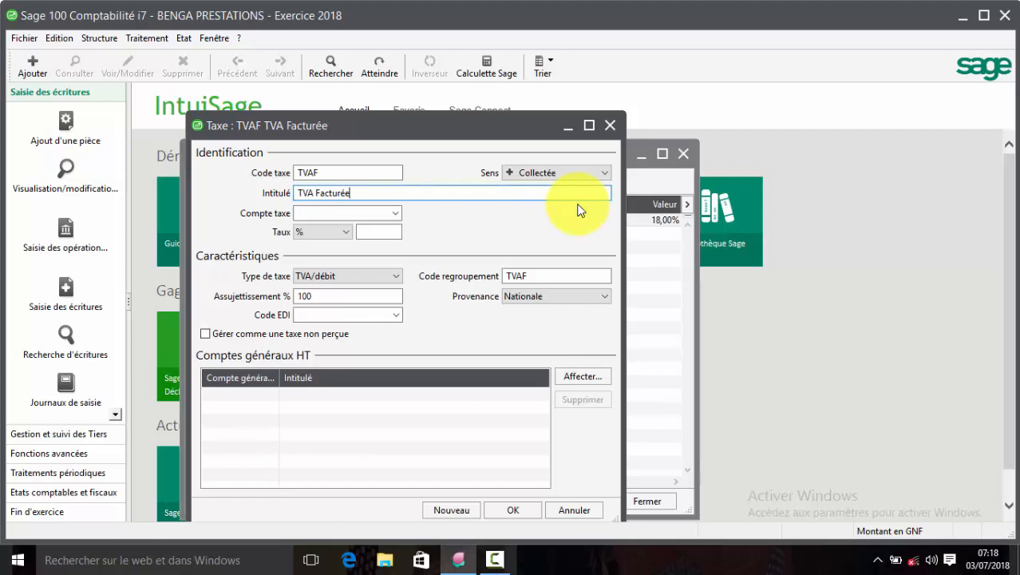
Post TVAF to account 44300000 at 18, save it, and close the blank Taxe form.
key("Tab")
type("443")
key("Tab")
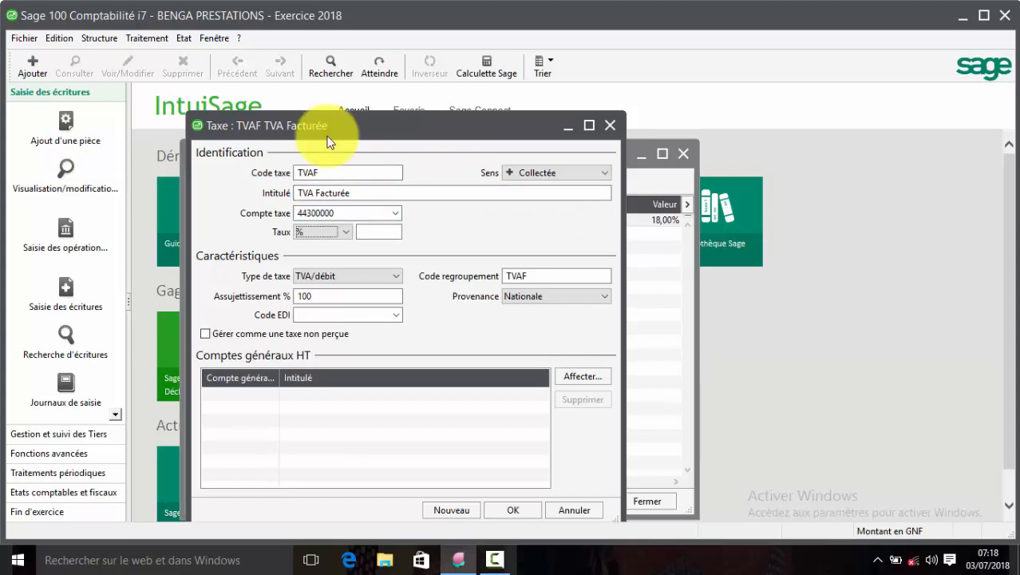
left_click(400, 232)
type("18")
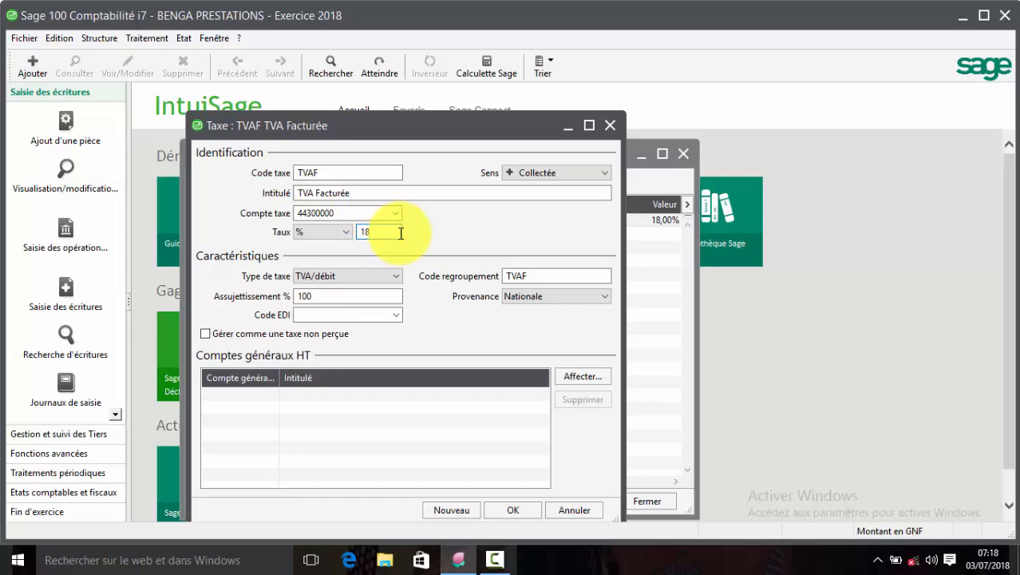
key("Return")
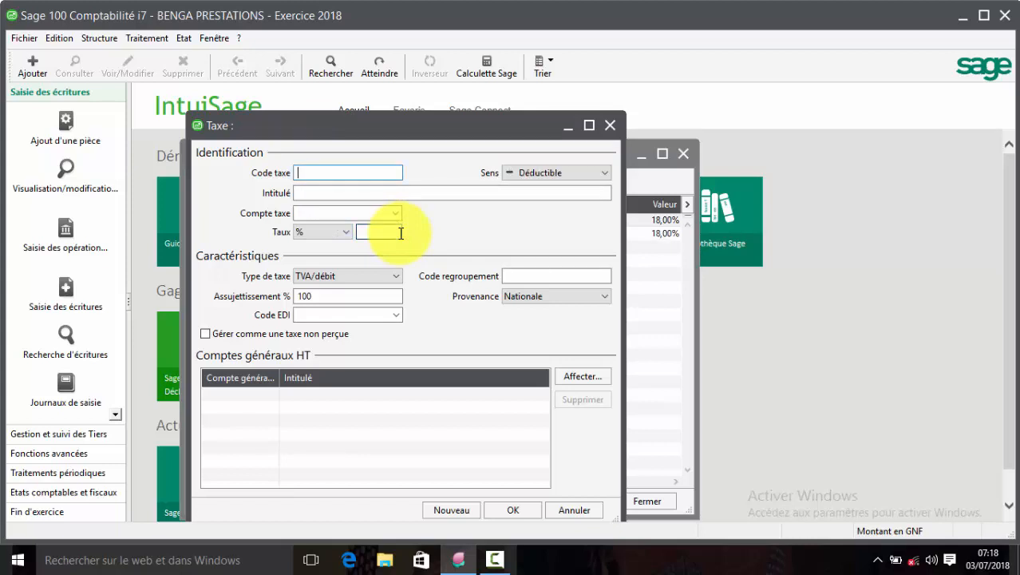
left_click(610, 126)
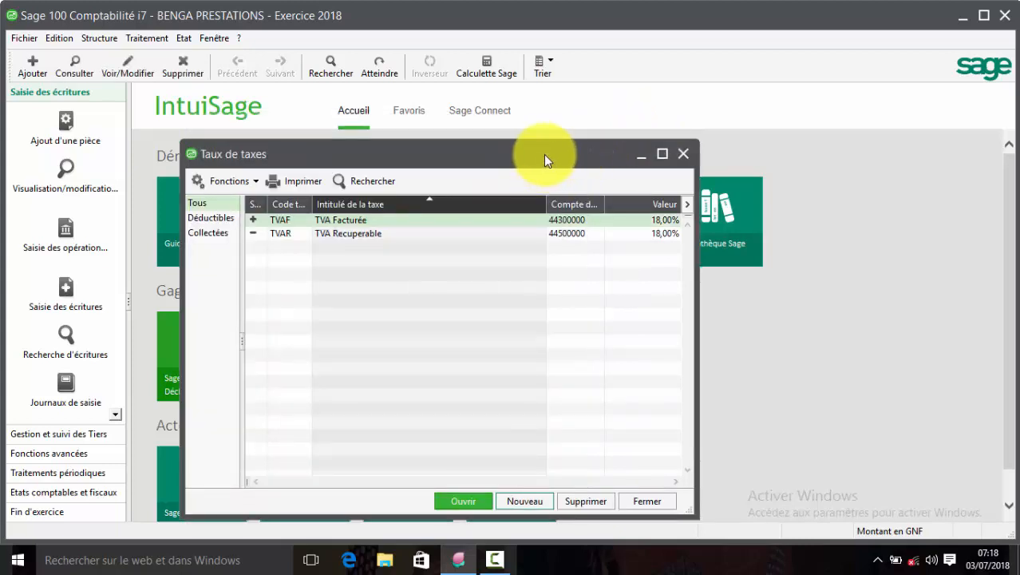
left_click_drag(545, 157, 684, 94)
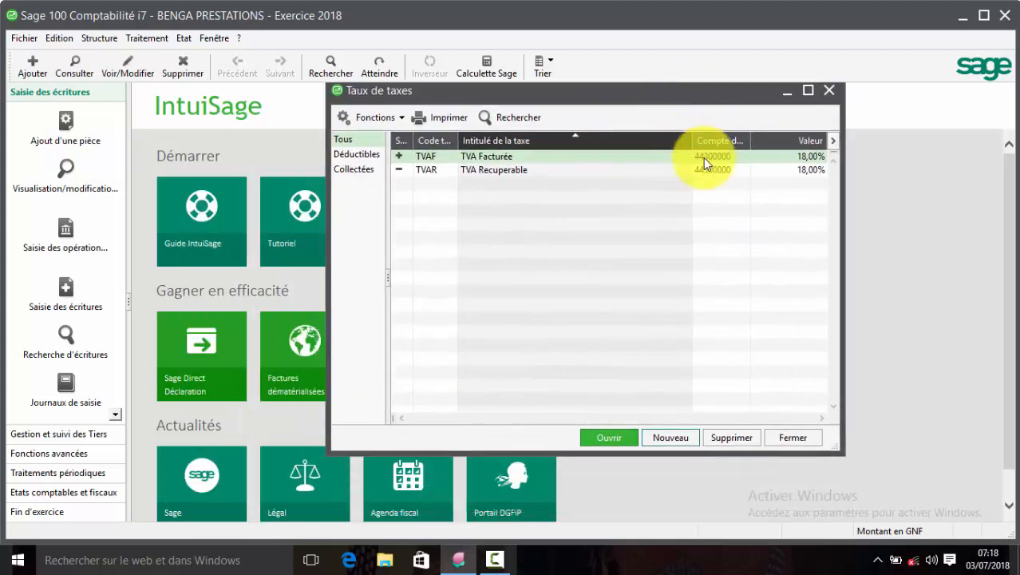
Close Taux de taxes, open the empty Codes journaux list, and move it to the upper left.
left_click(831, 92)
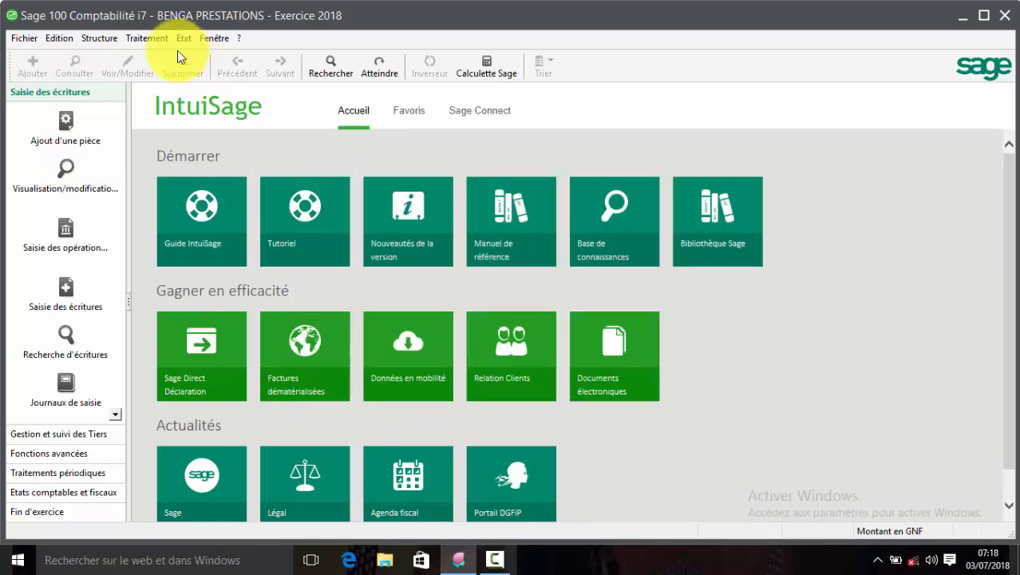
left_click(100, 40)
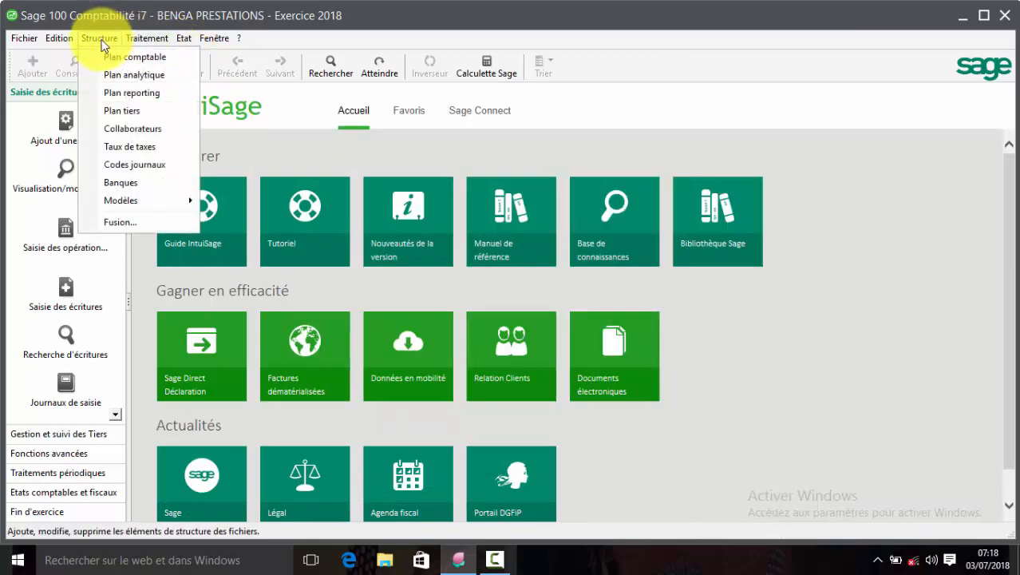
left_click(144, 165)
left_click_drag(760, 252, 404, 137)
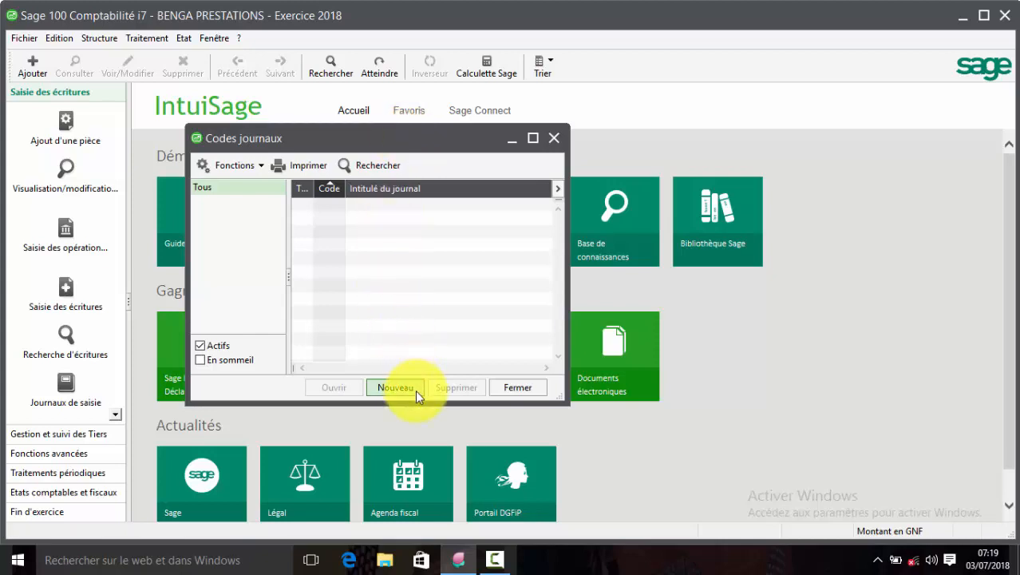
Create purchases journal ACH titled 'JOURNAL ACHAT' and validate it.
left_click(395, 387)
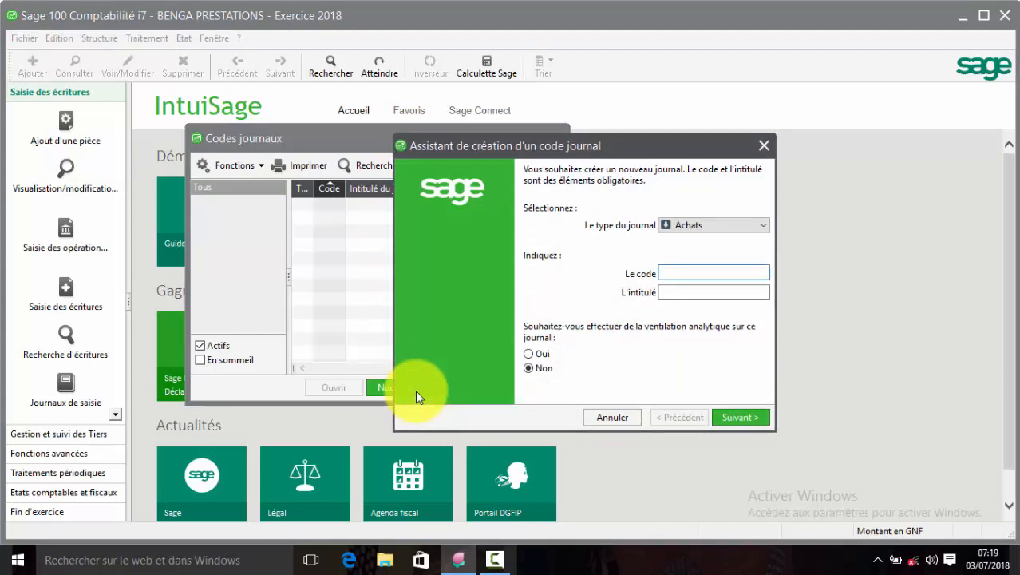
type("ACH")
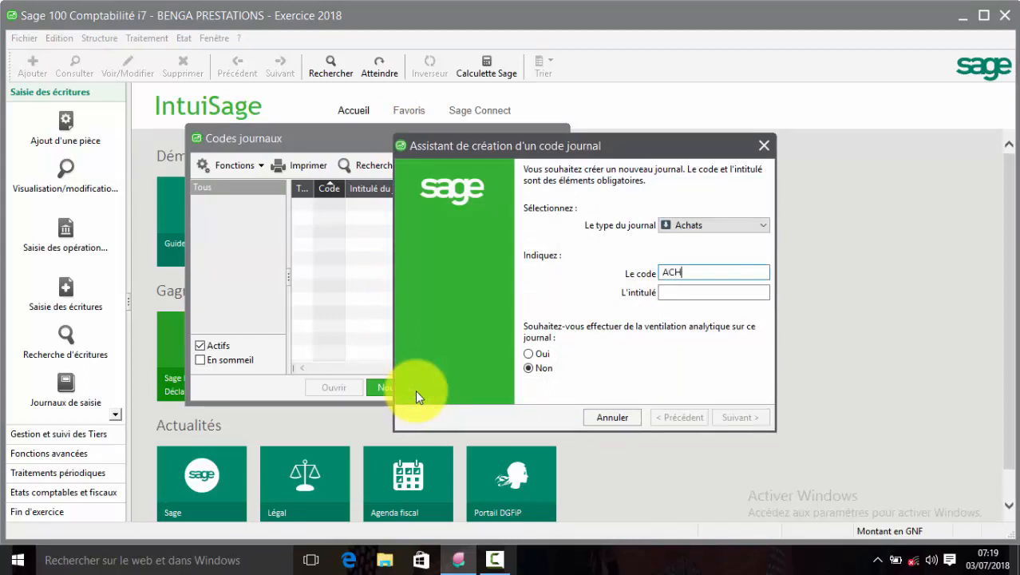
key("Tab")
type("J")
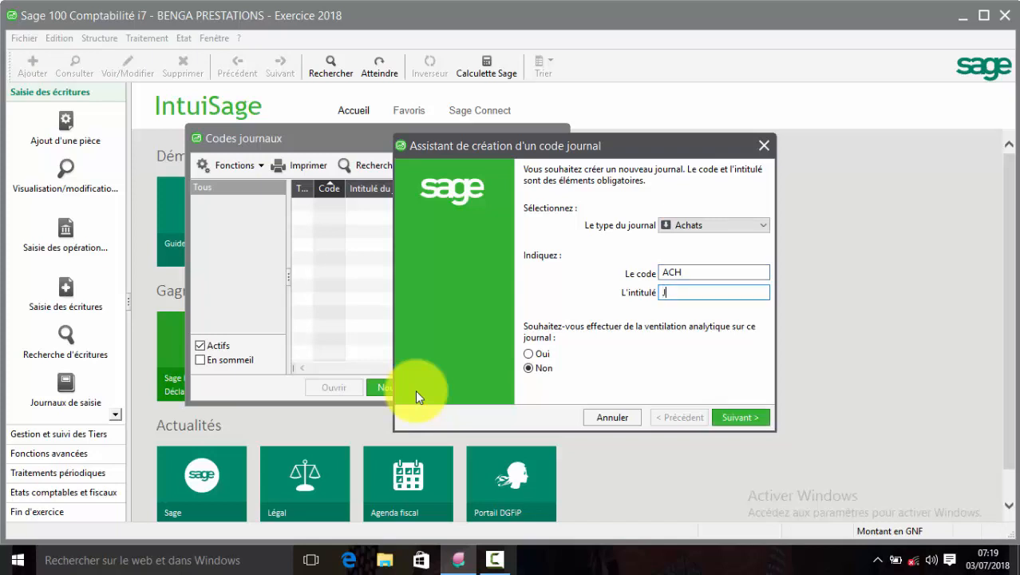
type("OURNAL ACHAT")
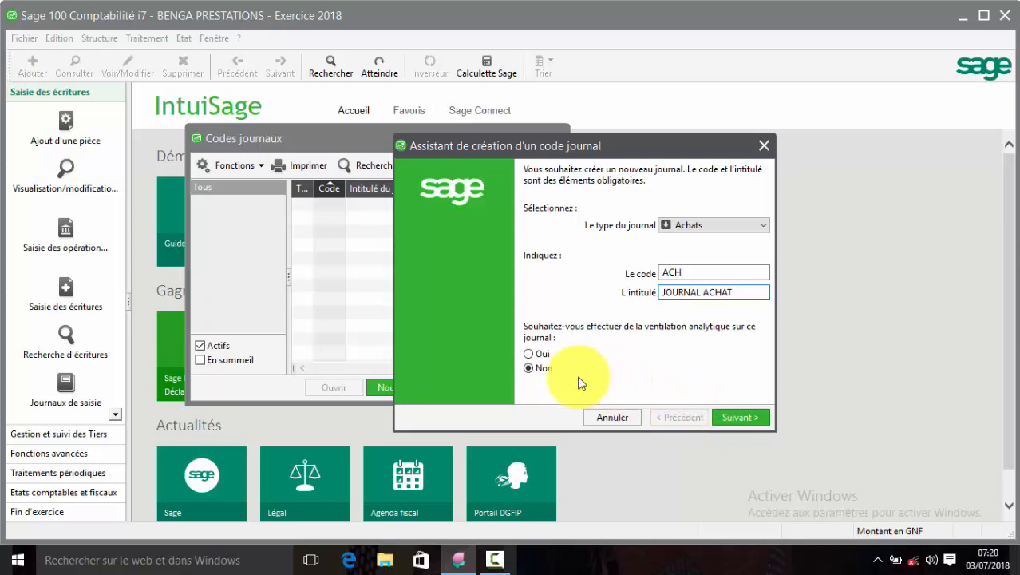
left_click(742, 417)
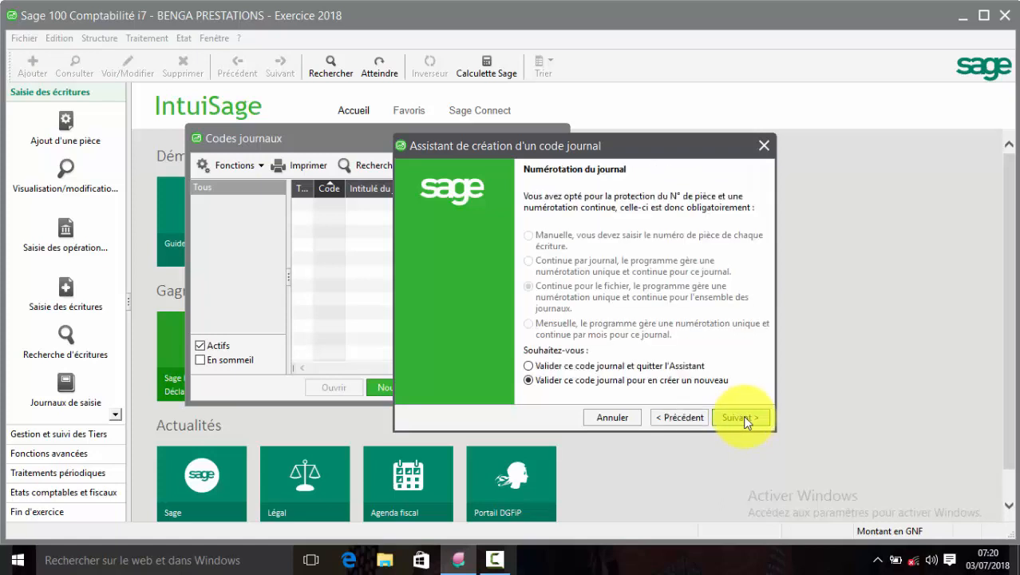
left_click(743, 416)
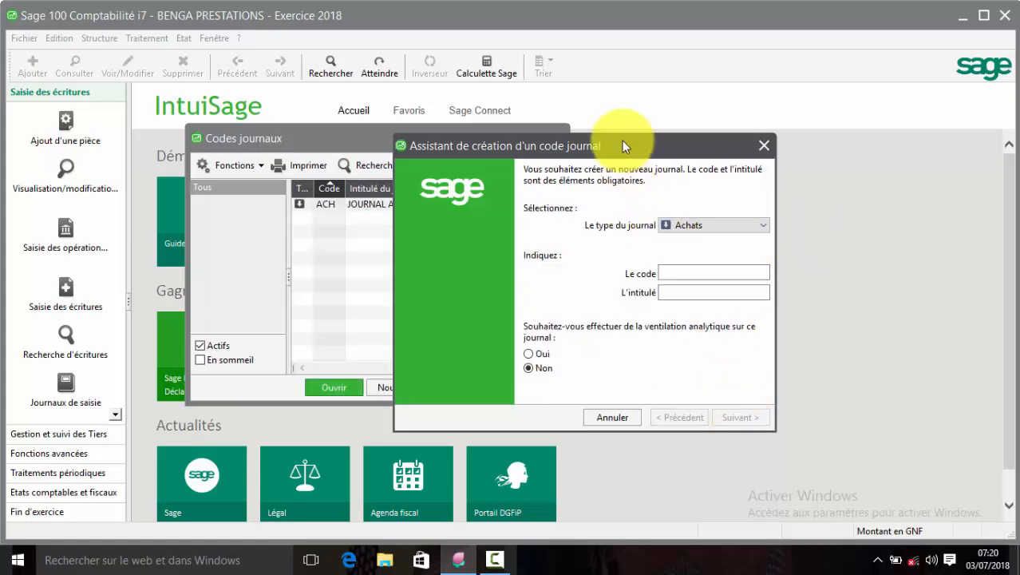
Create the Ventes journal VTE titled 'JOURNAL VENTE' and validate it.
left_click_drag(622, 140, 575, 147)
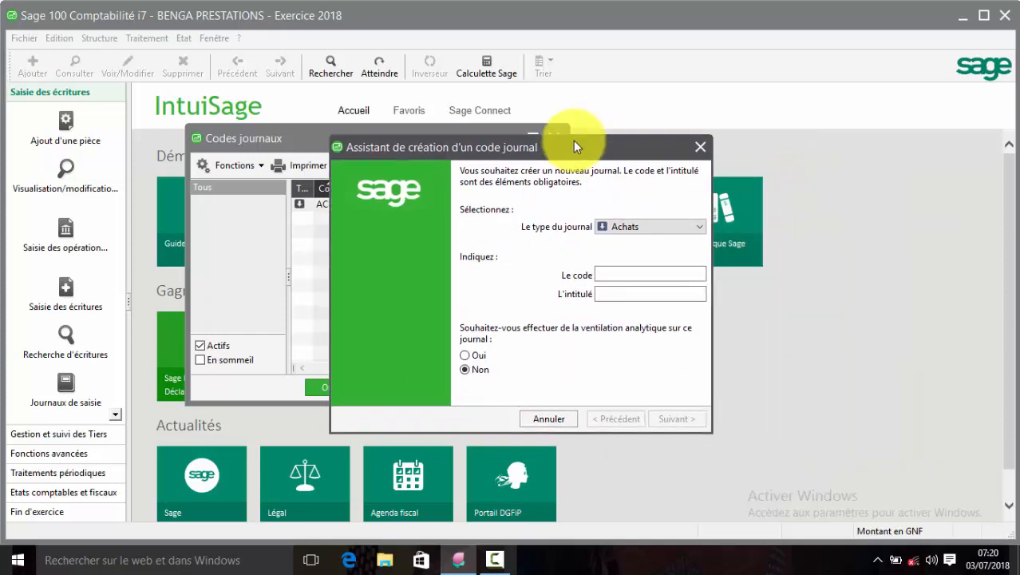
left_click(691, 230)
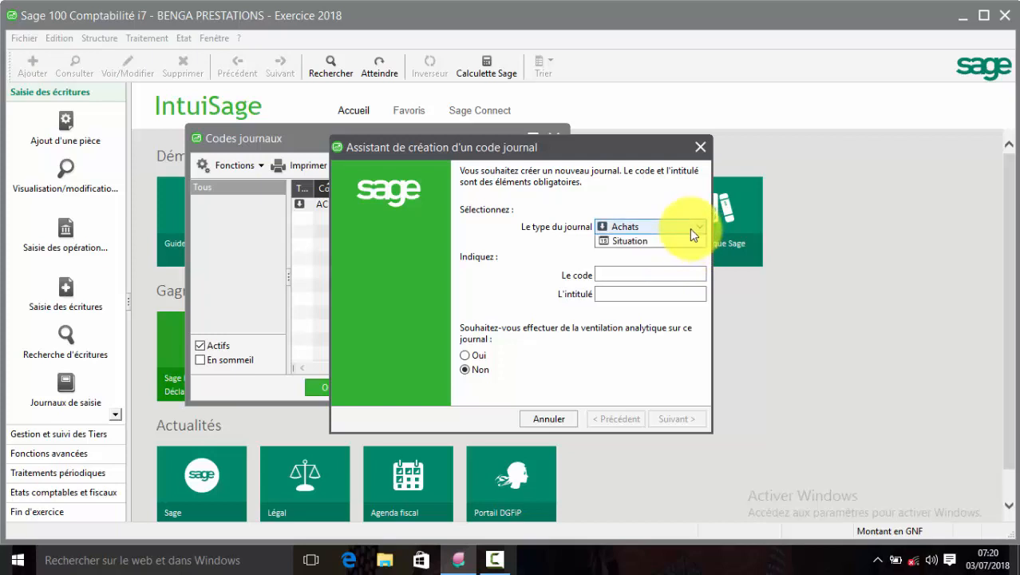
left_click(661, 257)
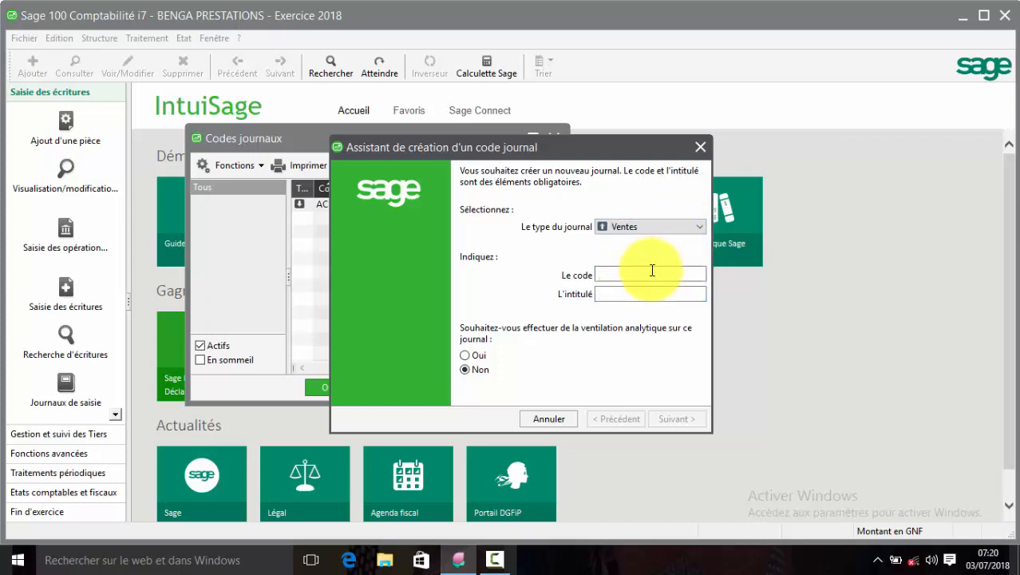
left_click(653, 270)
type("VTE")
key("Tab")
type("JOURNAL ")
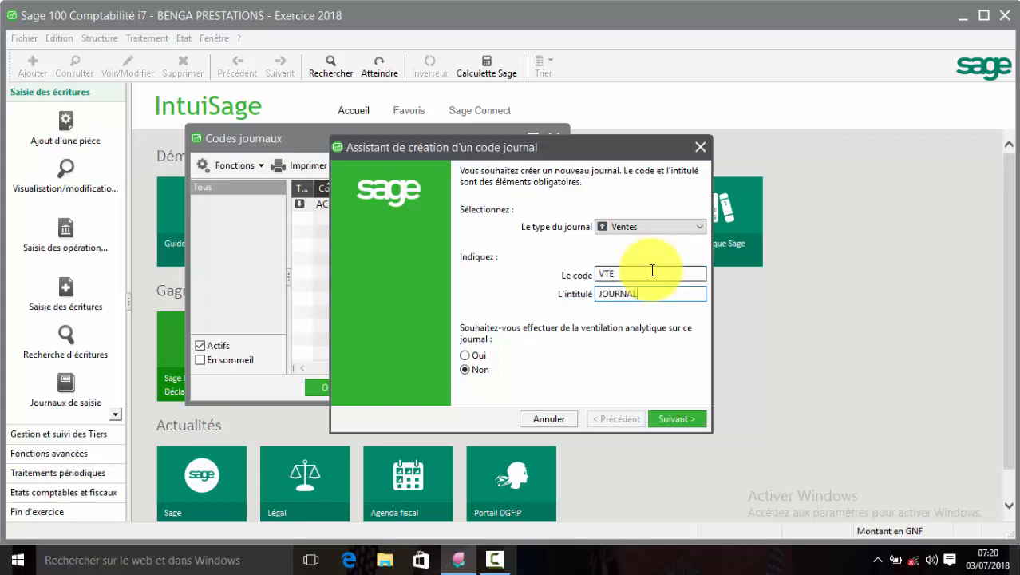
type("VENTE")
left_click(680, 415)
left_click(680, 415)
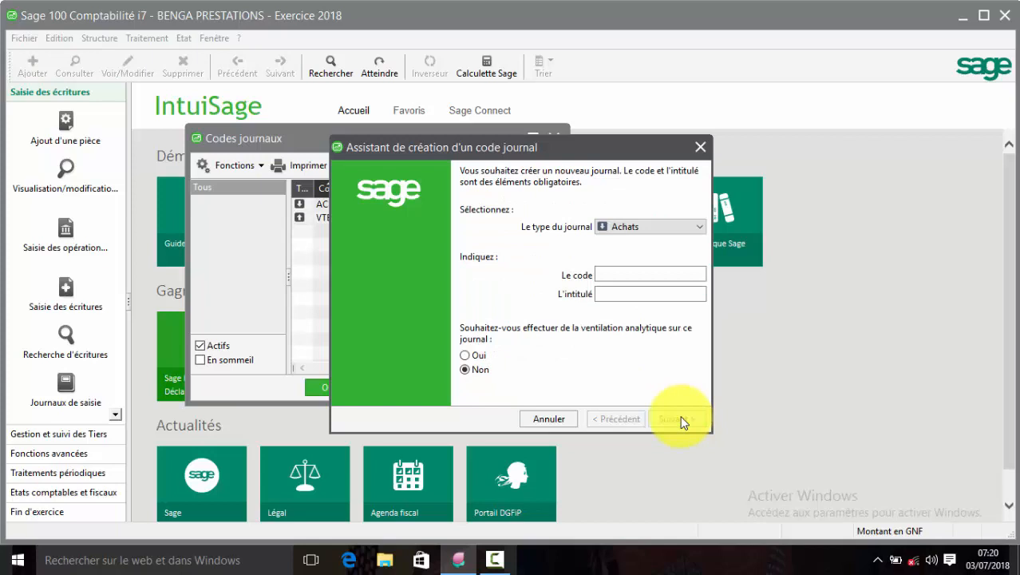
Create the Général journal JOD titled 'JOURNAL OD' and validate it.
left_click(703, 227)
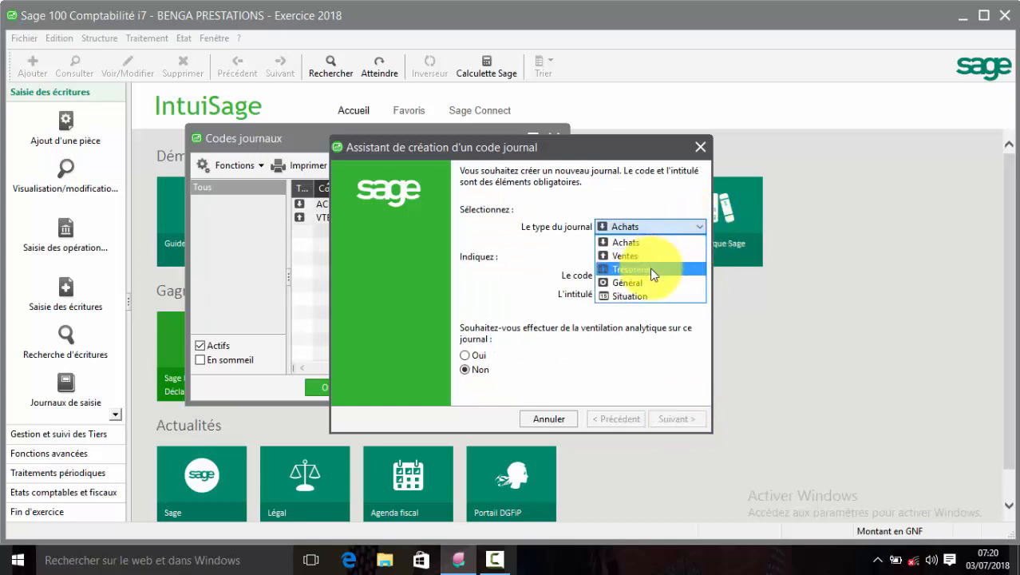
left_click(643, 281)
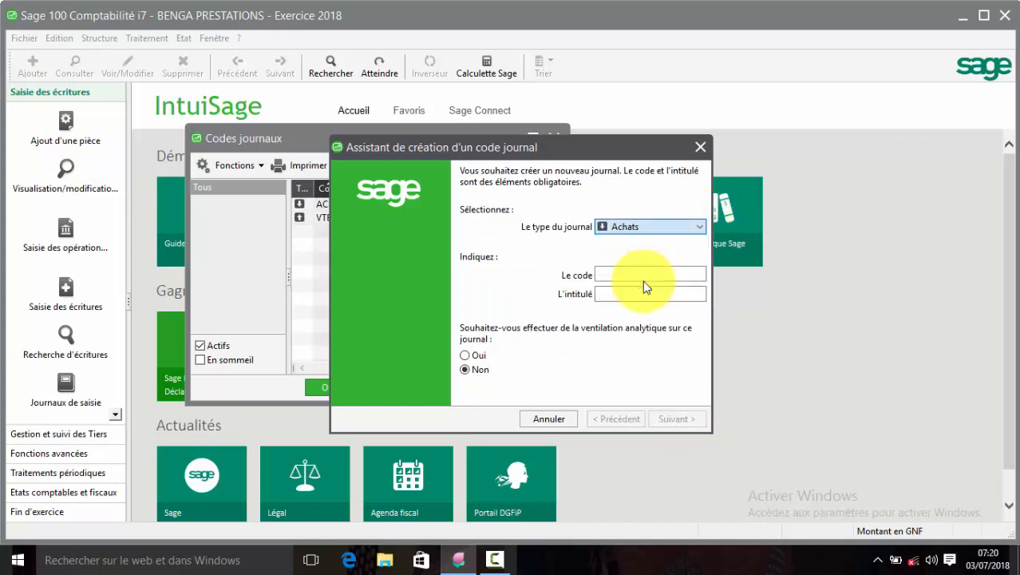
left_click(627, 273)
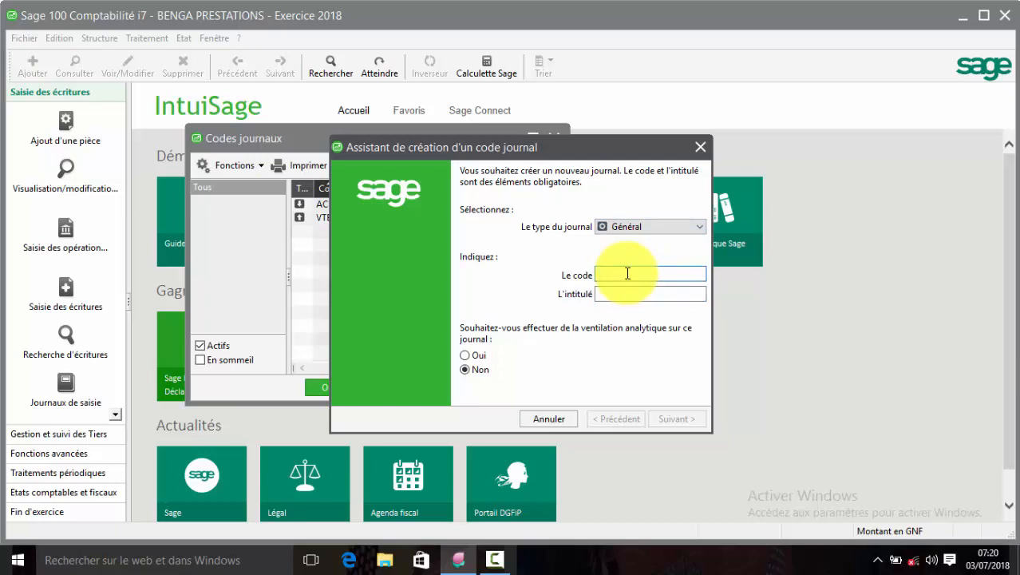
type("JOD")
key("Tab")
type("JOUR")
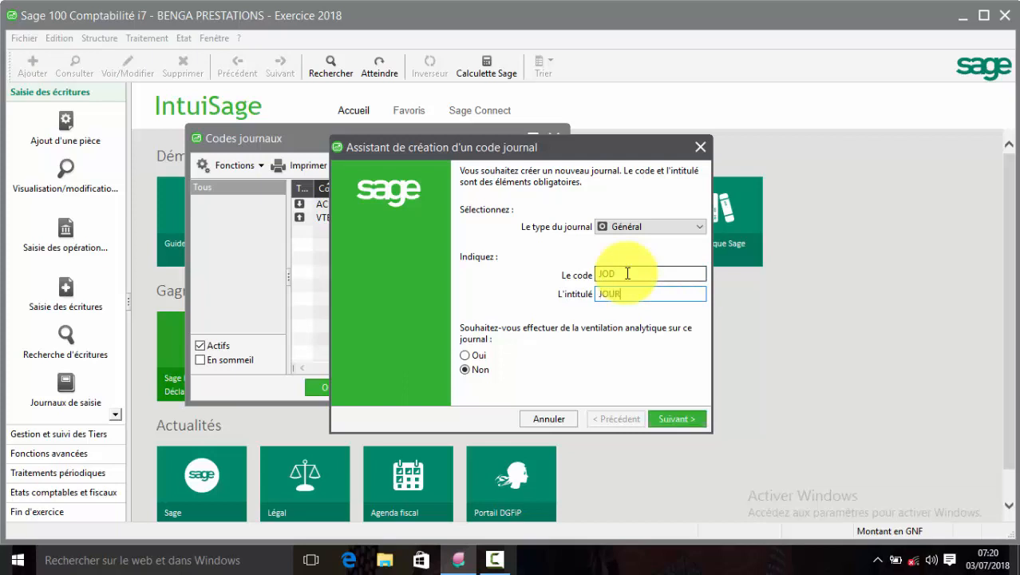
type("NAL OD")
left_click(675, 423)
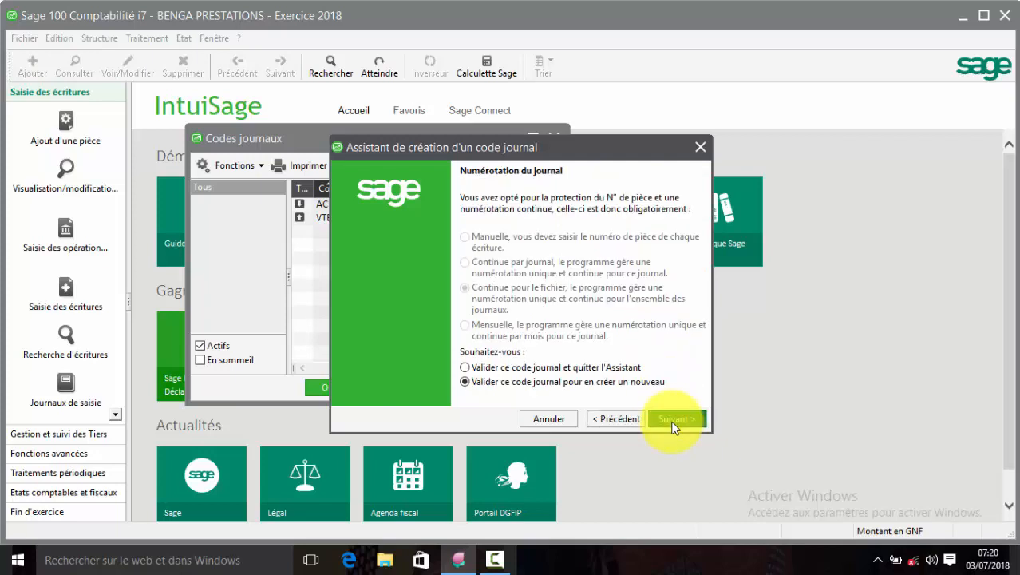
left_click(673, 421)
left_click(701, 228)
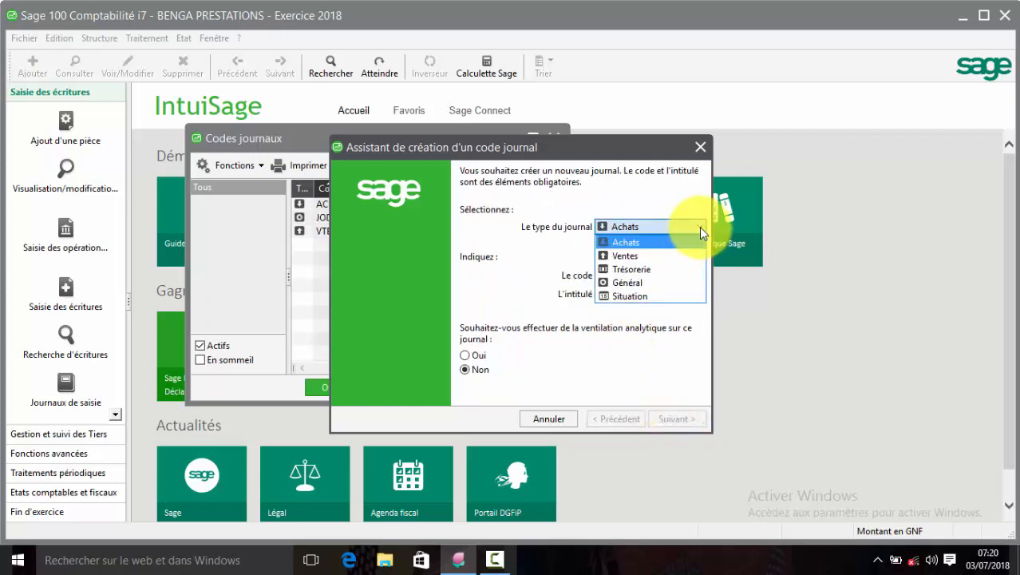
Start Trésorerie journal BIC titled 'JOURNAL BICIGUI'.
left_click(666, 269)
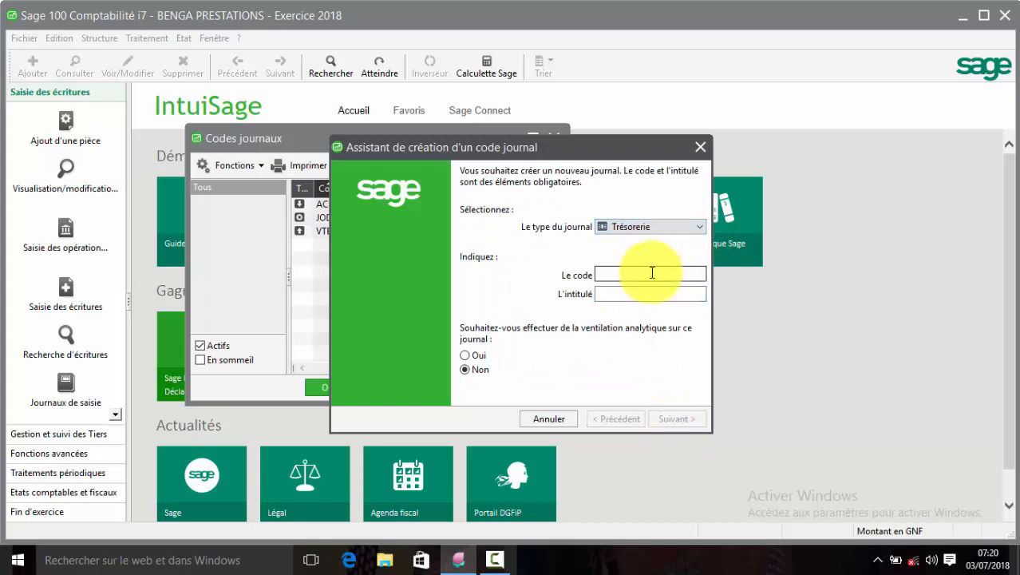
left_click(652, 273)
type("BIC")
key("Tab")
type("JOURN")
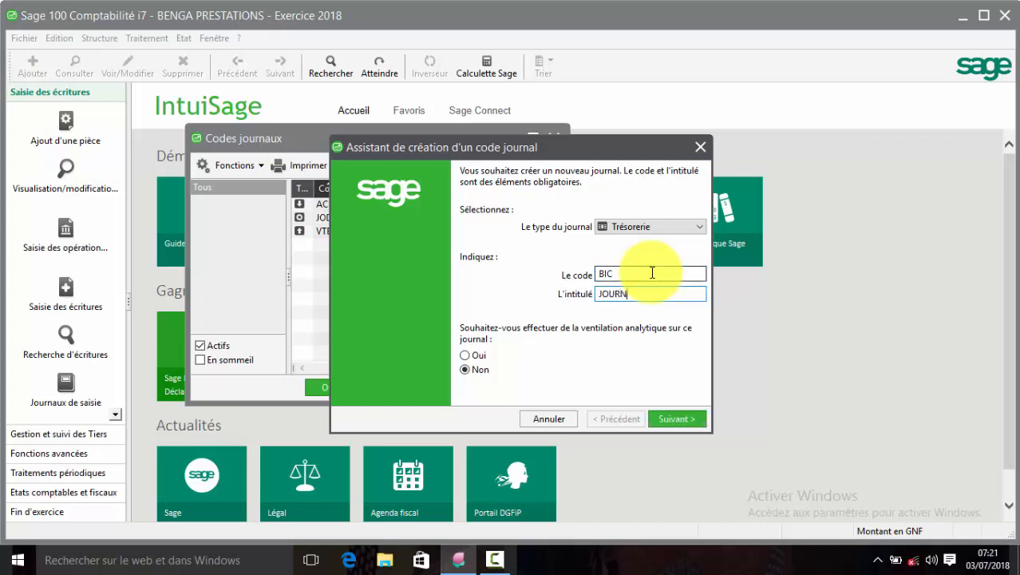
type("AL BICIGUI")
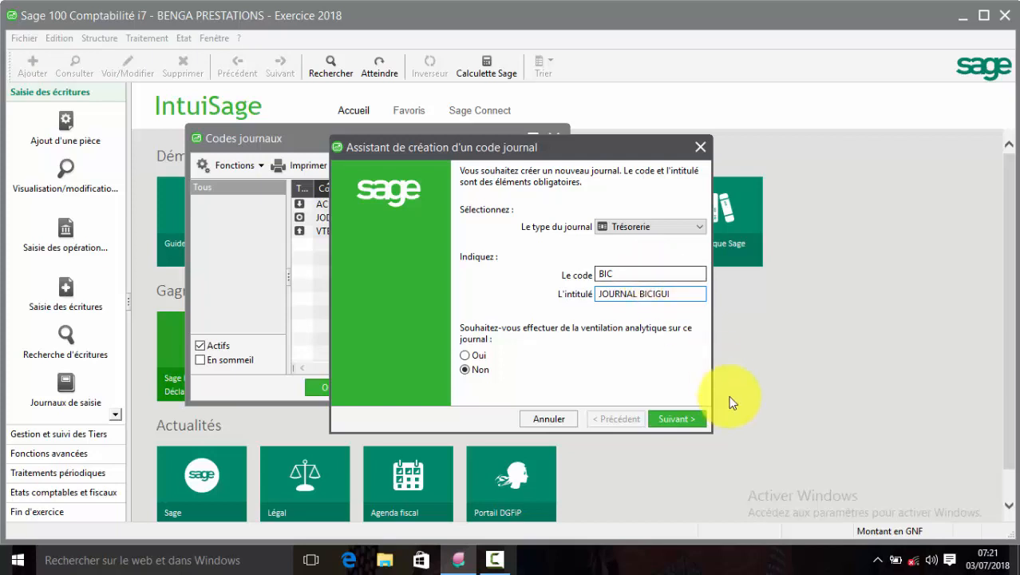
left_click(685, 417)
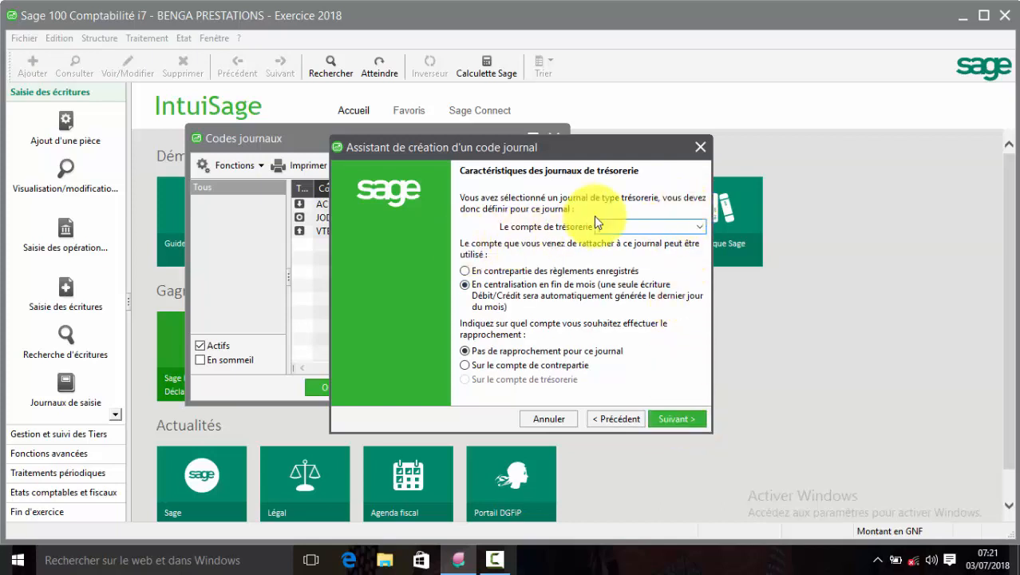
Link BIC to account 52110000 as payment counterpart, reconciled on the counterpart account, accepting the warning.
left_click(636, 224)
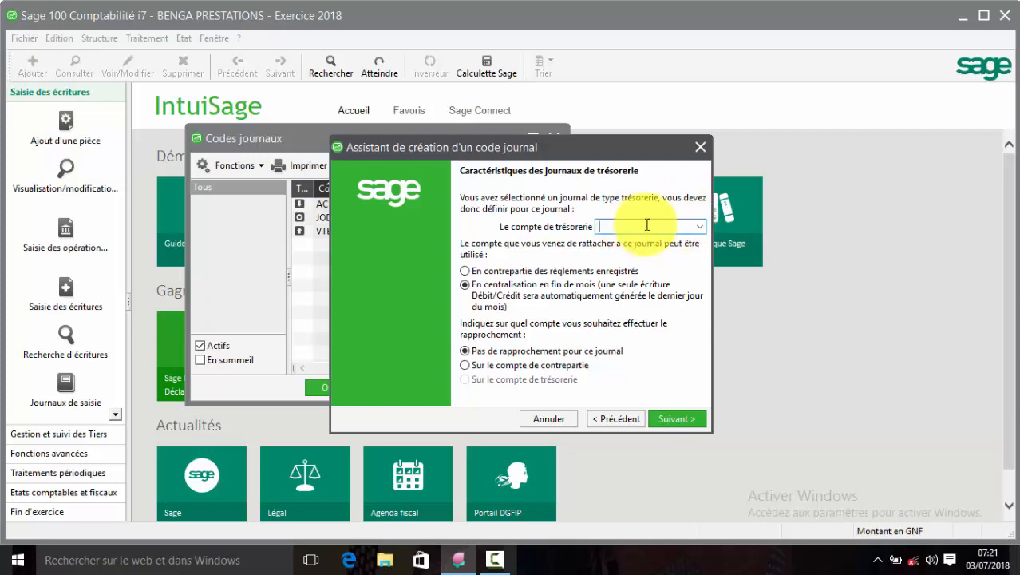
left_click(699, 226)
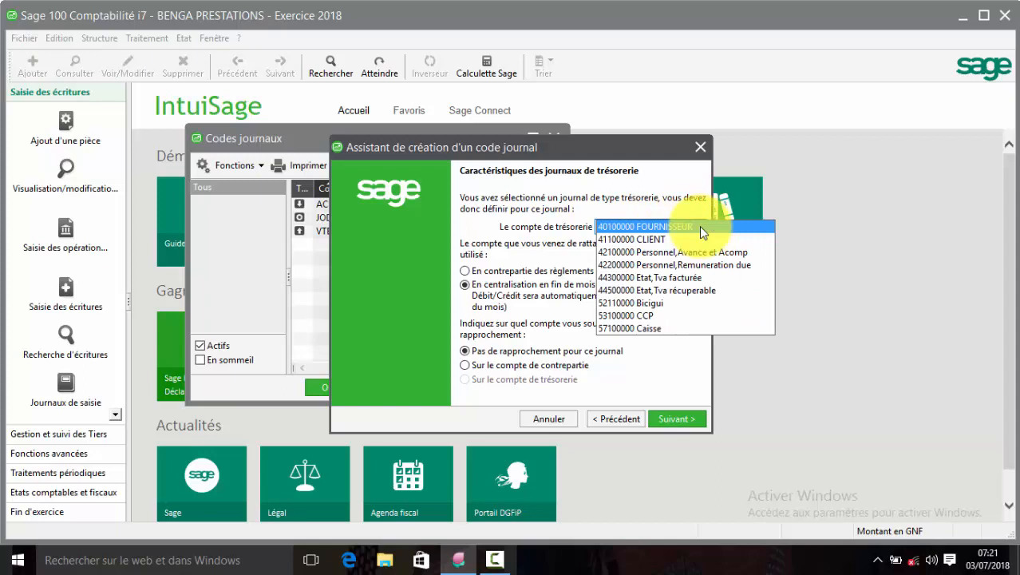
left_click(696, 302)
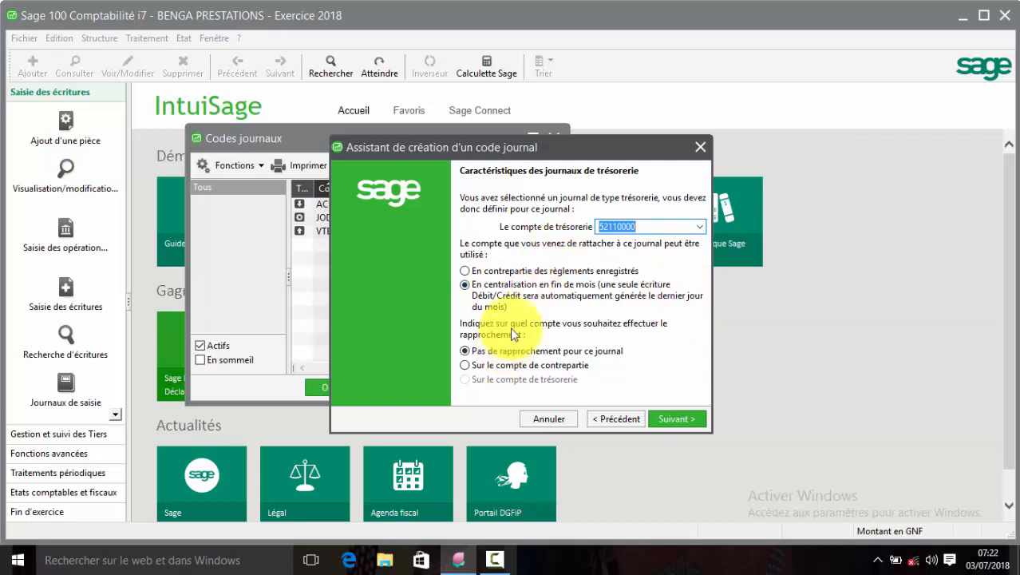
left_click(519, 274)
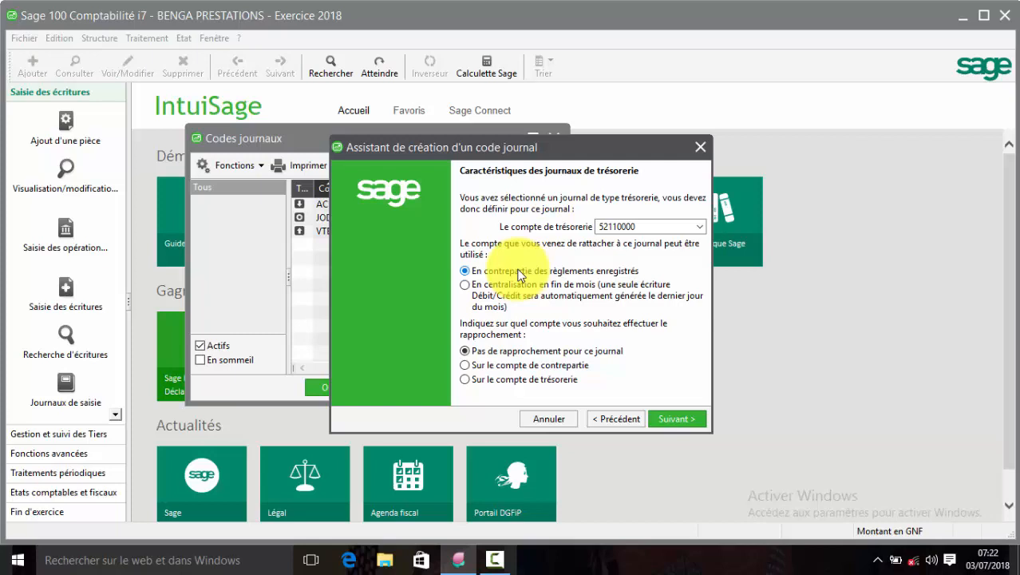
left_click(506, 365)
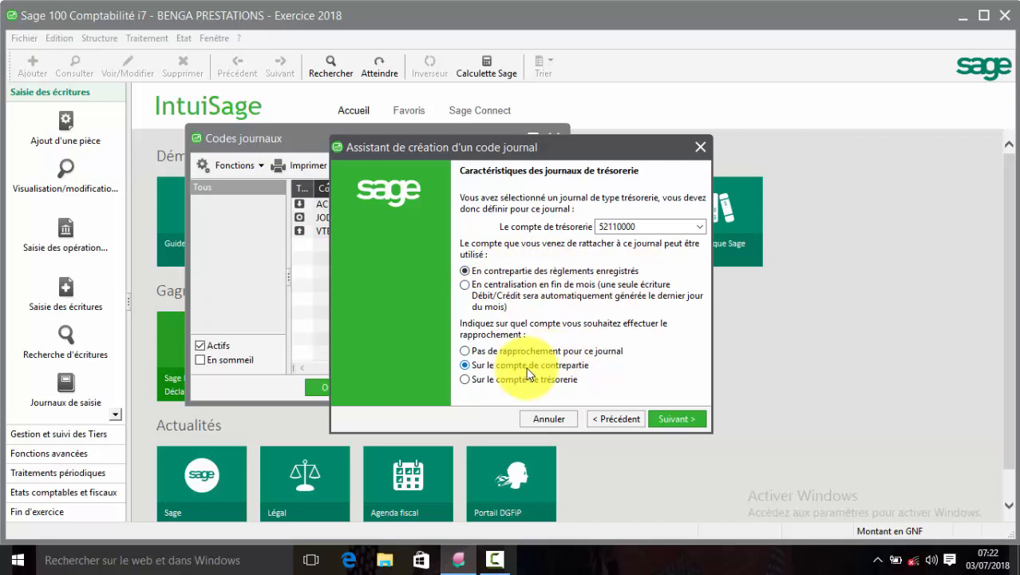
left_click(666, 418)
left_click(594, 334)
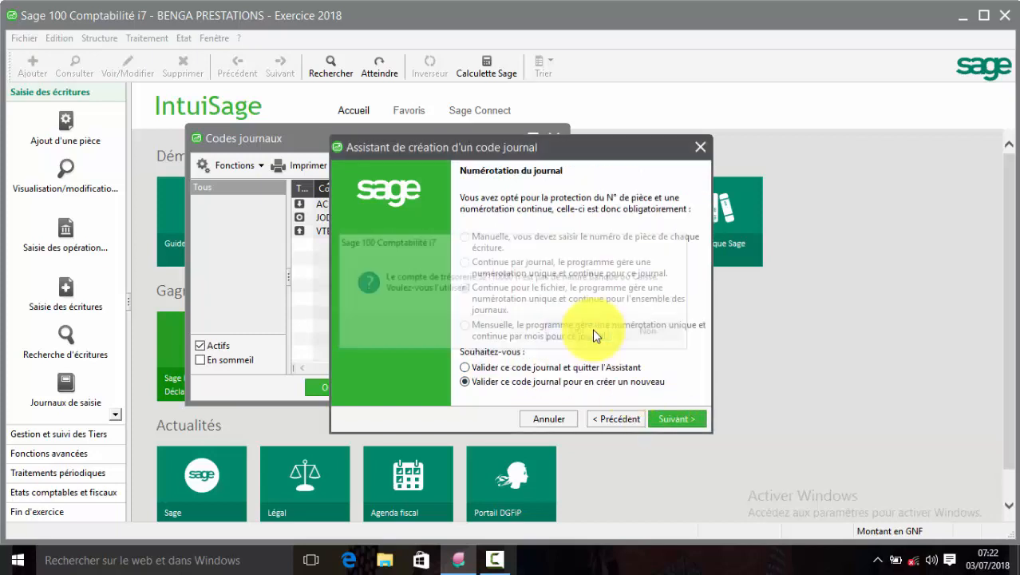
Validate BIC, then start Trésorerie journal CAI titled 'JOURNAL CAISSE'.
left_click(673, 417)
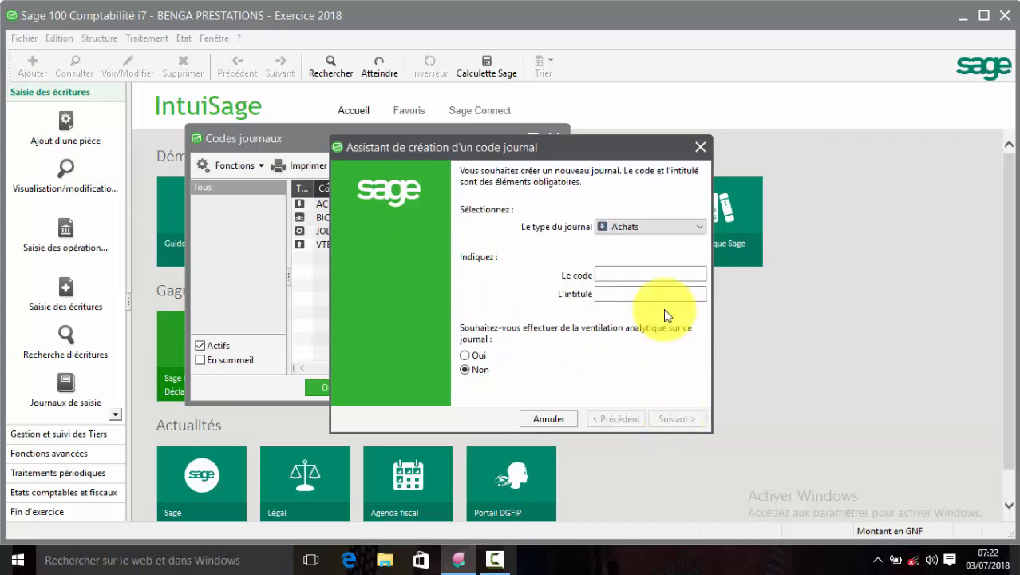
left_click(699, 226)
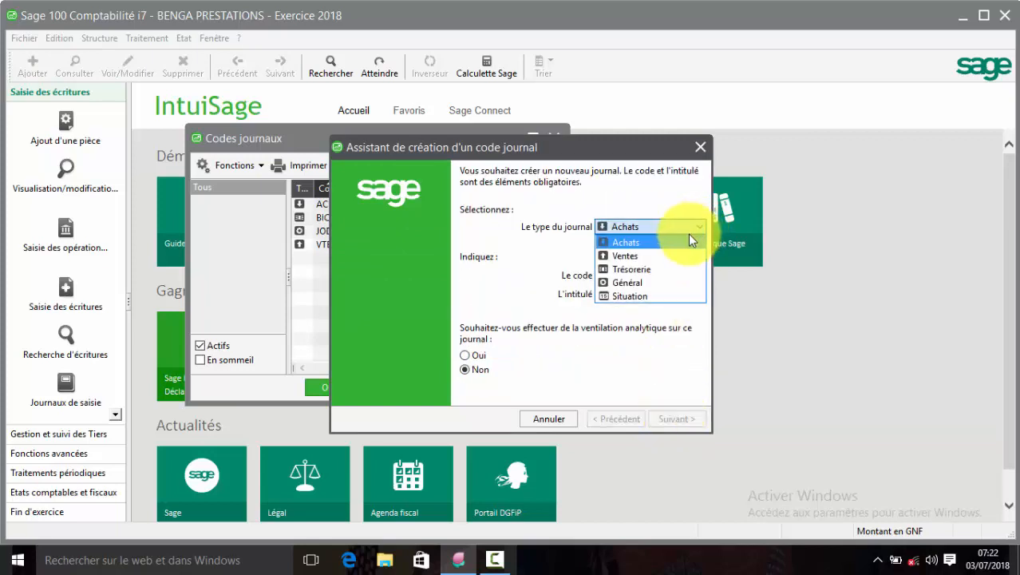
left_click(652, 271)
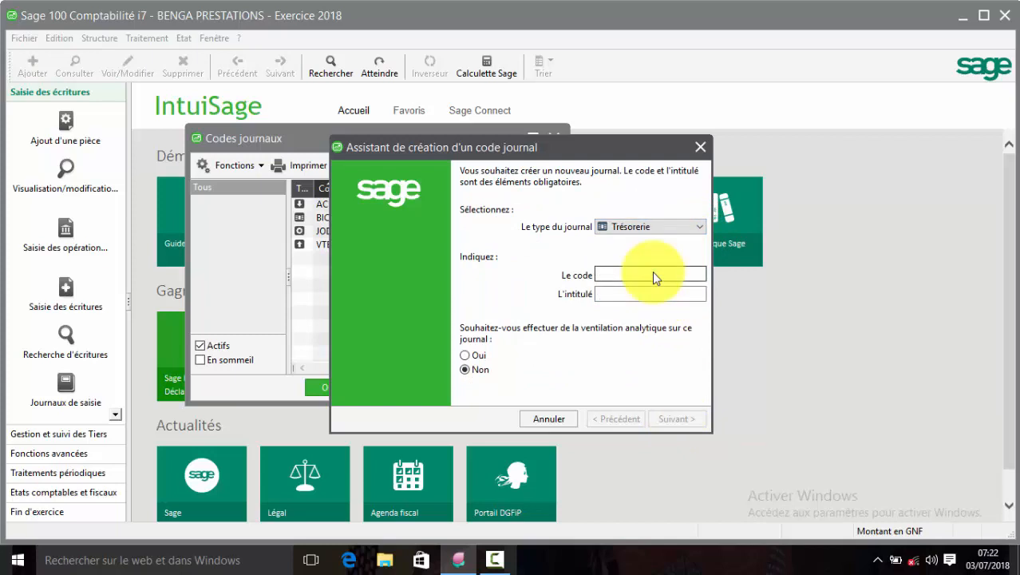
left_click(649, 272)
type("CAI")
key("Tab")
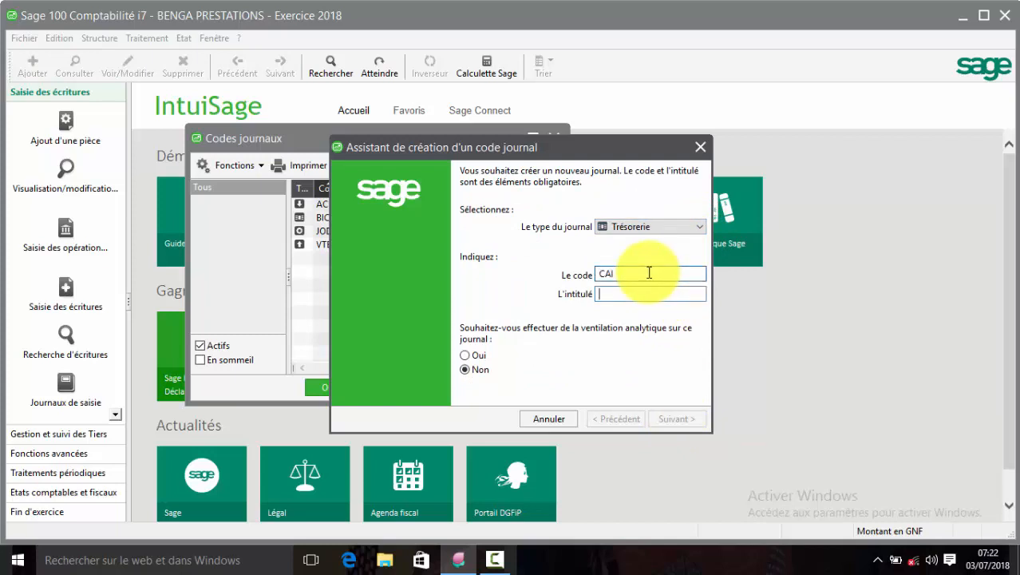
type("JOURN")
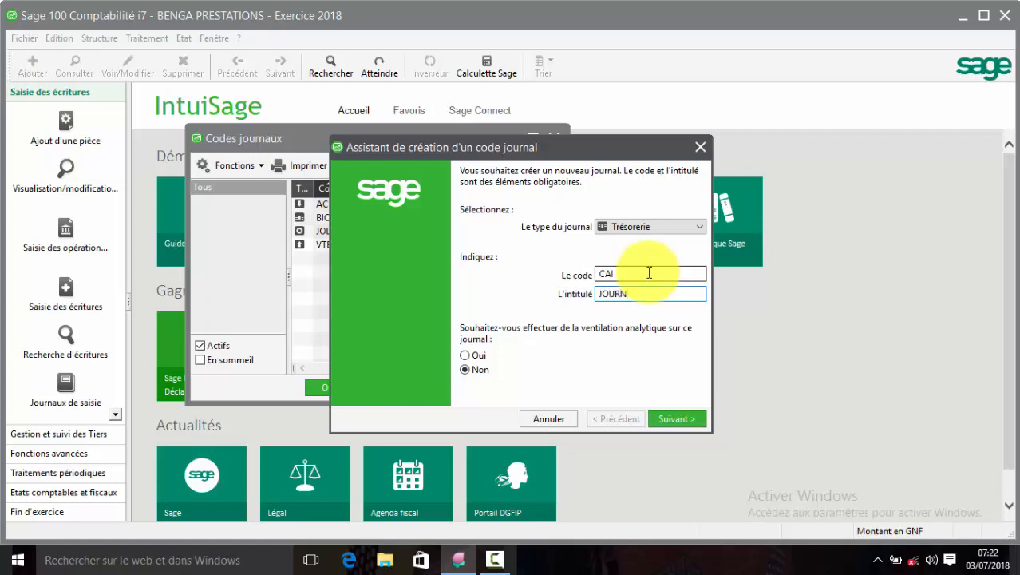
type("AL CAISSE")
Link CAI to account 57100000 as payment counterpart, reconciled on the counterpart, confirming the account.
left_click(670, 424)
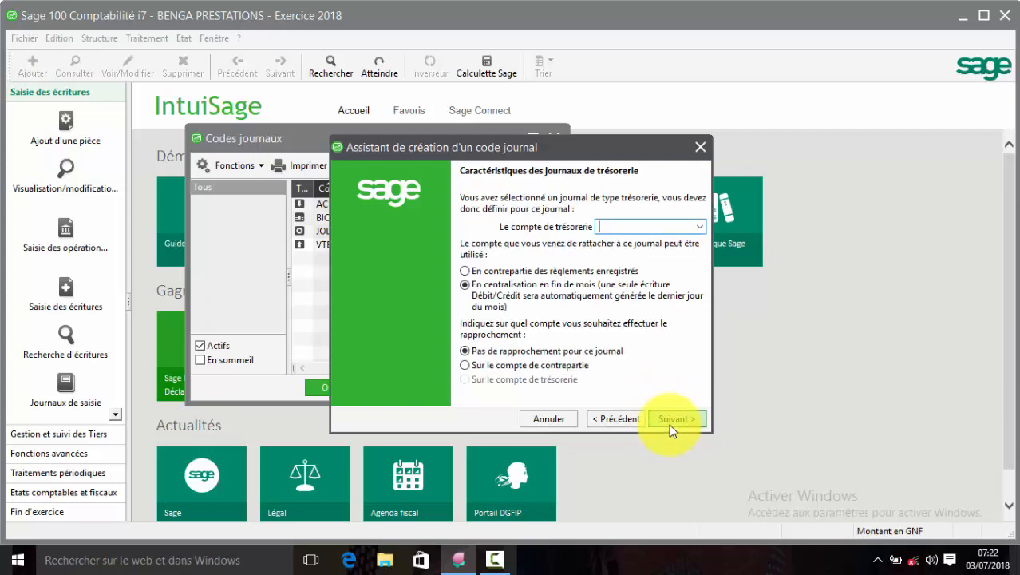
left_click(699, 228)
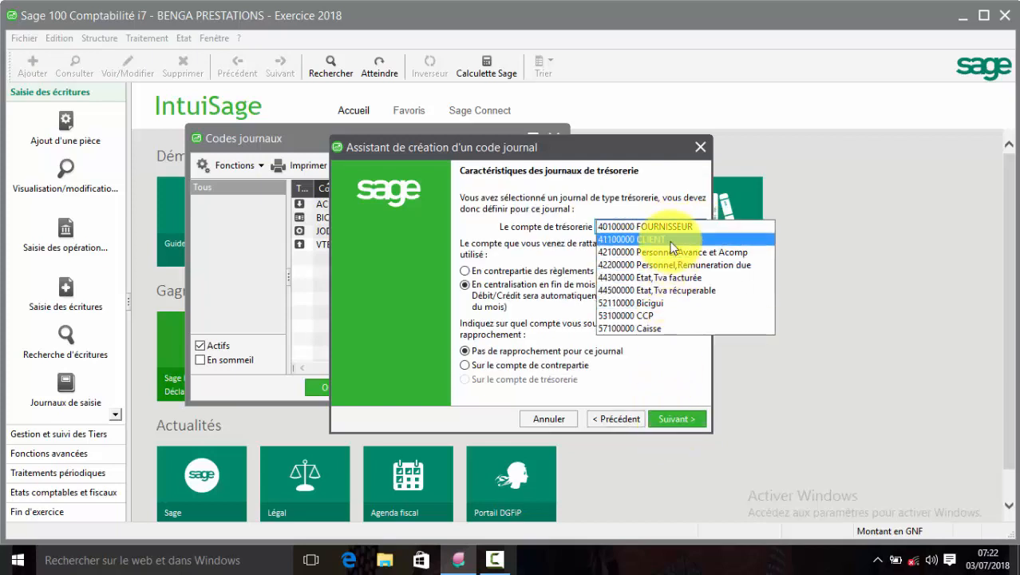
left_click(660, 328)
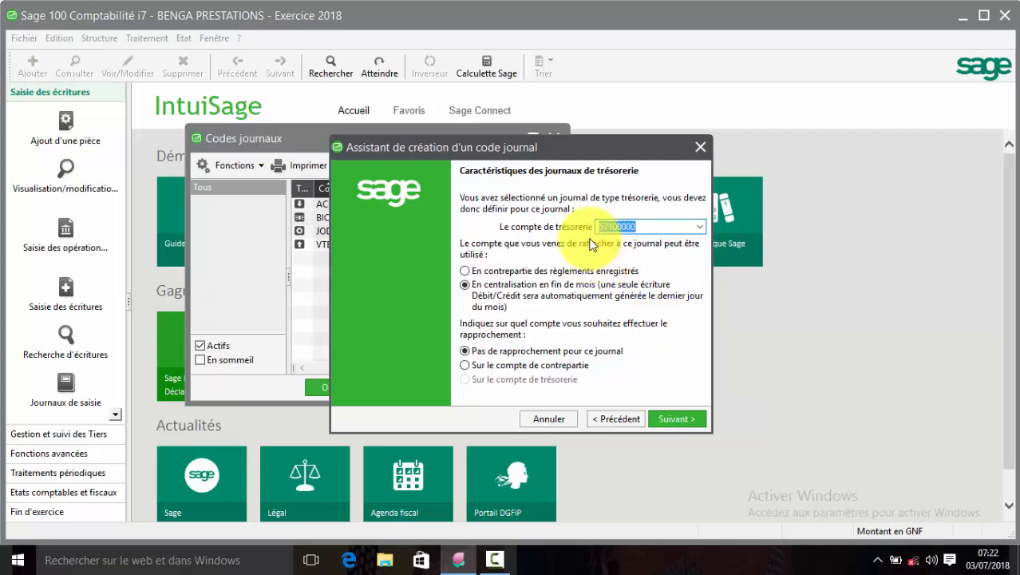
left_click(581, 270)
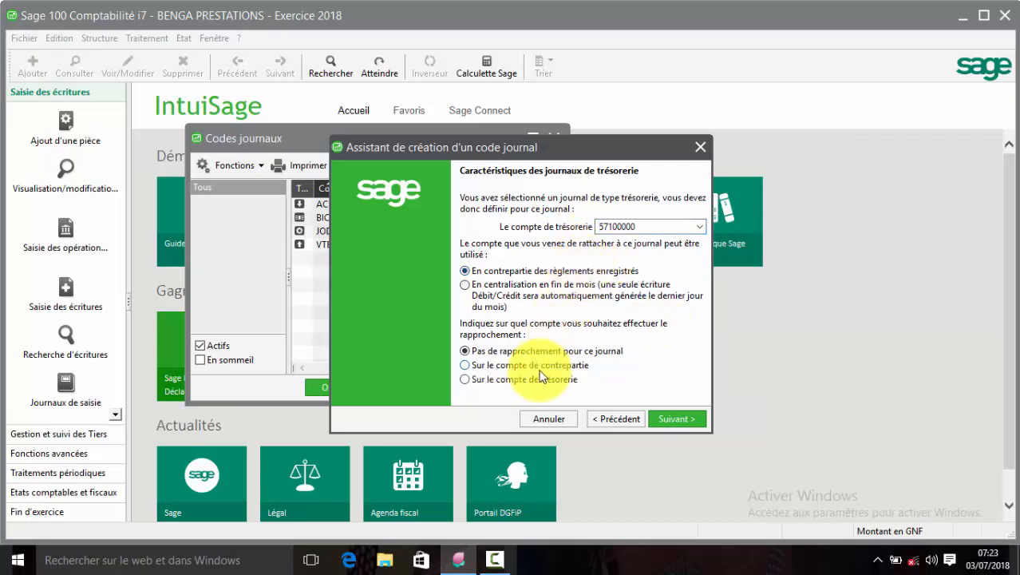
left_click(539, 367)
left_click(662, 417)
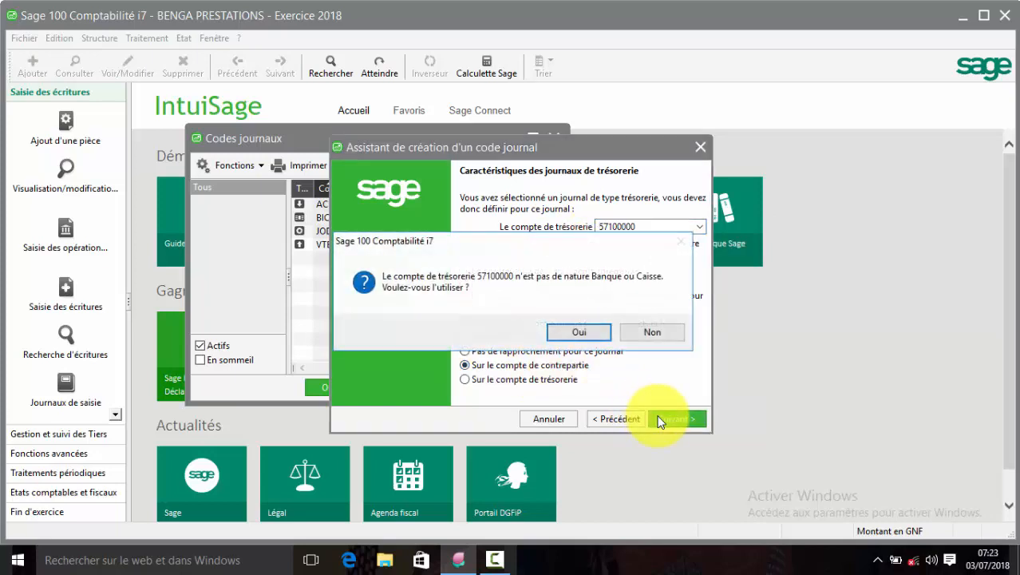
left_click(579, 331)
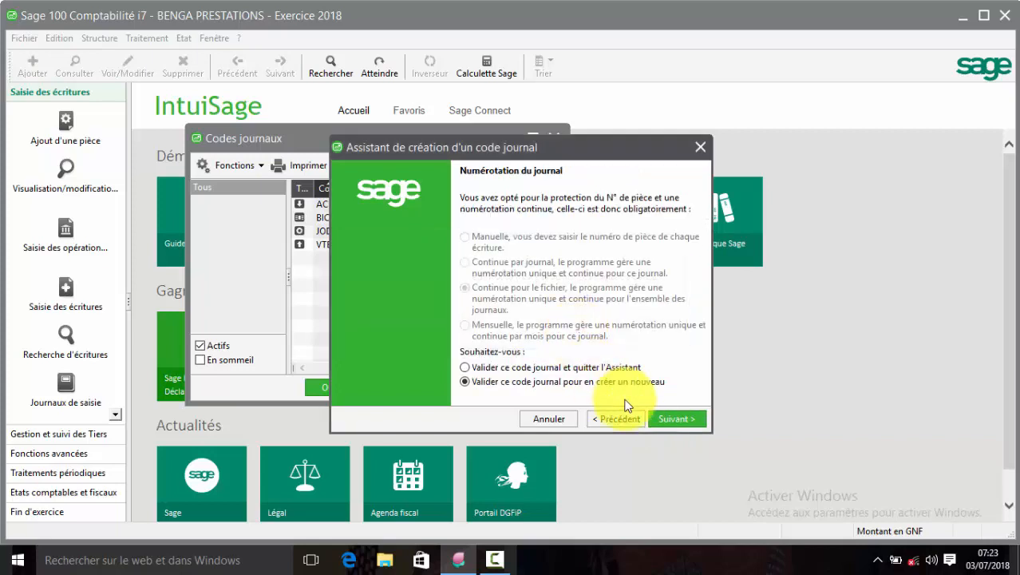
Save the cash journal, then start Trésorerie journal CCP titled 'JOURNAL CCP'.
left_click(662, 415)
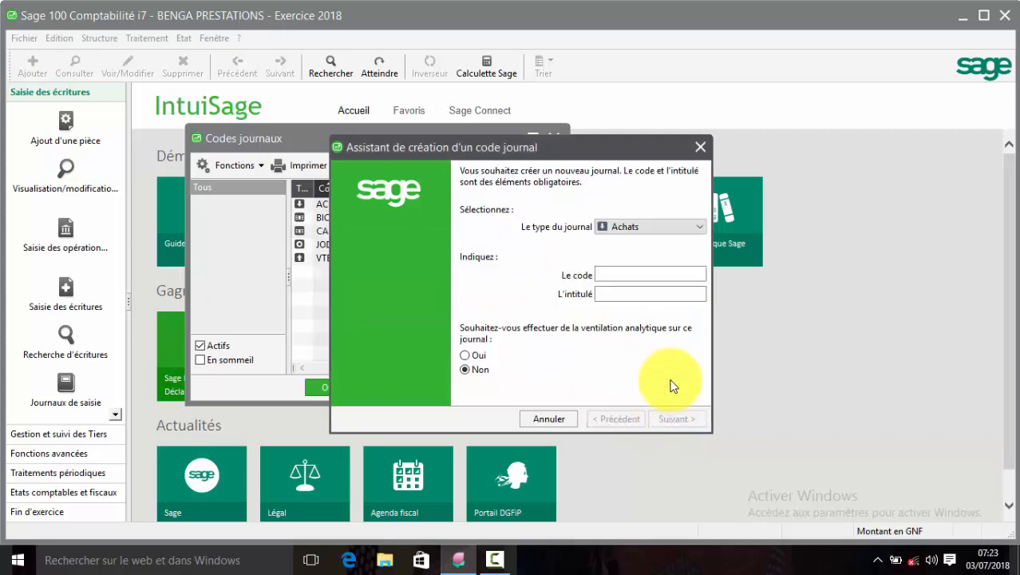
left_click(701, 226)
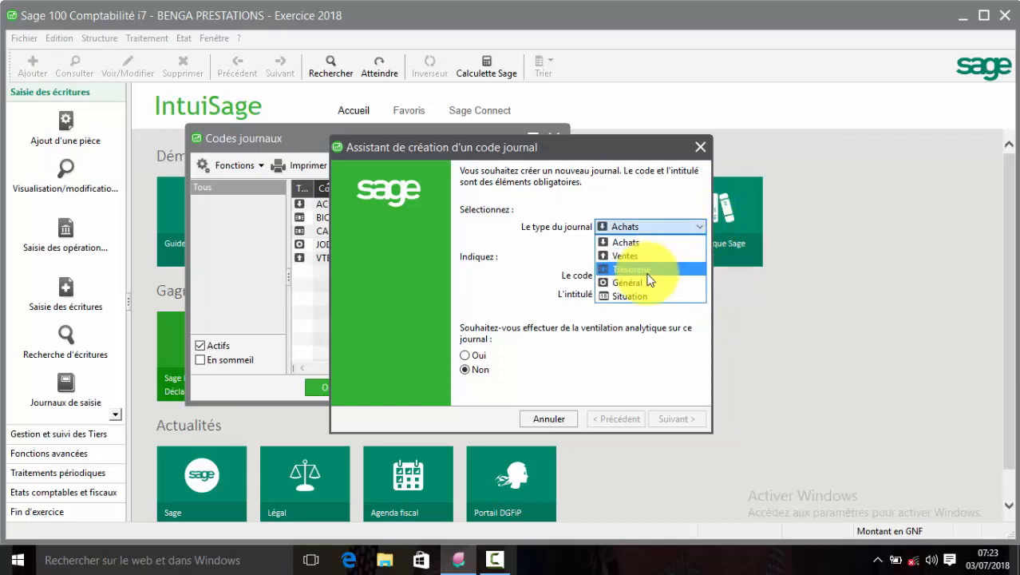
left_click(647, 271)
left_click(647, 274)
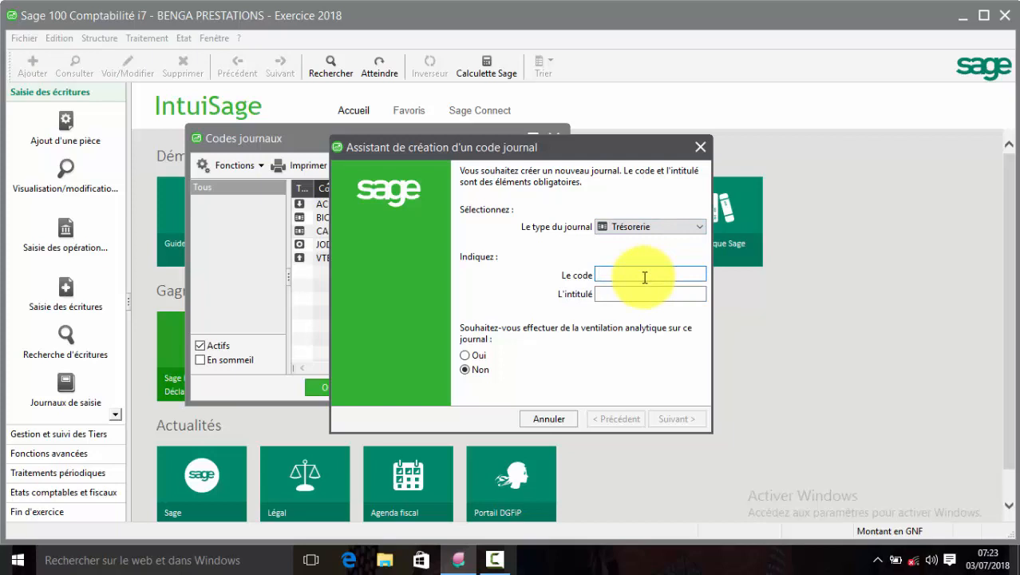
type("CCP")
key("Tab")
type("JOUR")
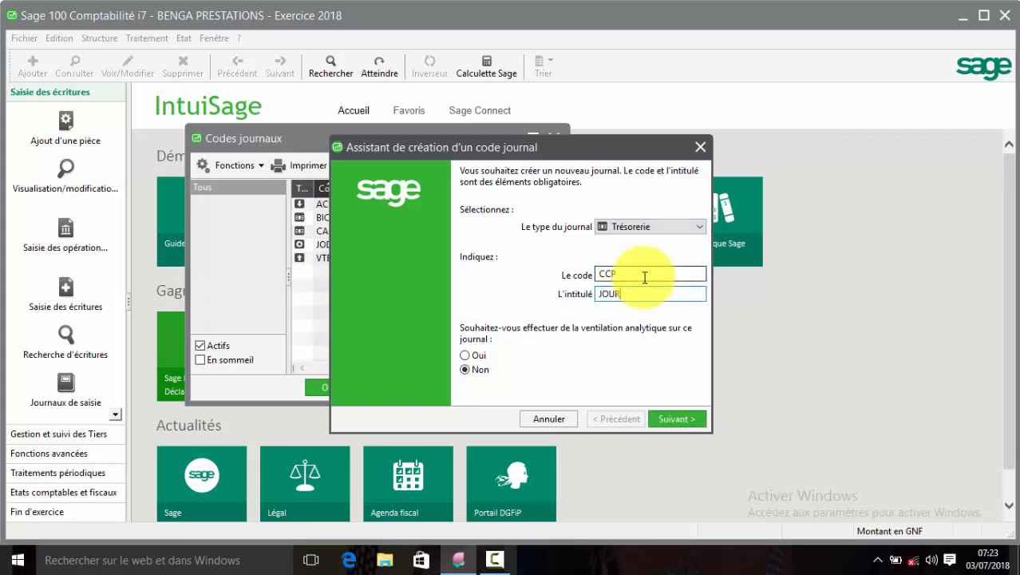
type("NAL CCP")
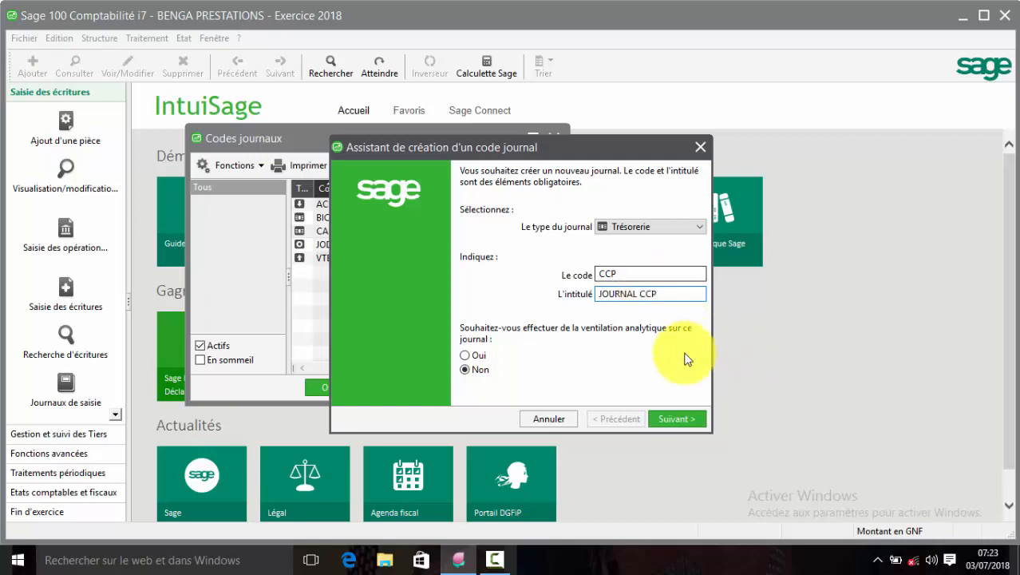
Link CCP to account 53100000 as payment counterpart, reconciled on the counterpart, and save it.
left_click(660, 421)
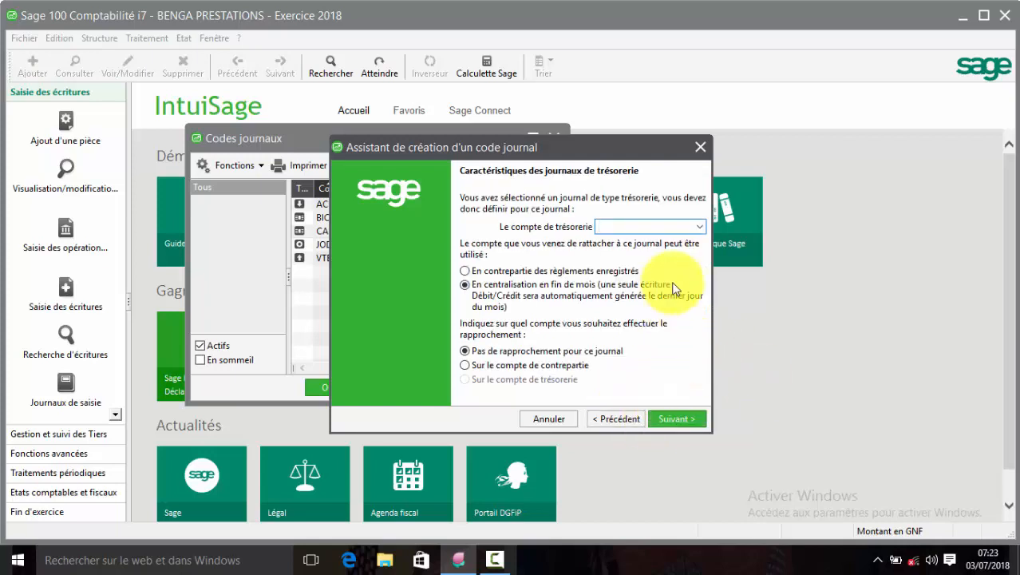
left_click(698, 226)
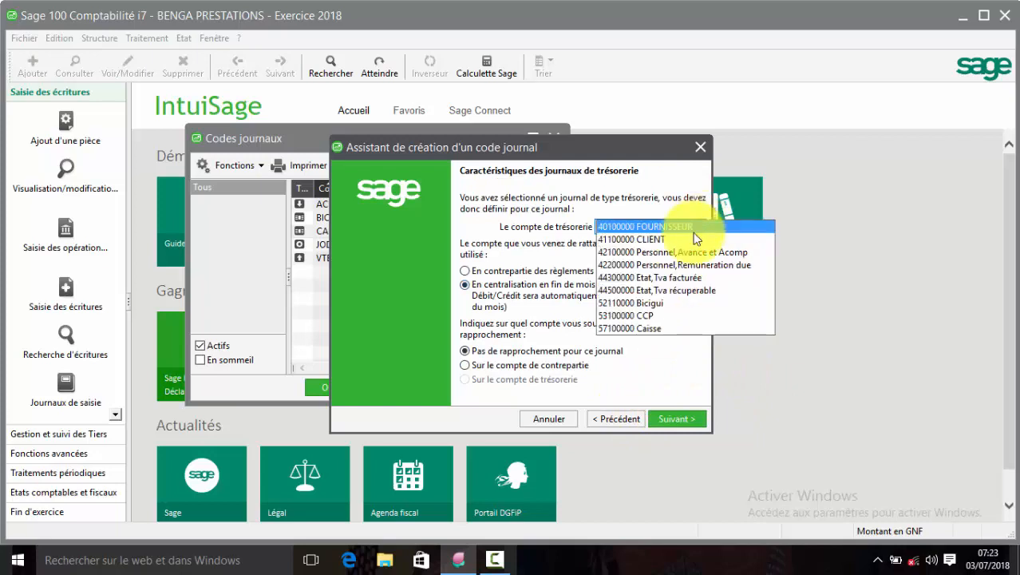
left_click(662, 316)
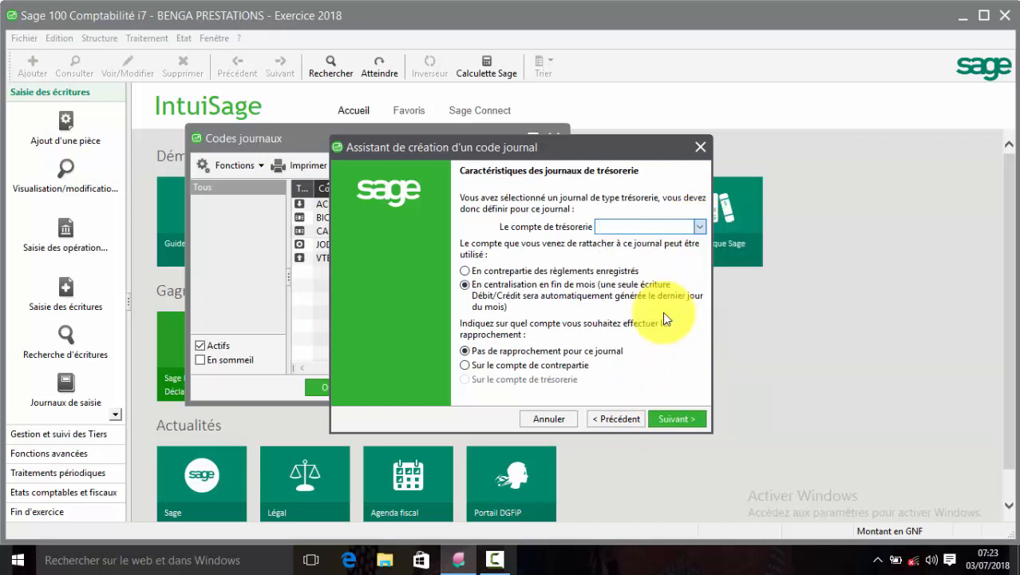
left_click(615, 271)
left_click(509, 367)
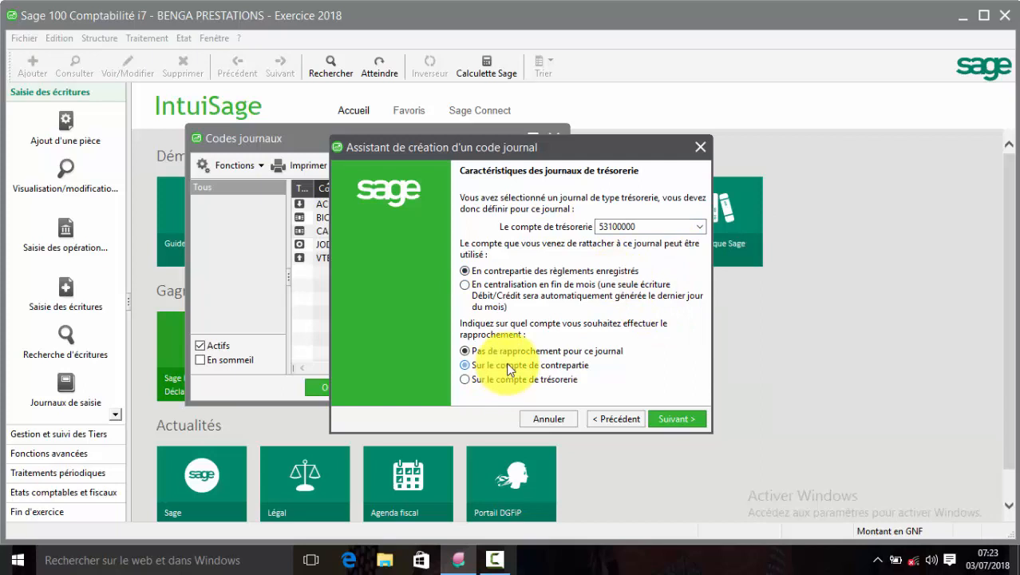
left_click(681, 417)
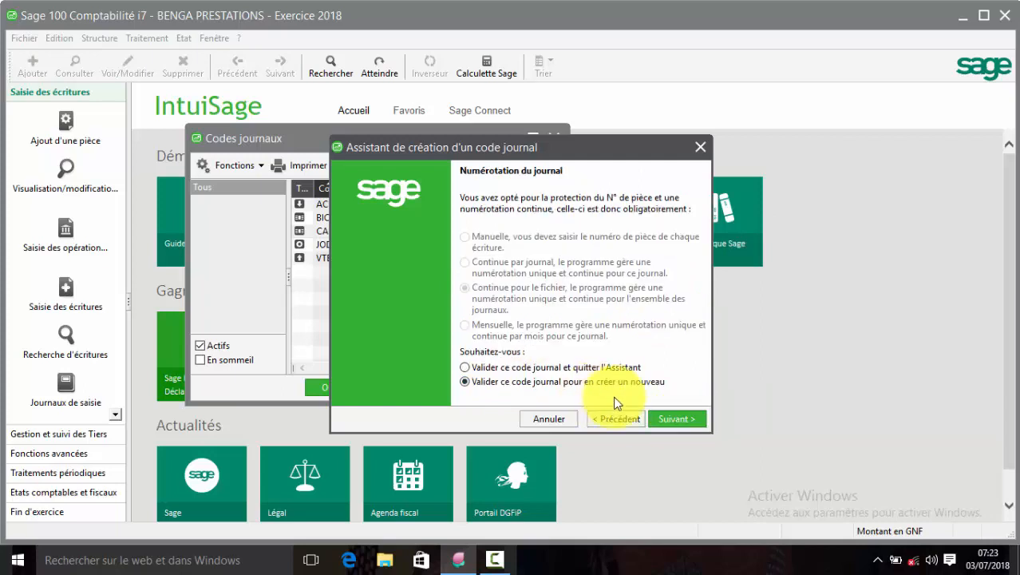
left_click(668, 415)
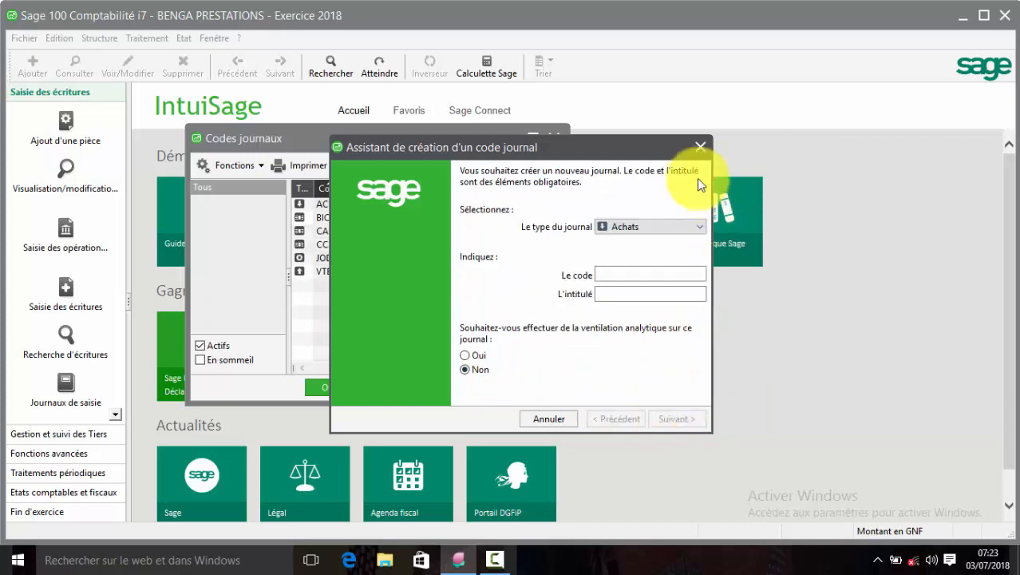
Close the journal wizard and list, then open the chart of accounts and analytic plan.
left_click(700, 147)
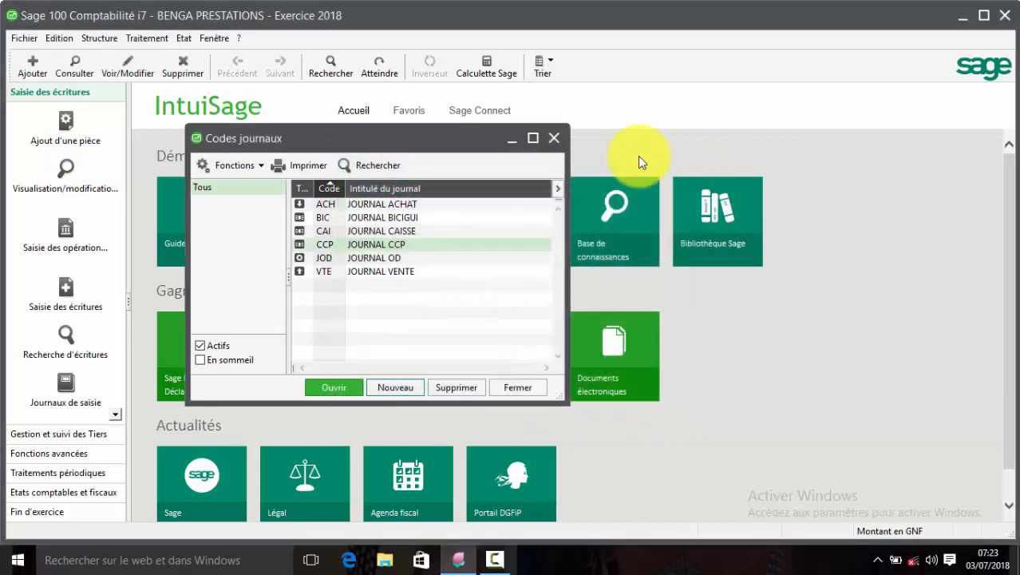
left_click_drag(487, 140, 618, 176)
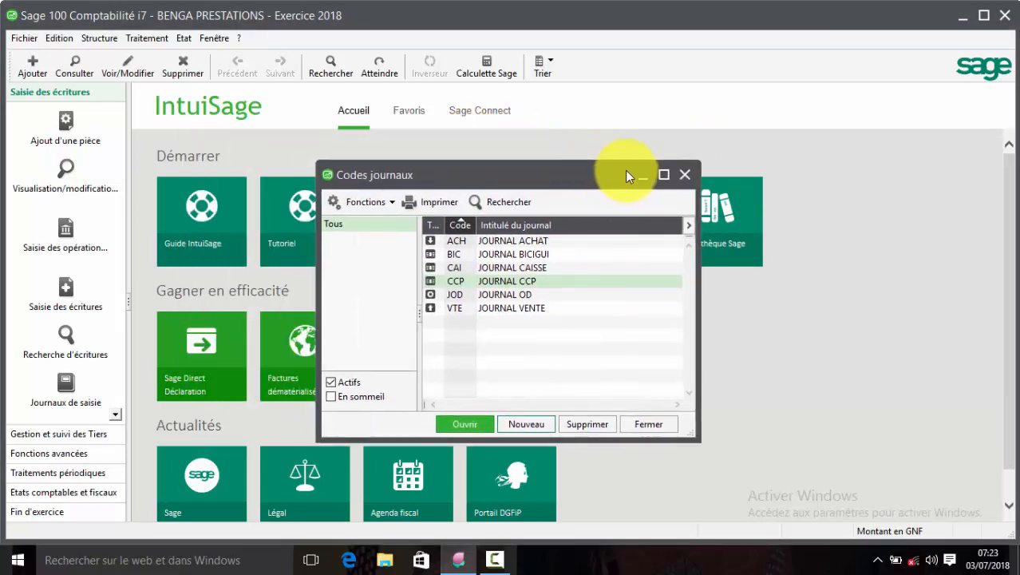
left_click(691, 177)
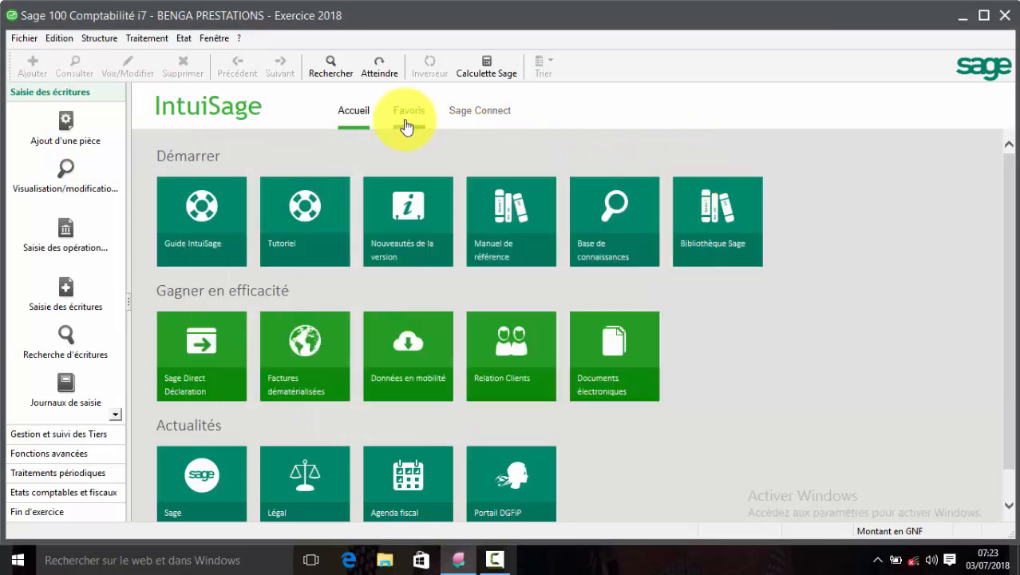
left_click(102, 38)
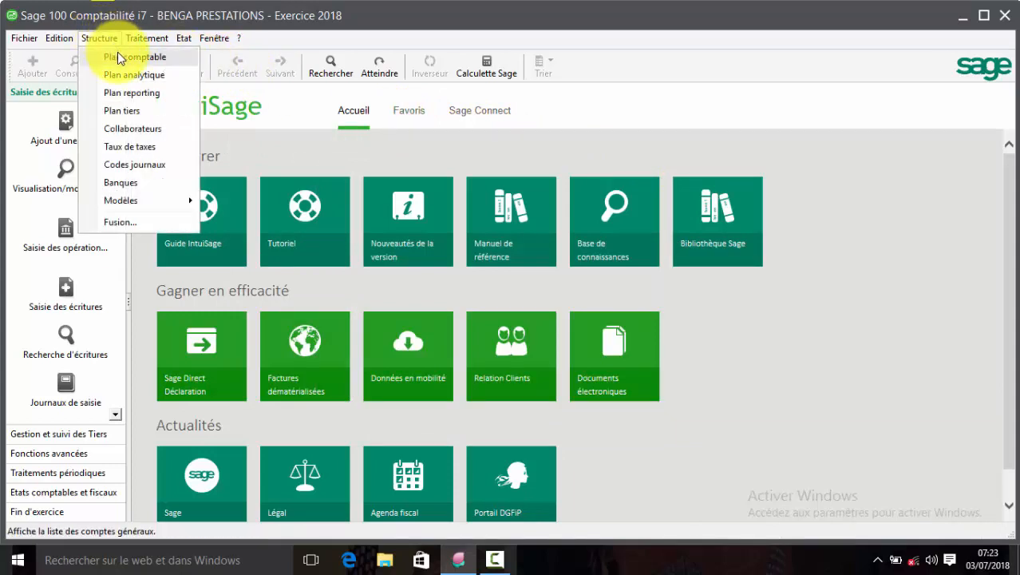
left_click(118, 54)
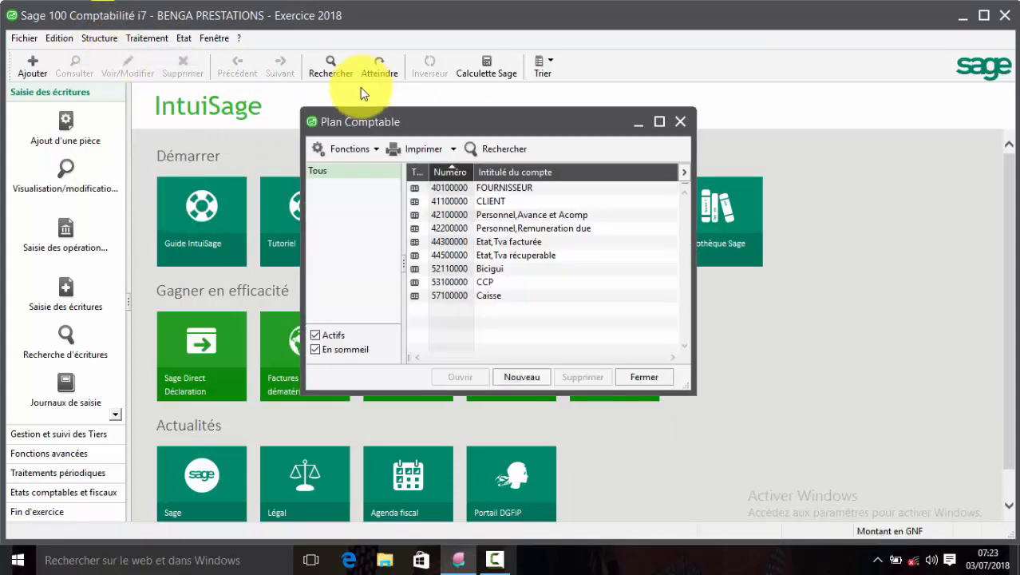
left_click(99, 37)
left_click(135, 76)
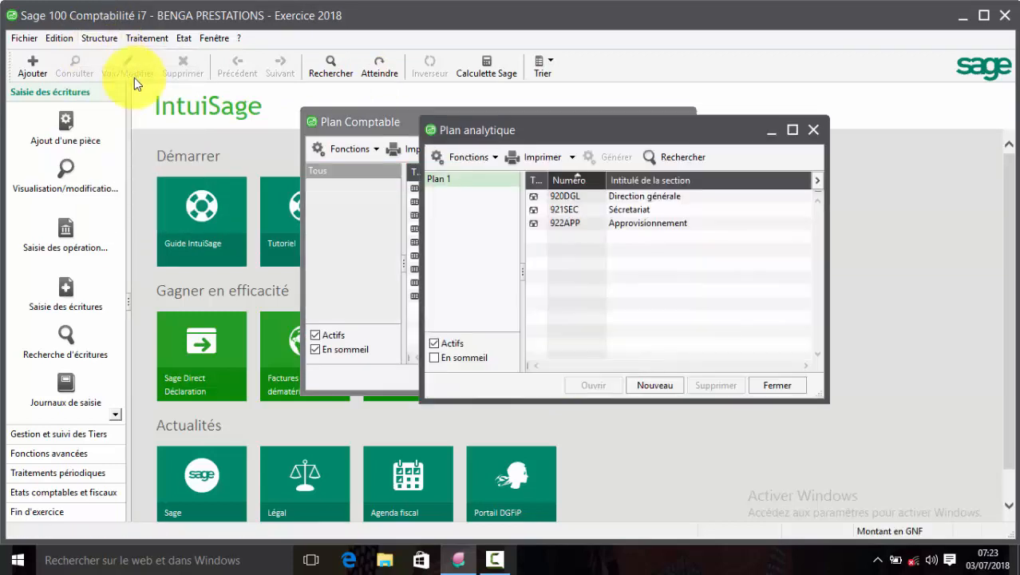
left_click_drag(616, 126, 802, 198)
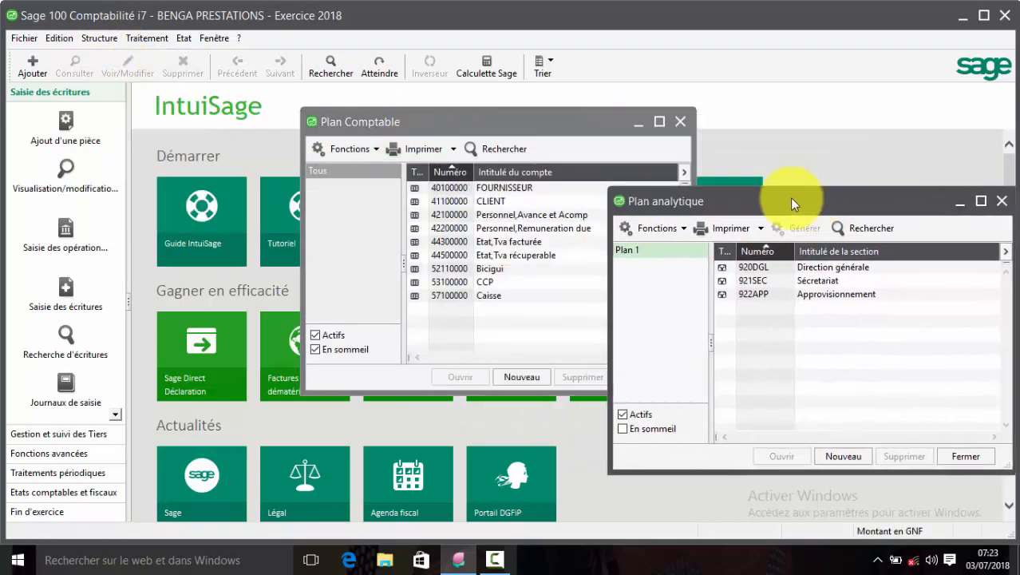
Open the third-party, tax rates and journal codes lists, arranging the windows side by side.
left_click(99, 38)
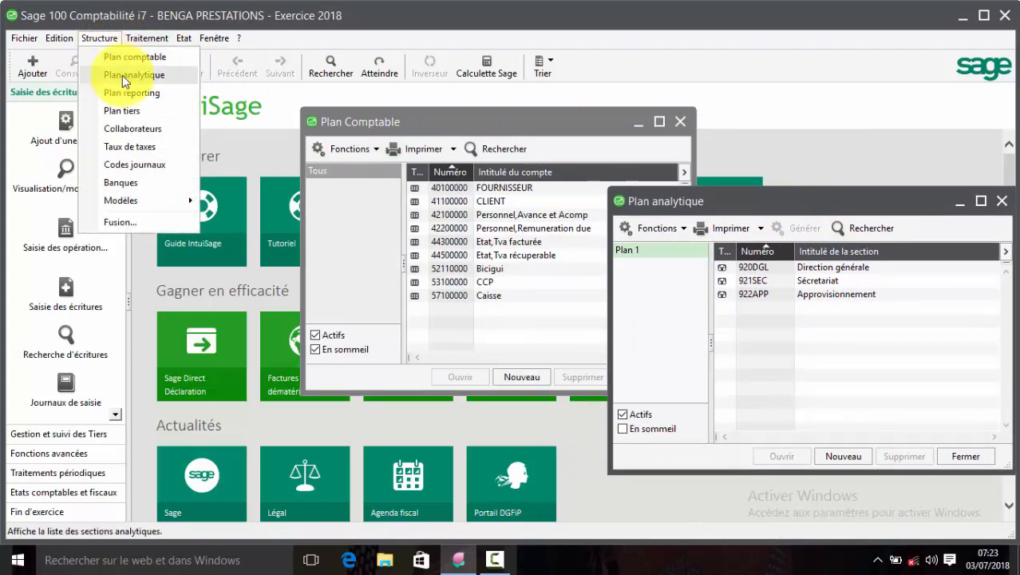
left_click(123, 111)
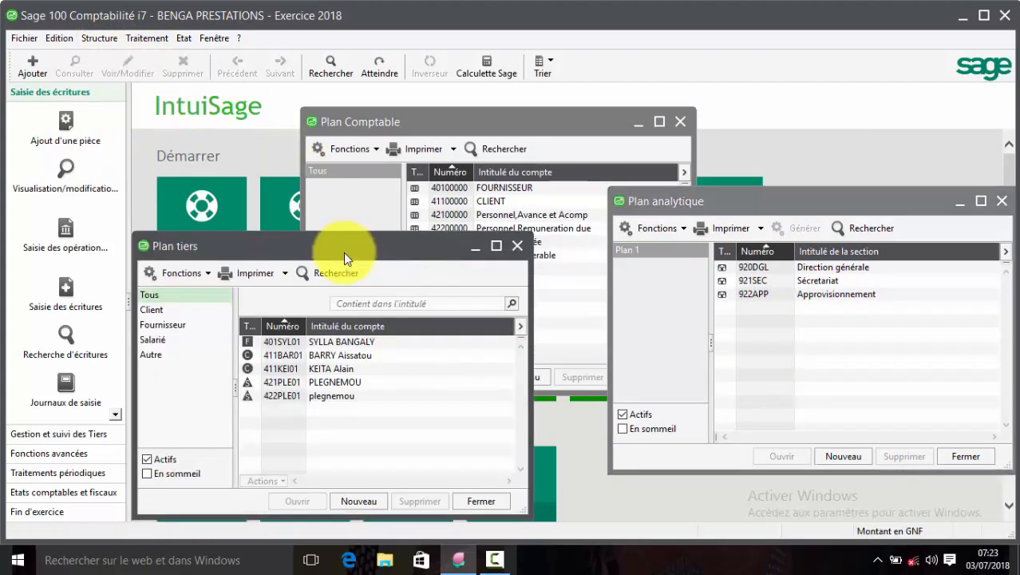
left_click_drag(343, 252, 438, 195)
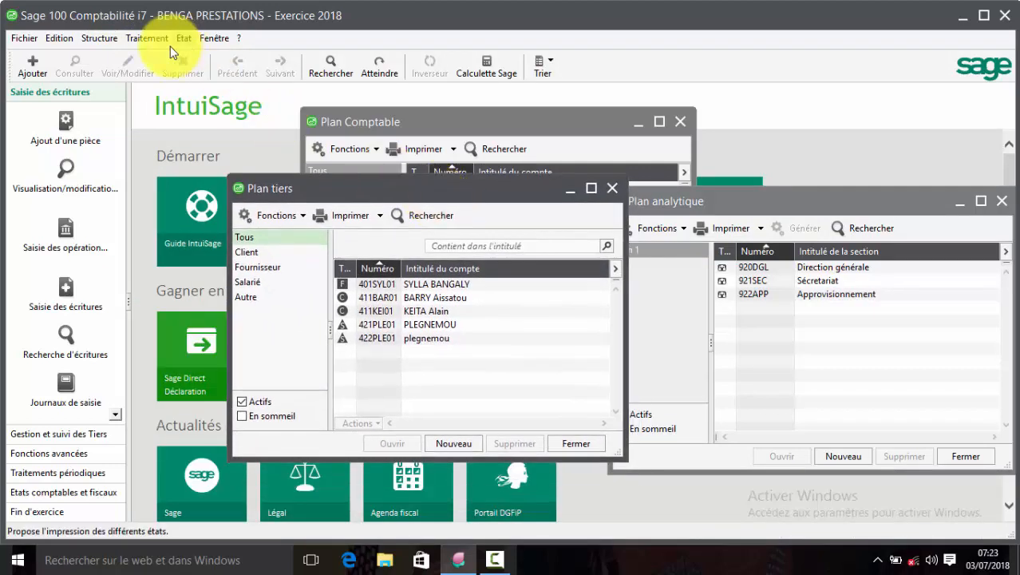
left_click(87, 37)
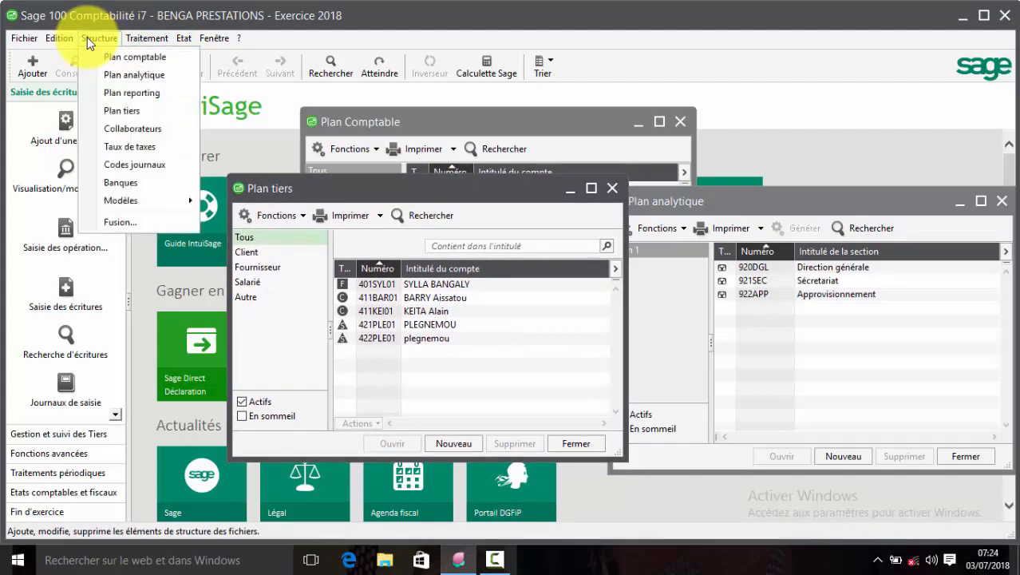
left_click(130, 146)
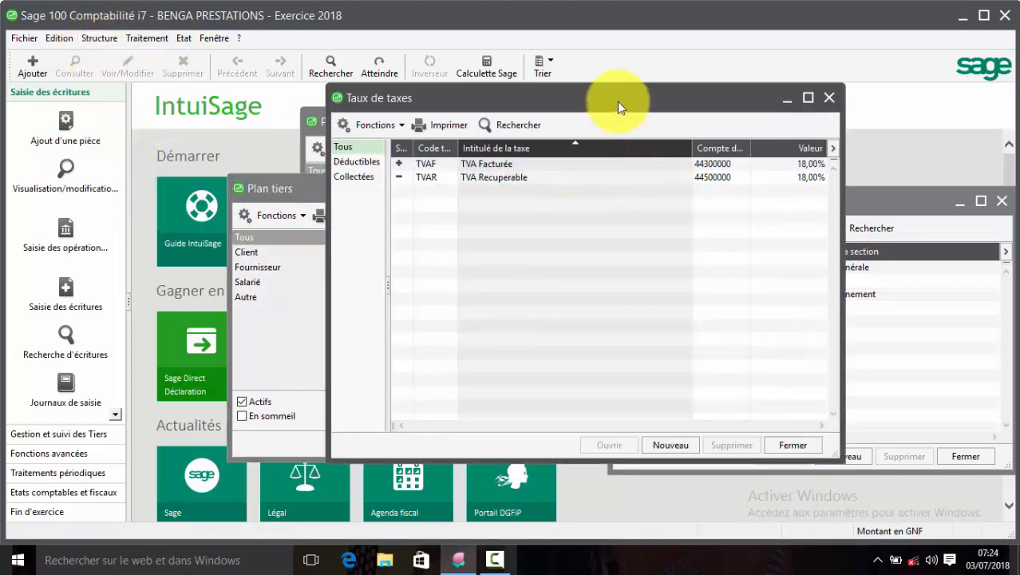
left_click_drag(617, 101, 593, 150)
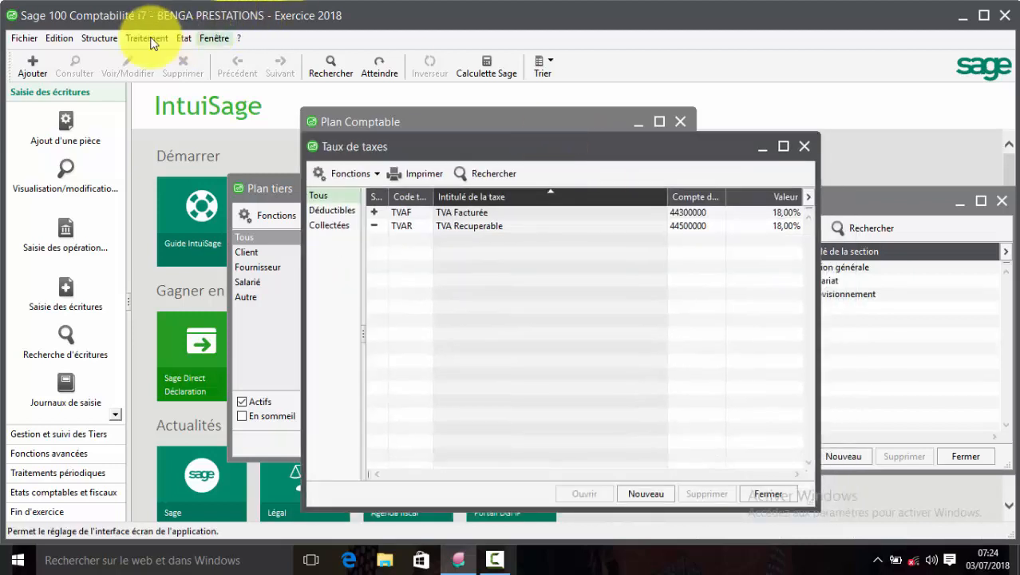
left_click(98, 38)
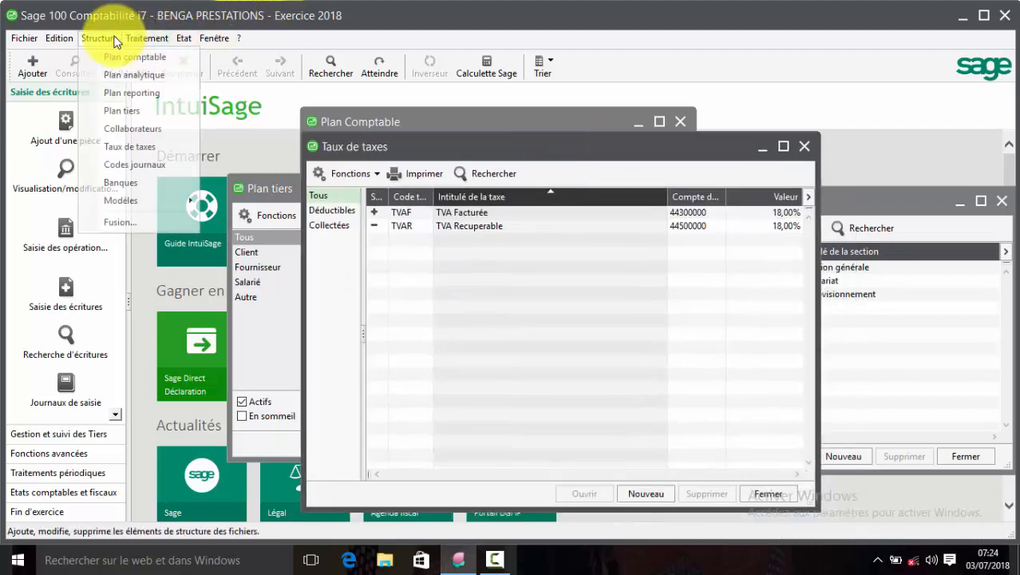
left_click(137, 164)
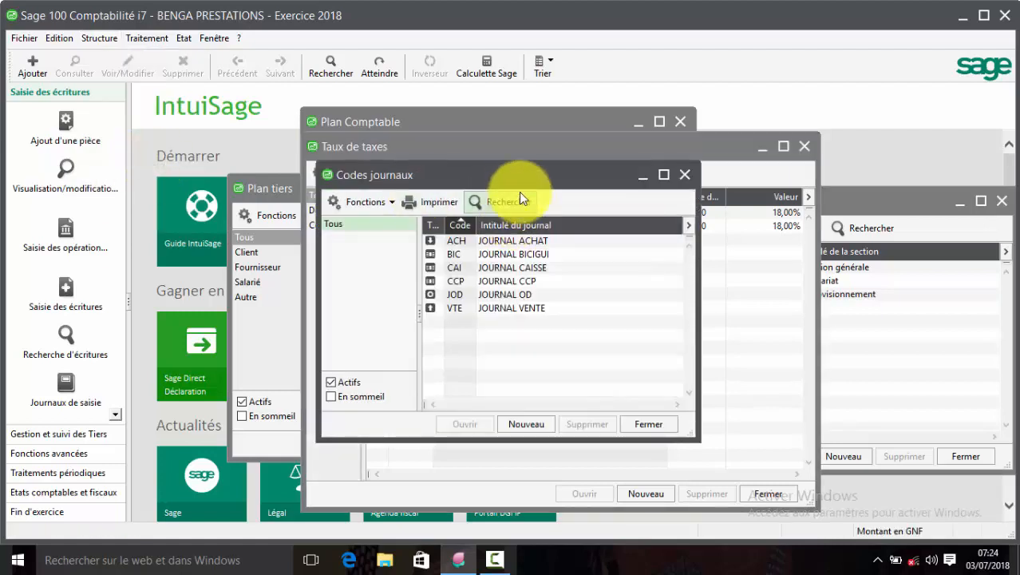
left_click_drag(510, 171, 591, 238)
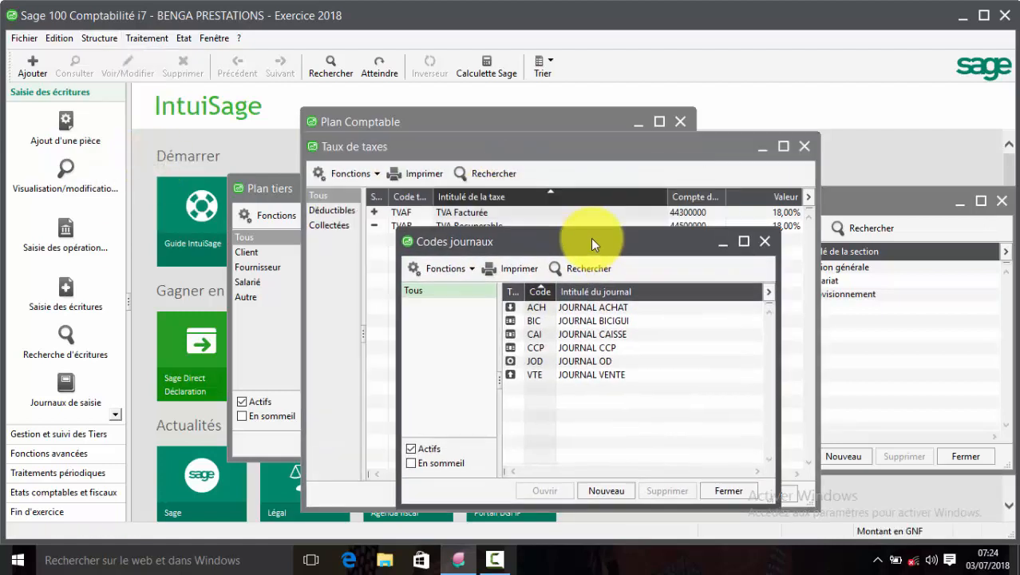